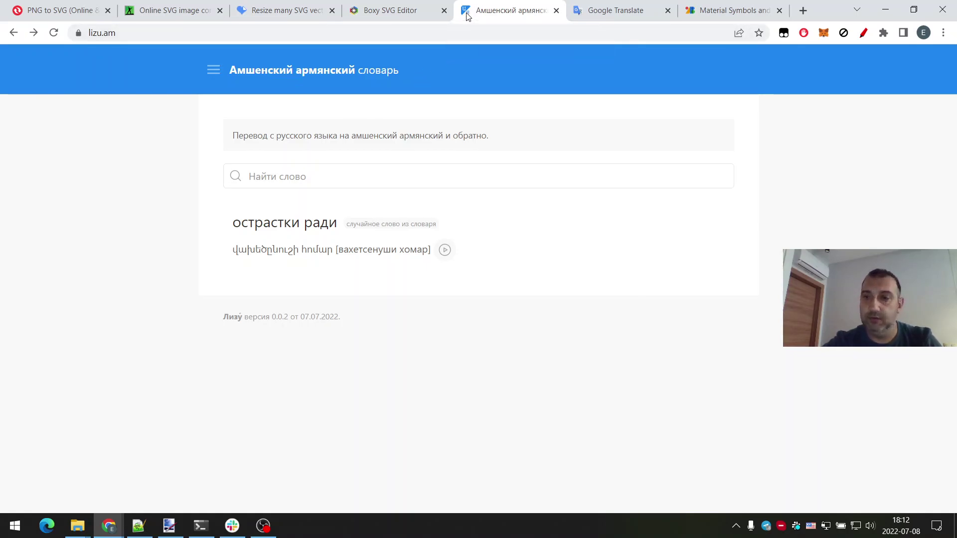
{"action": "key", "text": "ctrl"}
{"action": "key", "text": "ctrl"}
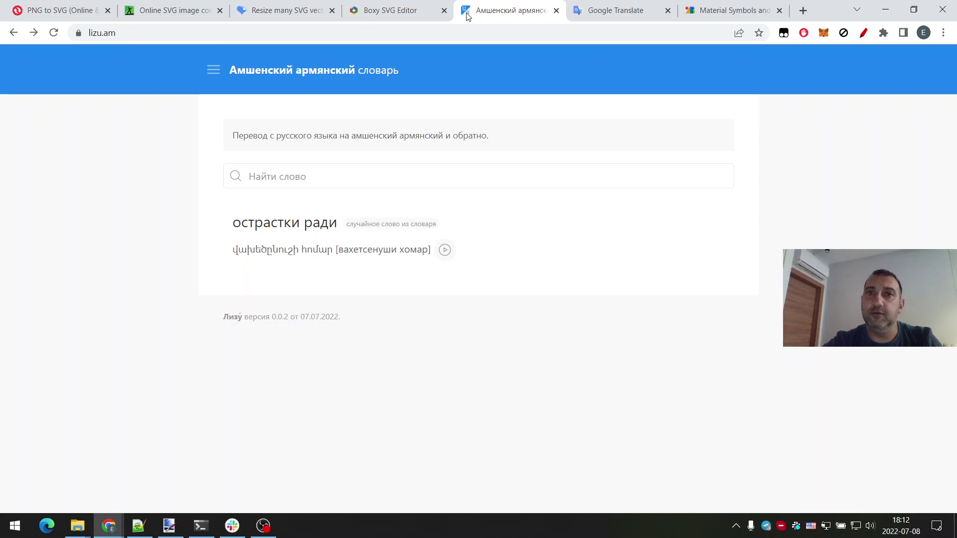
{"action": "key", "text": "ctrl"}
{"action": "key", "text": "ctrl"}
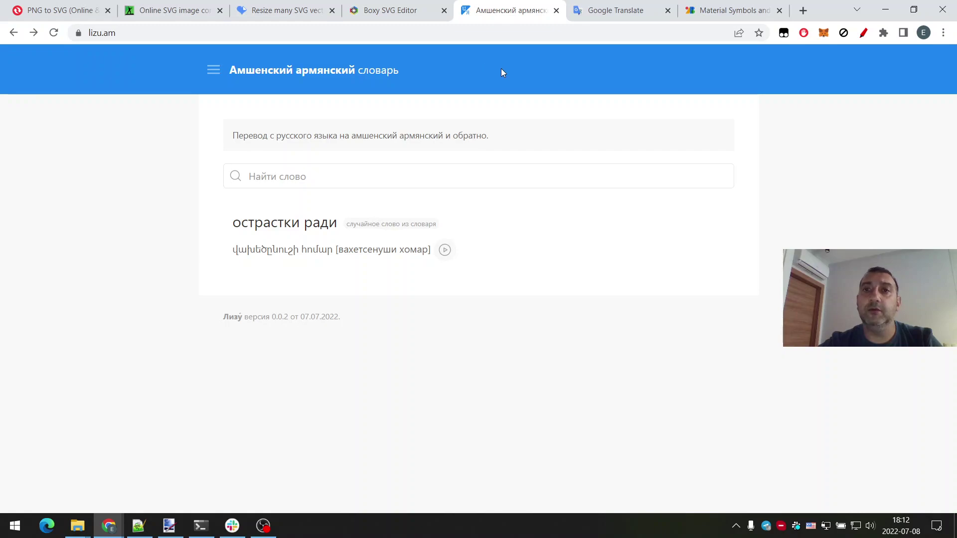
Download the G Translate icon as an SVG from the Google Fonts icons page into the demo folder, keeping the suggested file name.
{"action": "left_click", "coordinate": [581, 14]}
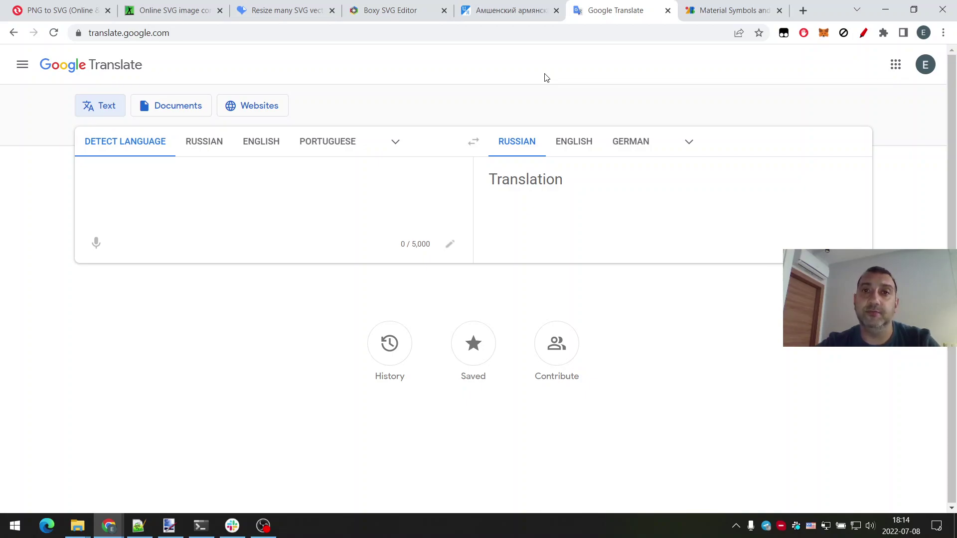
{"action": "left_click", "coordinate": [708, 16]}
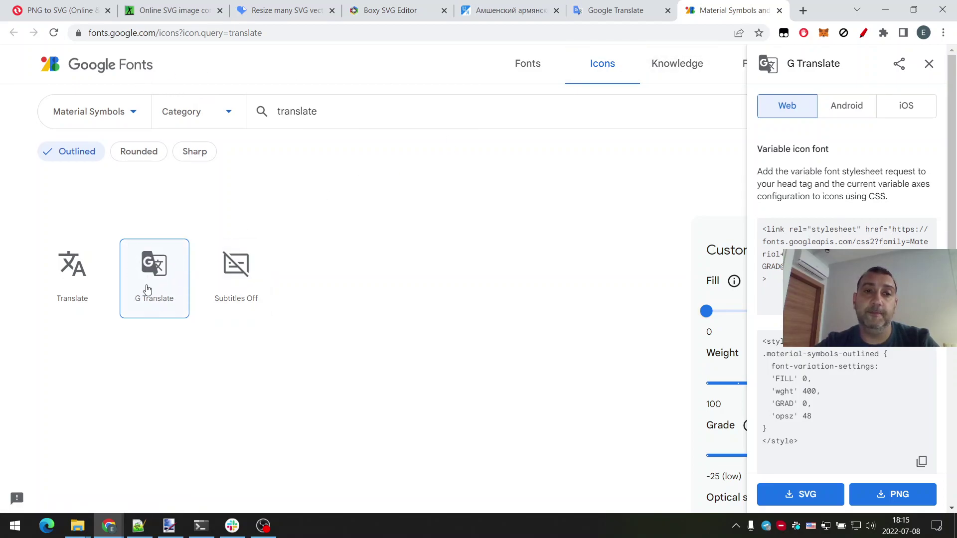
{"action": "left_click", "coordinate": [165, 259]}
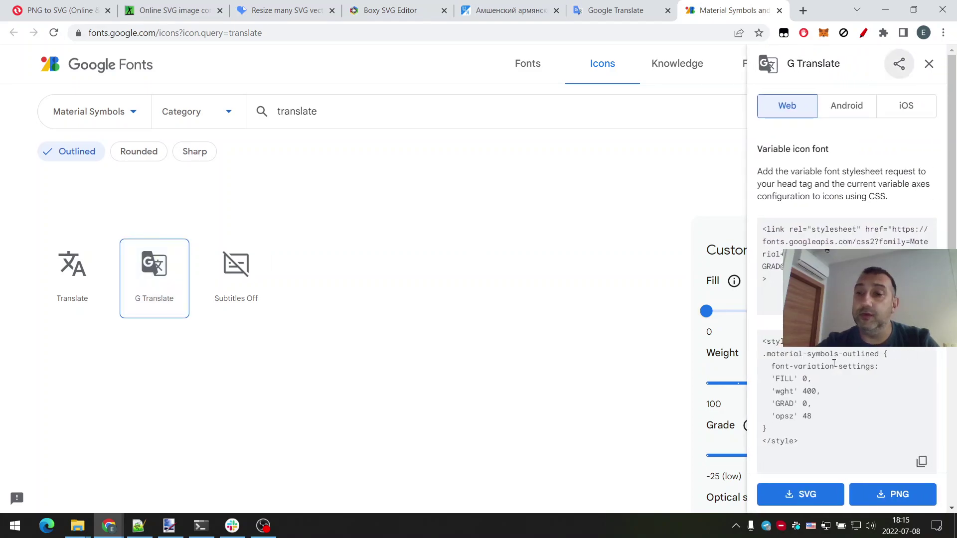
{"action": "left_click", "coordinate": [808, 494]}
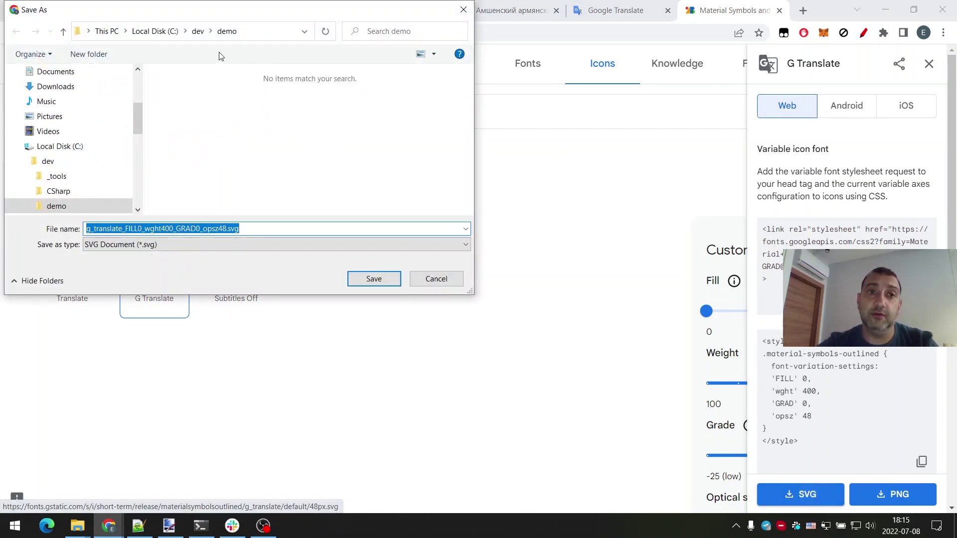
{"action": "left_click", "coordinate": [378, 283]}
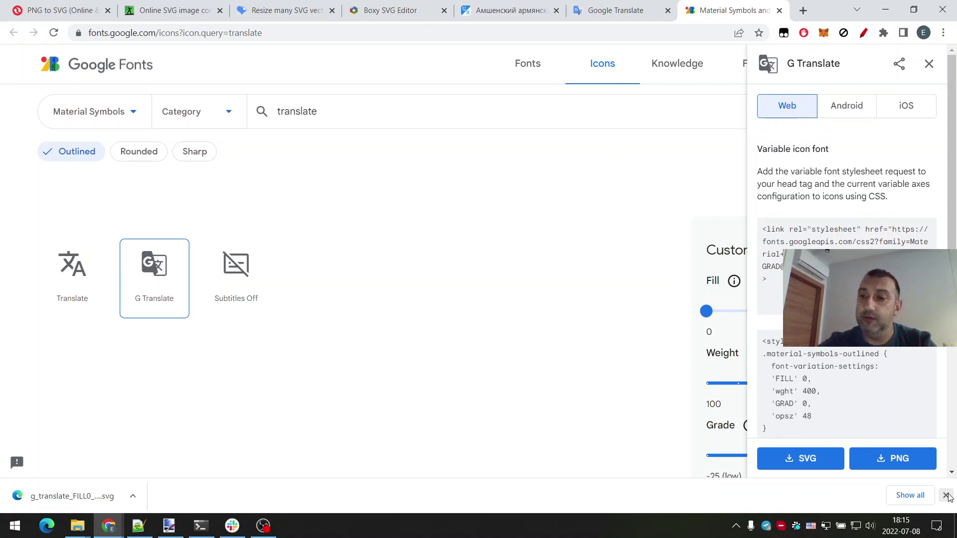
{"action": "left_click", "coordinate": [946, 496]}
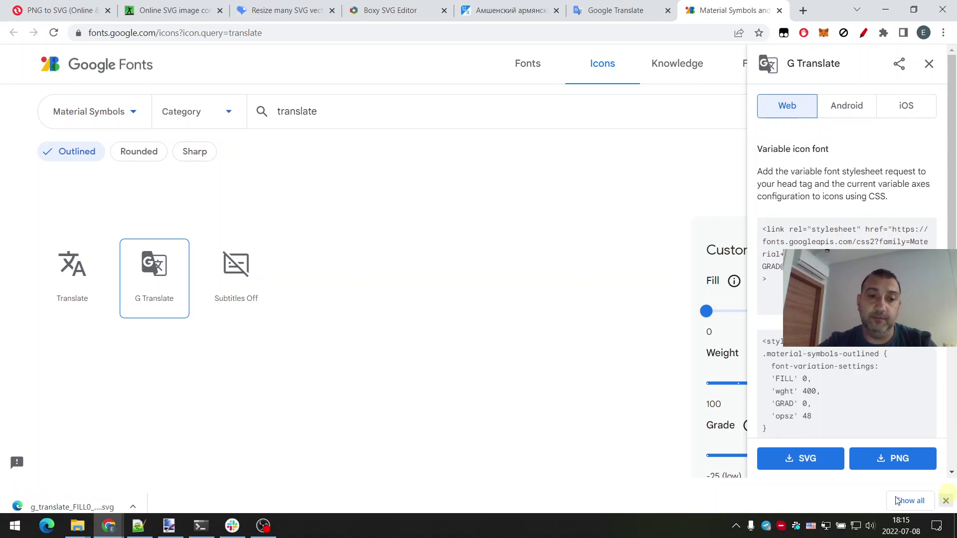
Switch to paint.net, close the Untitled.png image, and open the downloaded g_translate SVG from the demo folder.
{"action": "left_click", "coordinate": [169, 526]}
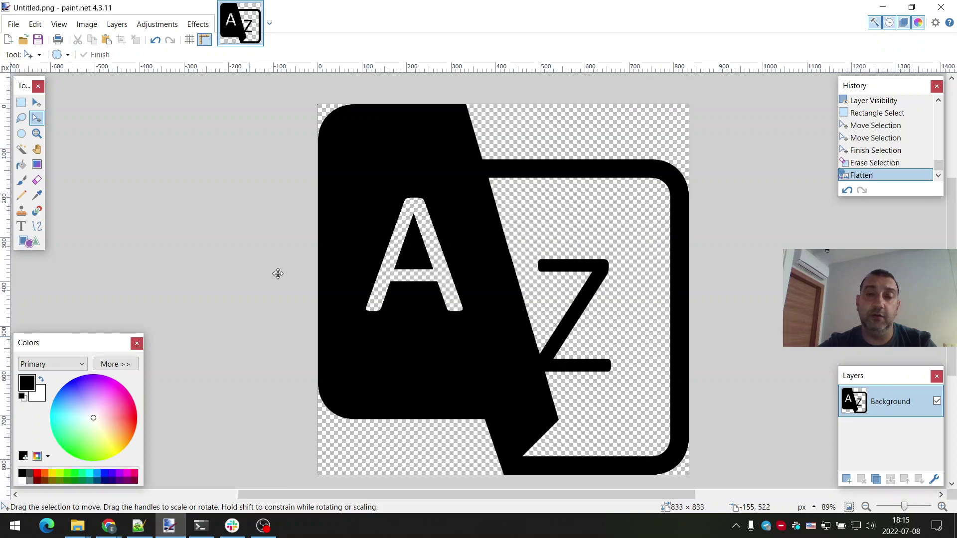
{"action": "left_click", "coordinate": [257, 8]}
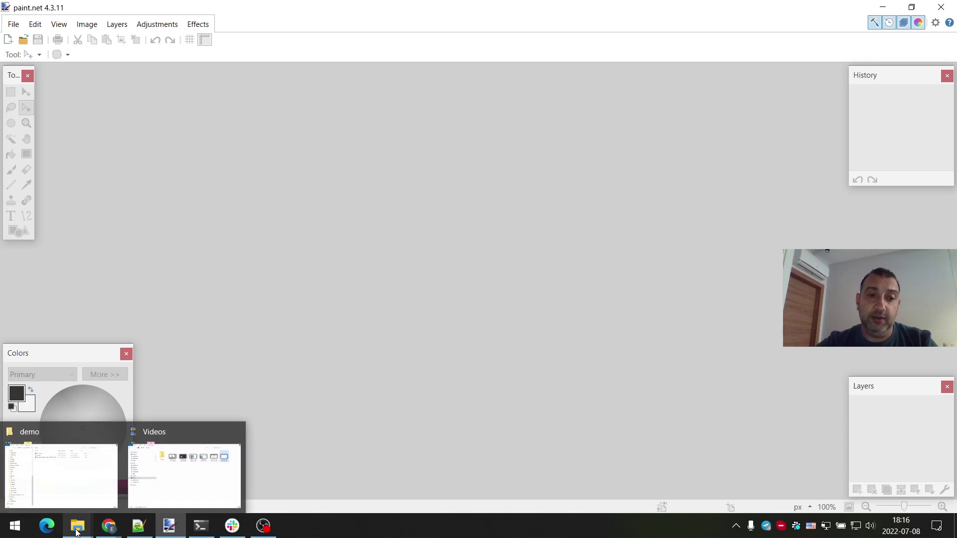
{"action": "mouse_move", "coordinate": [137, 496]}
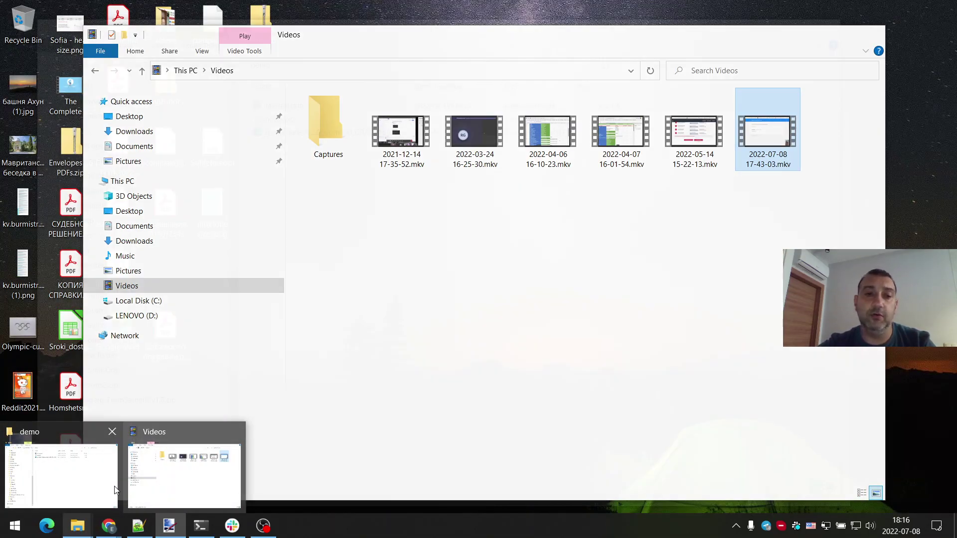
{"action": "left_click", "coordinate": [100, 494]}
{"action": "mouse_move", "coordinate": [78, 529]}
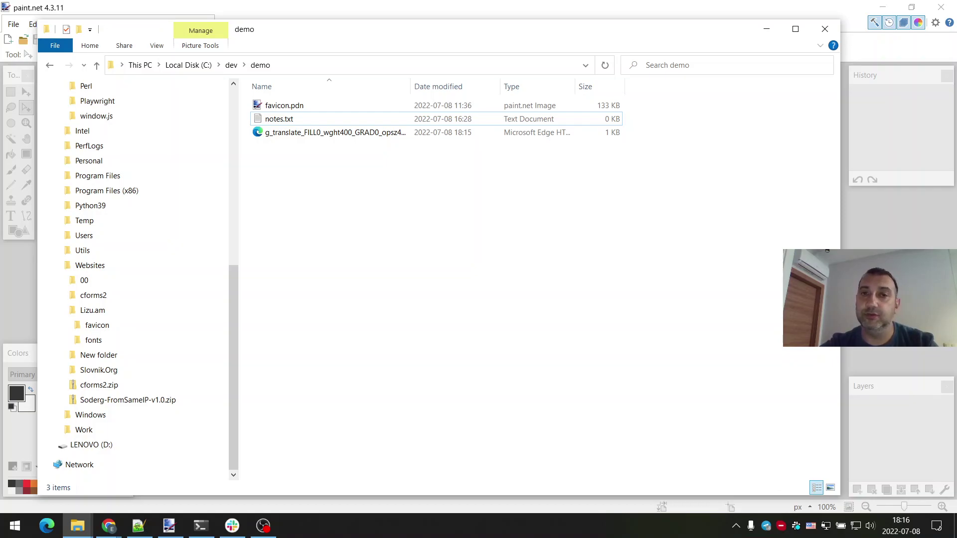
{"action": "left_click", "coordinate": [312, 140]}
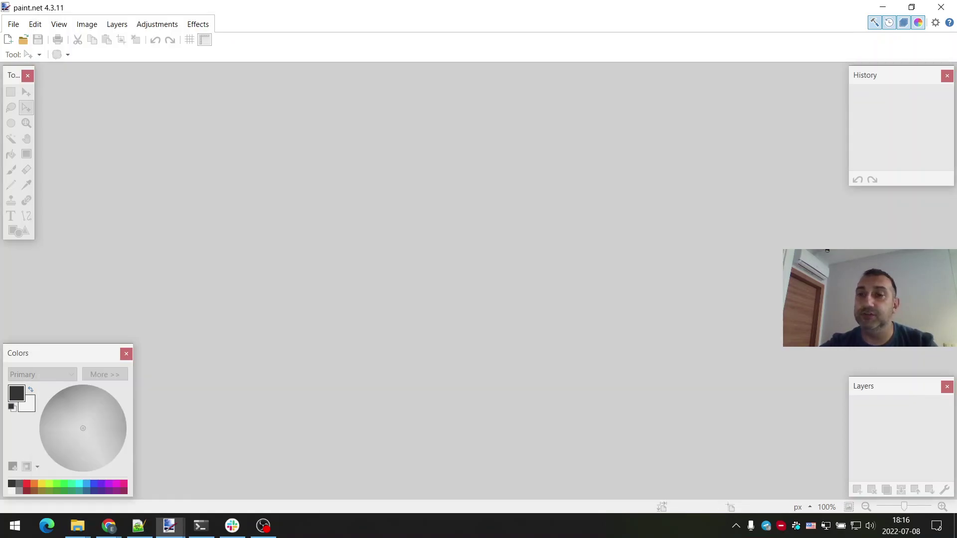
Import the SVG with a canvas size of 1000 x 1000, keeping the aspect ratio and flattened layers.
{"action": "double_click", "coordinate": [496, 258]}
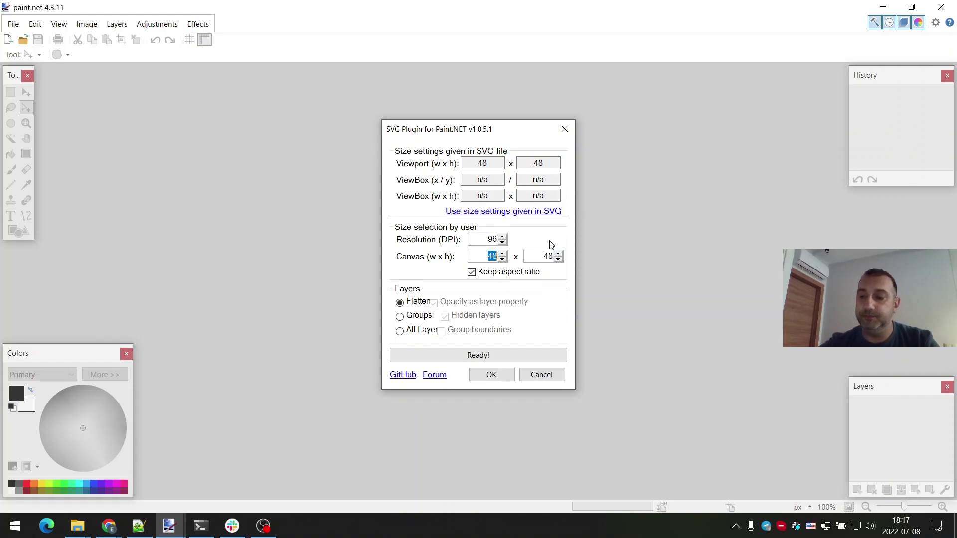
{"action": "type", "text": "1000"}
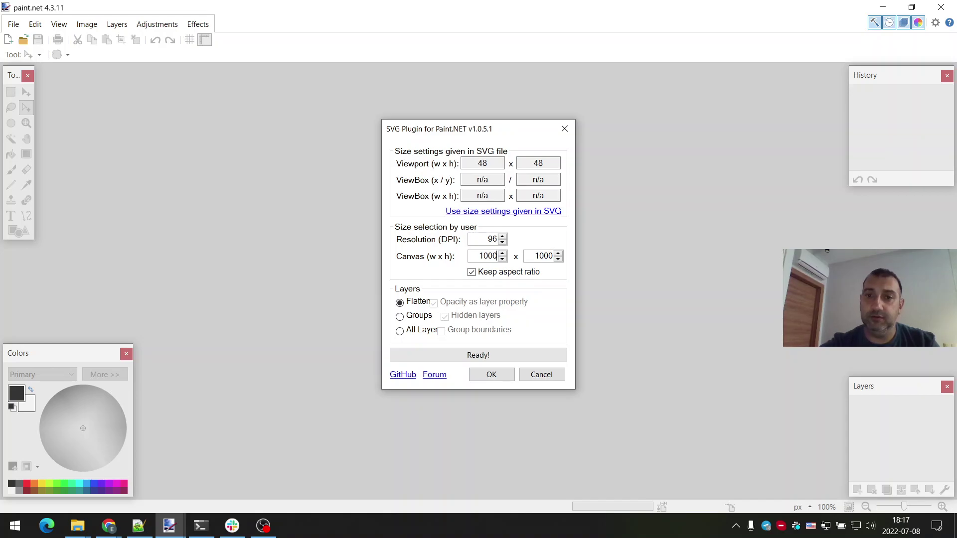
{"action": "left_click", "coordinate": [491, 376]}
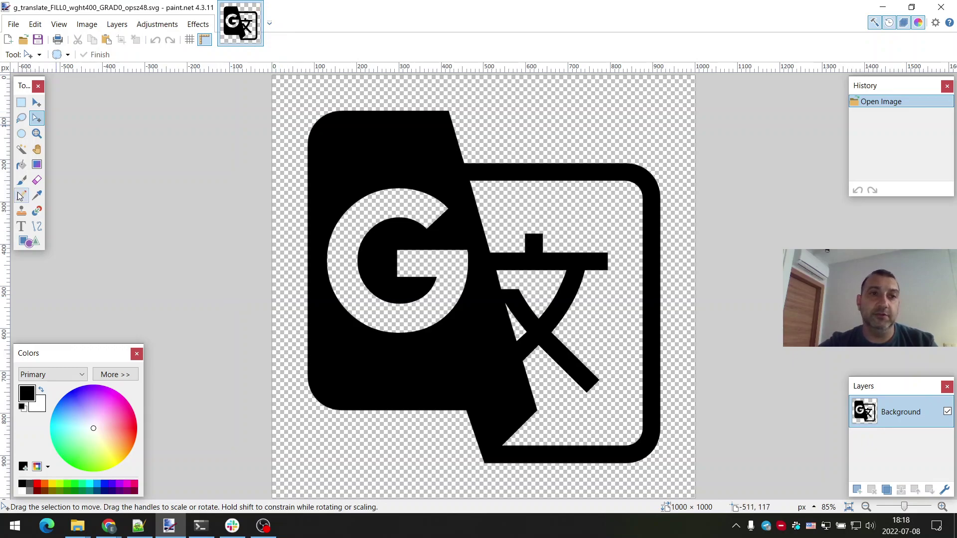
Select the entire icon shape by picking the transparent area outside it with the Magic Wand and inverting the selection.
{"action": "left_click", "coordinate": [22, 150]}
{"action": "left_click", "coordinate": [284, 106]}
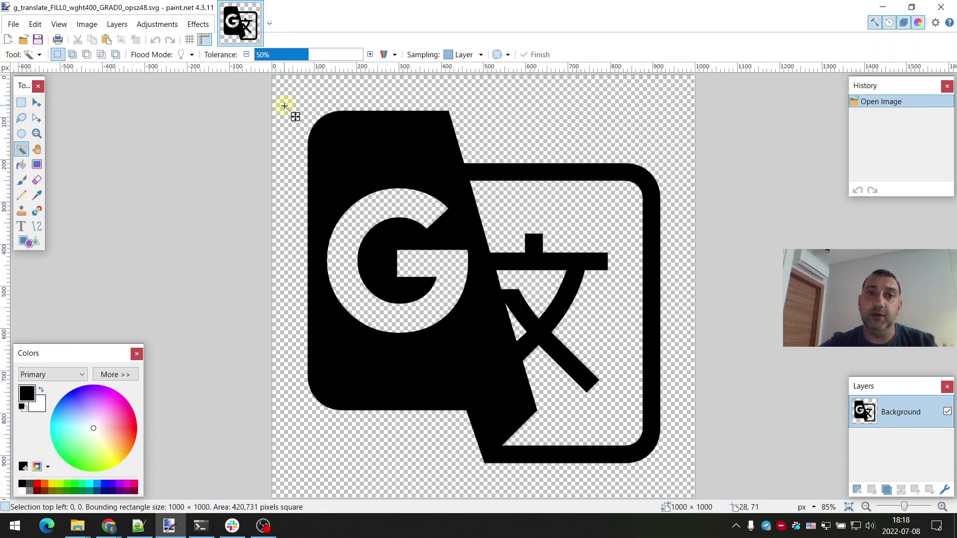
{"action": "left_click", "coordinate": [37, 27]}
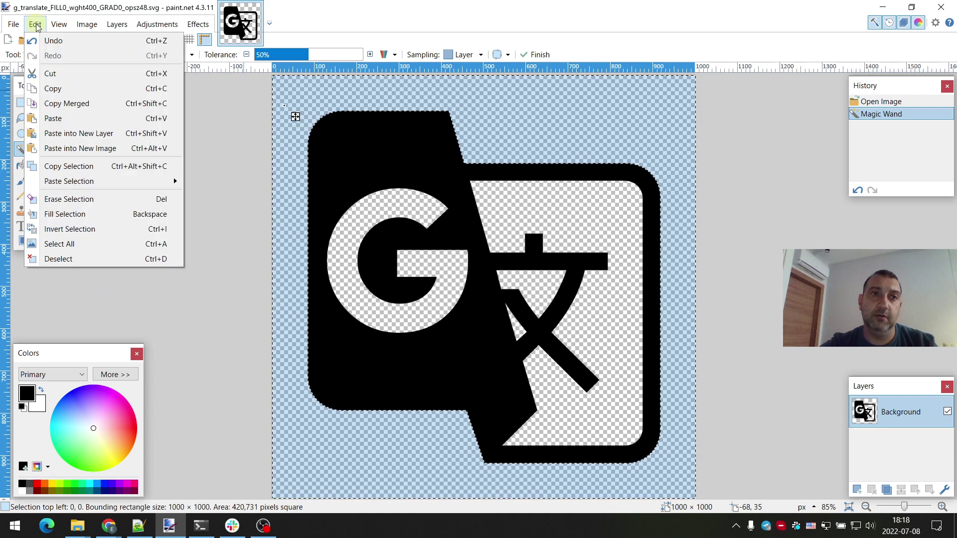
{"action": "left_click", "coordinate": [69, 229]}
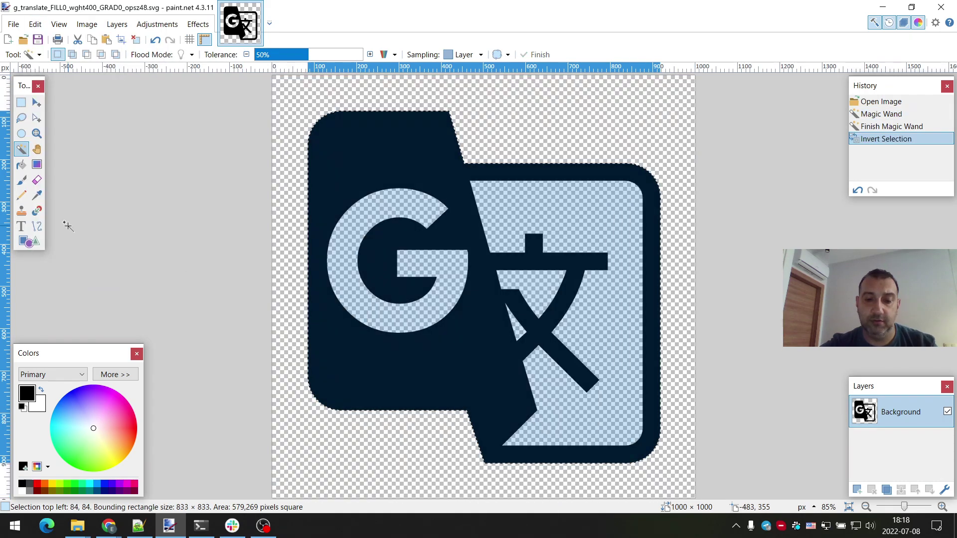
Paste the copied icon onto a new layer in a new 833 x 833 pixel image and delete the white Background layer.
{"action": "key", "text": "ctrl+n"}
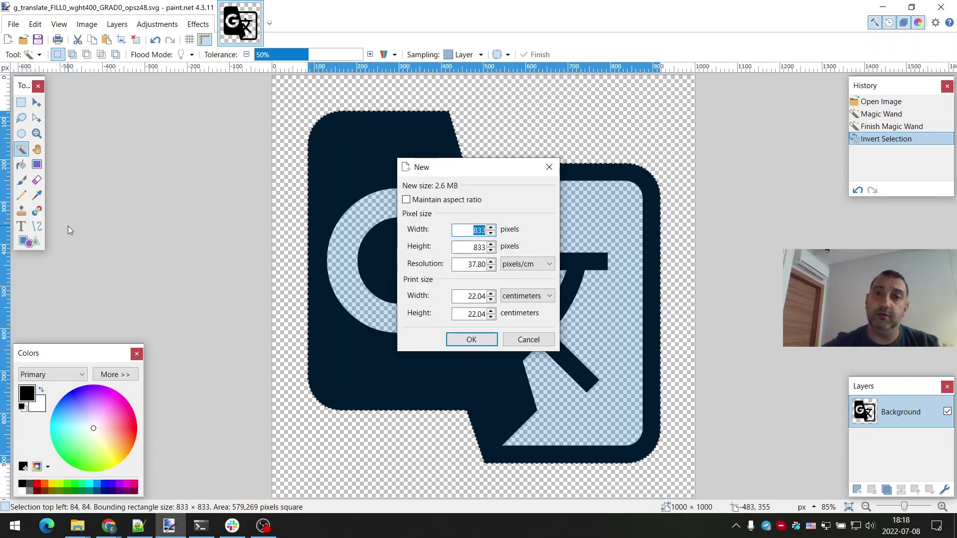
{"action": "key", "text": "Return"}
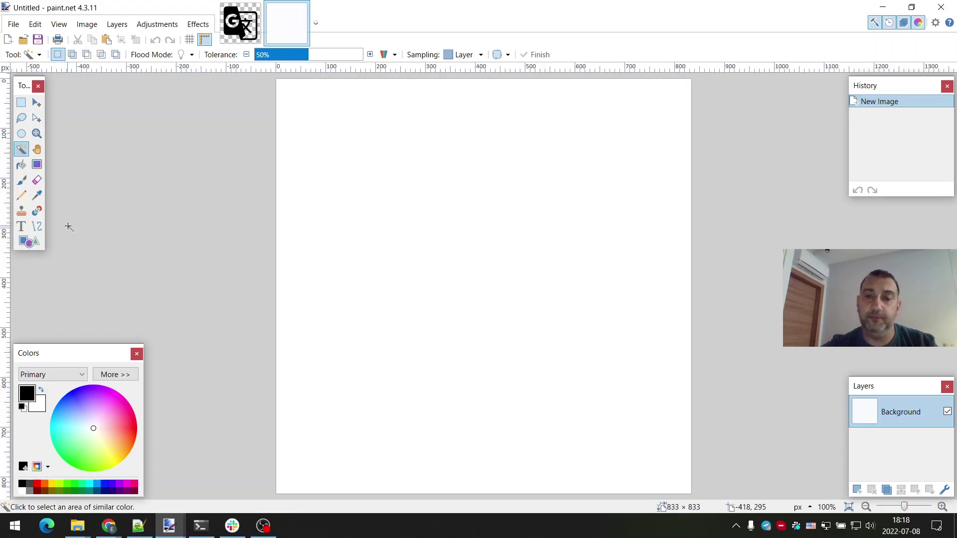
{"action": "key", "text": "ctrl+shift+n"}
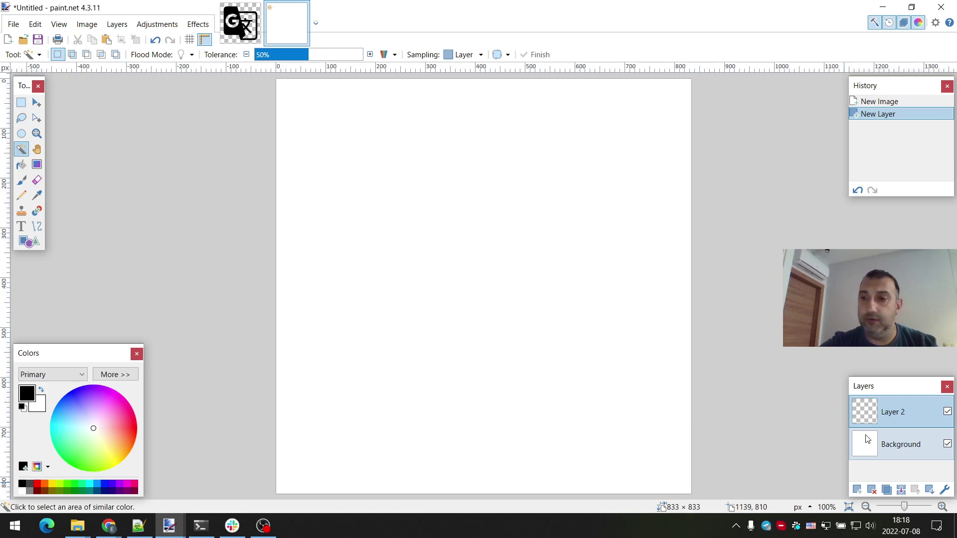
{"action": "key", "text": "ctrl+v"}
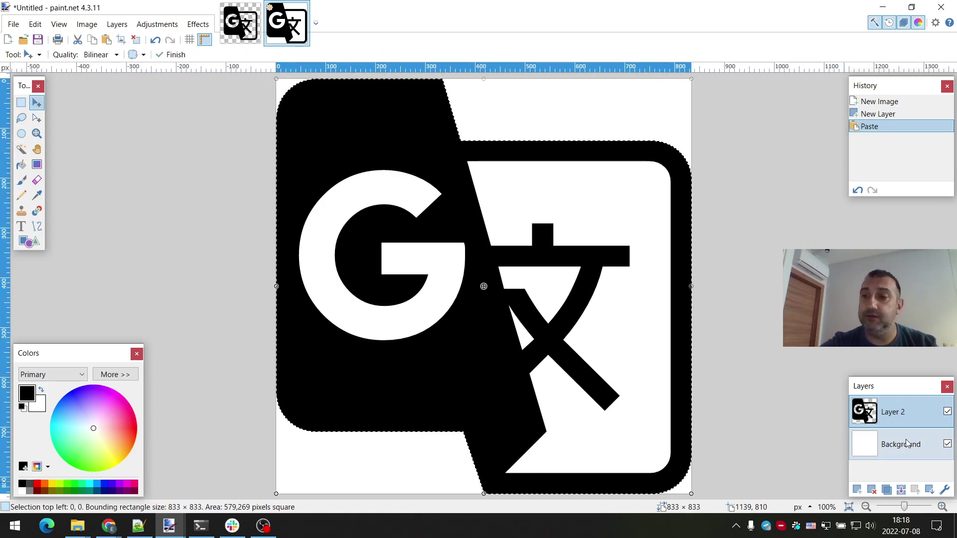
{"action": "left_click", "coordinate": [905, 438]}
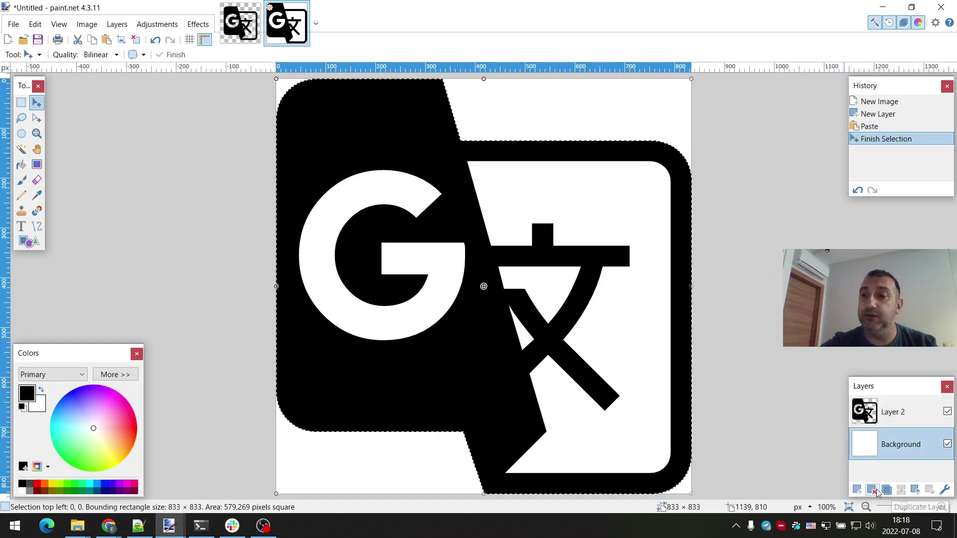
{"action": "left_click", "coordinate": [872, 490]}
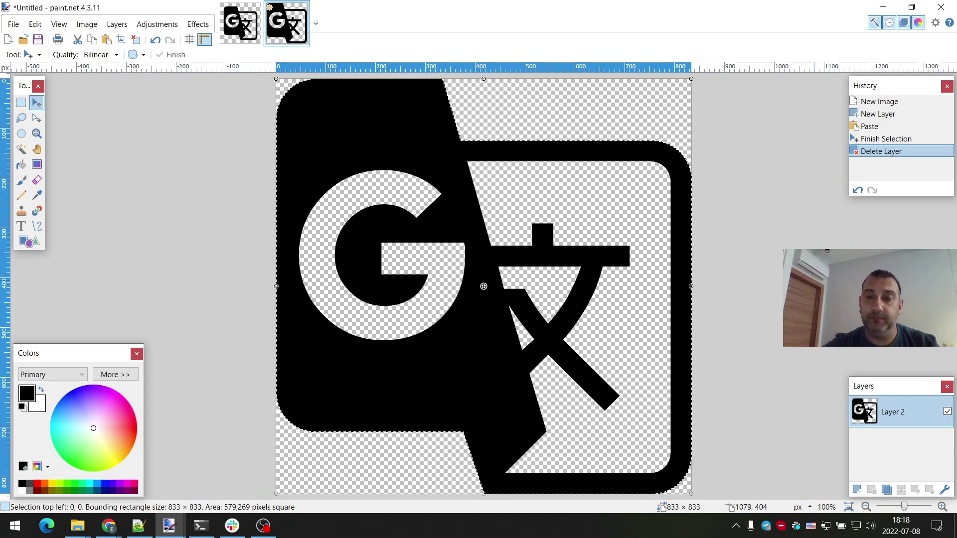
{"action": "key", "text": "ctrl+h"}
{"action": "key", "text": "ctrl+z"}
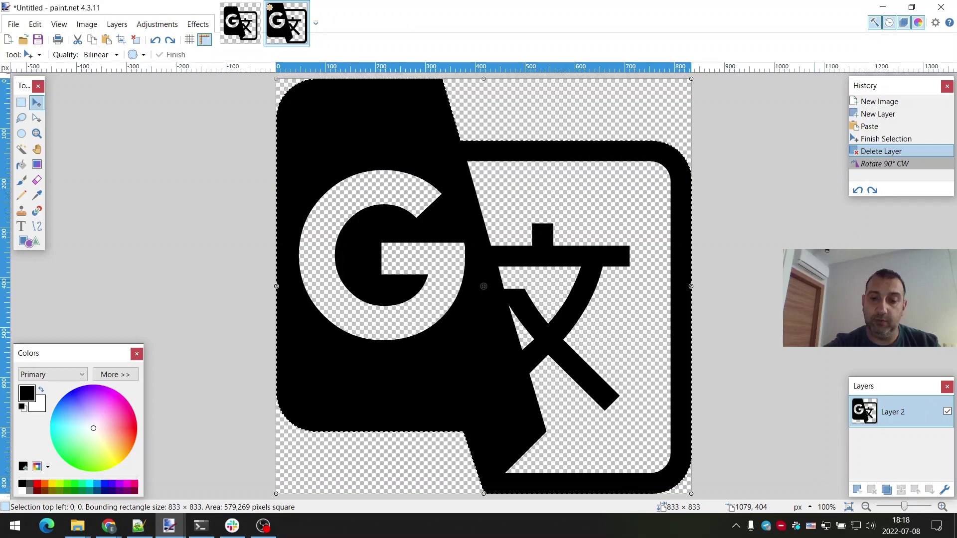
{"action": "key", "text": "ctrl+shift+r"}
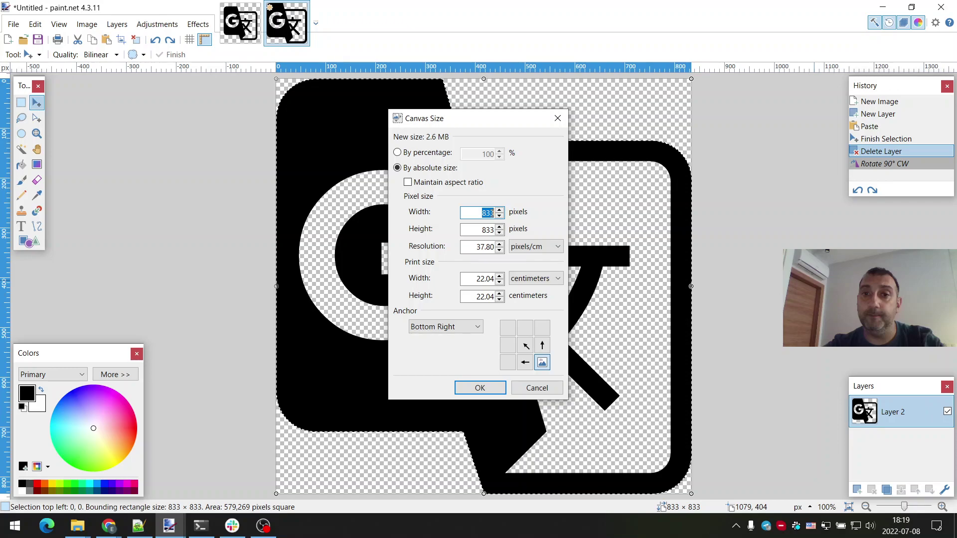
{"action": "key", "text": "Escape"}
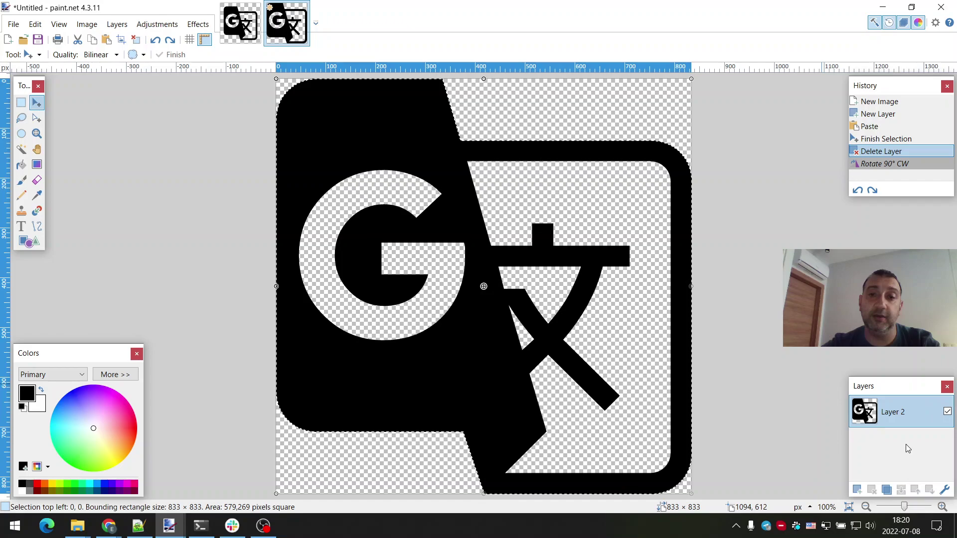
Duplicate the icon layer and hide the lower copy.
{"action": "key", "text": "ctrl+shift+d"}
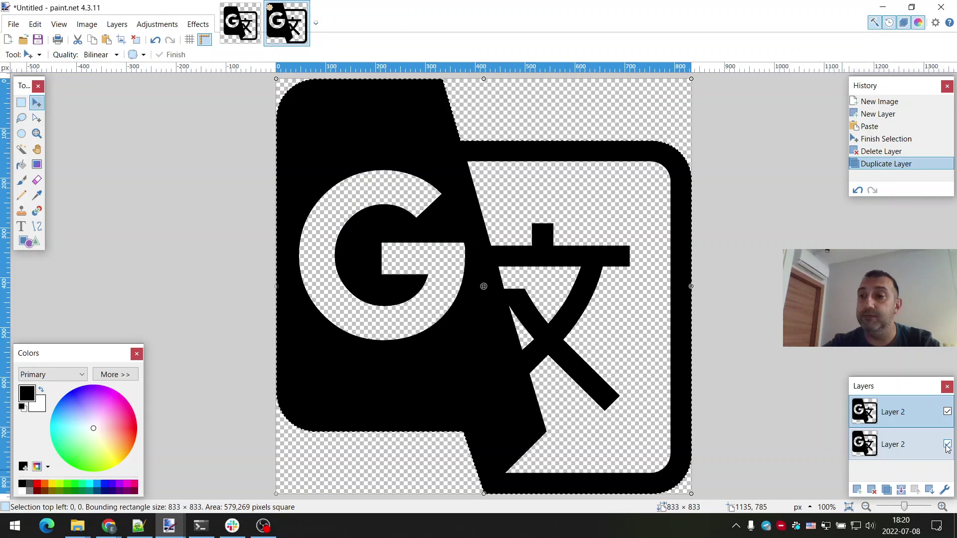
{"action": "left_click", "coordinate": [947, 445]}
Add a new layer above the icon and make a rectangular selection enclosing the letter G.
{"action": "left_click", "coordinate": [856, 489]}
{"action": "key", "text": "s"}
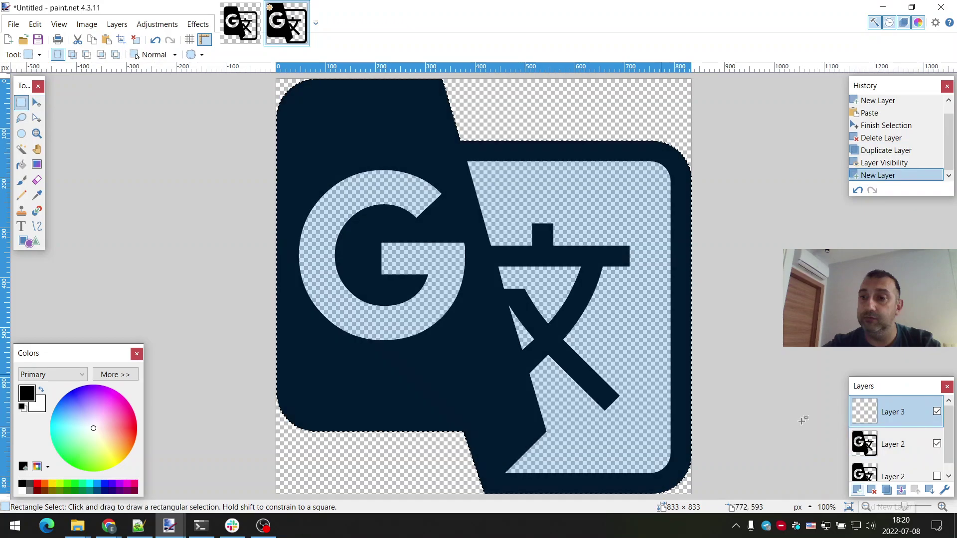
{"action": "left_click_drag", "start_coordinate": [462, 165], "coordinate": [306, 369]}
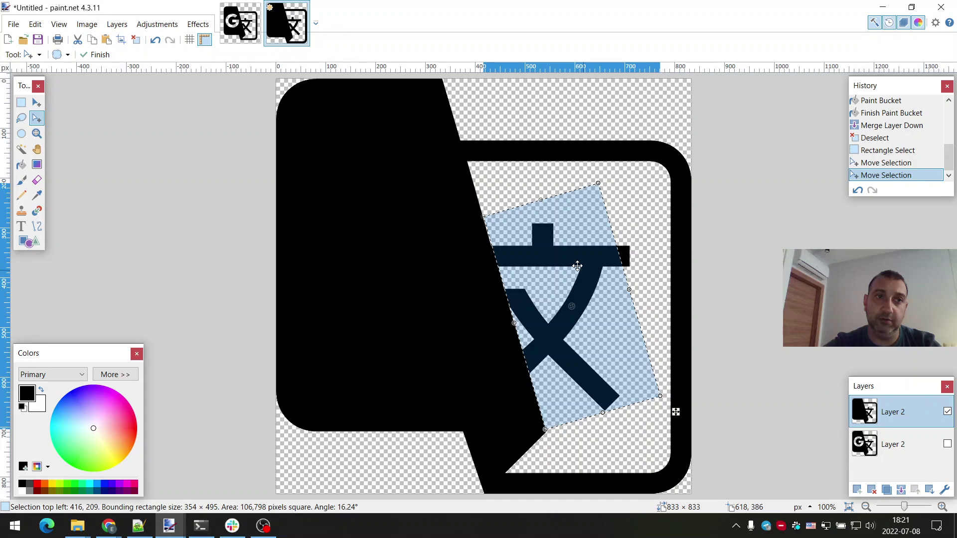
Erase the Chinese character from the icon's outlined half, including the leftover fragment of its horizontal stroke.
{"action": "key", "text": "Delete"}
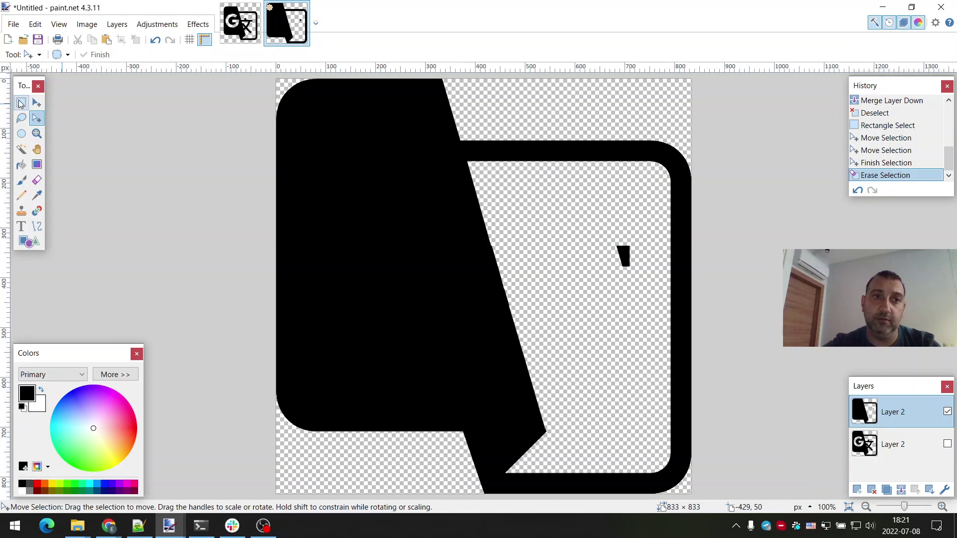
{"action": "left_click", "coordinate": [21, 103]}
{"action": "left_click_drag", "start_coordinate": [609, 238], "coordinate": [641, 278]}
{"action": "key", "text": "Delete"}
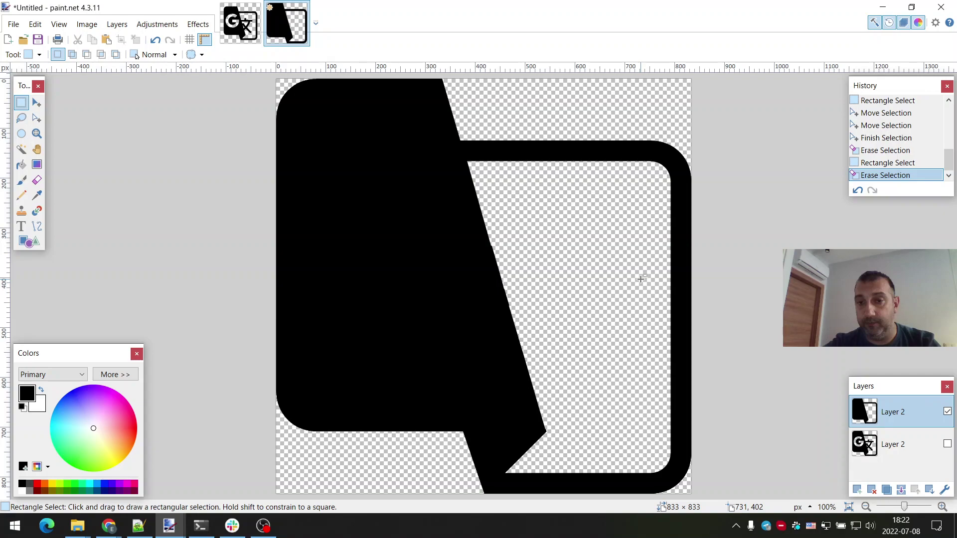
Add a new layer above the edited icon and activate the Text tool for the lettering.
{"action": "key", "text": "ctrl+shift+n"}
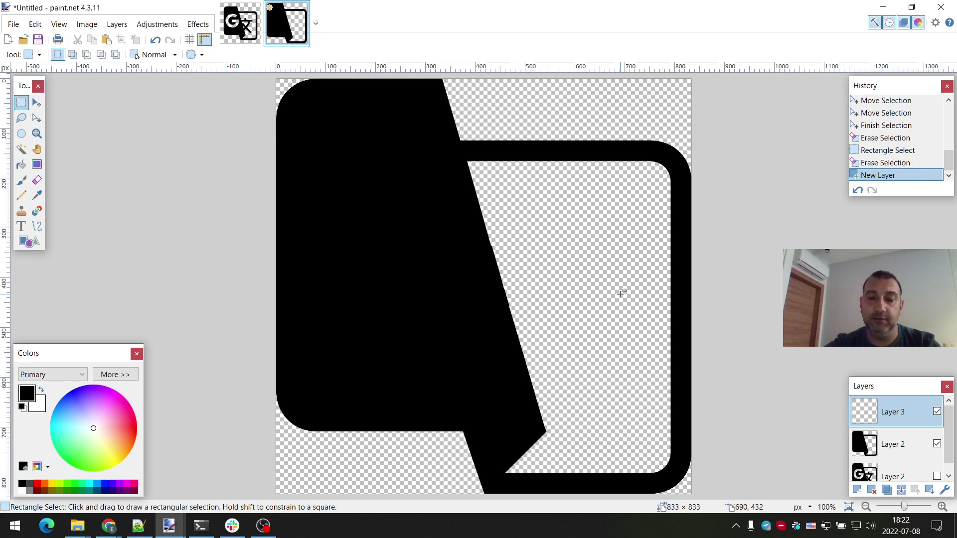
{"action": "left_click", "coordinate": [21, 227]}
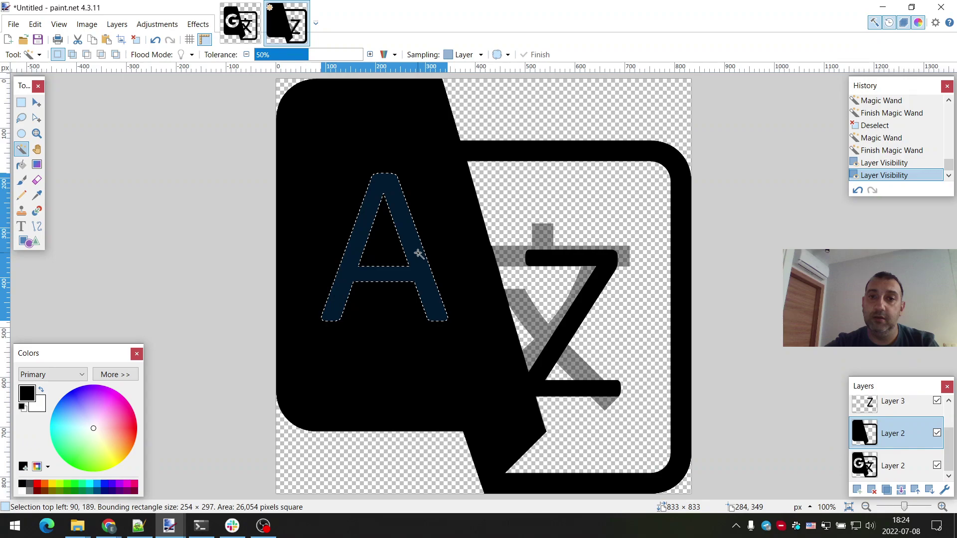
Cut the selected letter A shape out of the icon's solid black half, and close paint.net.
{"action": "key", "text": "Delete"}
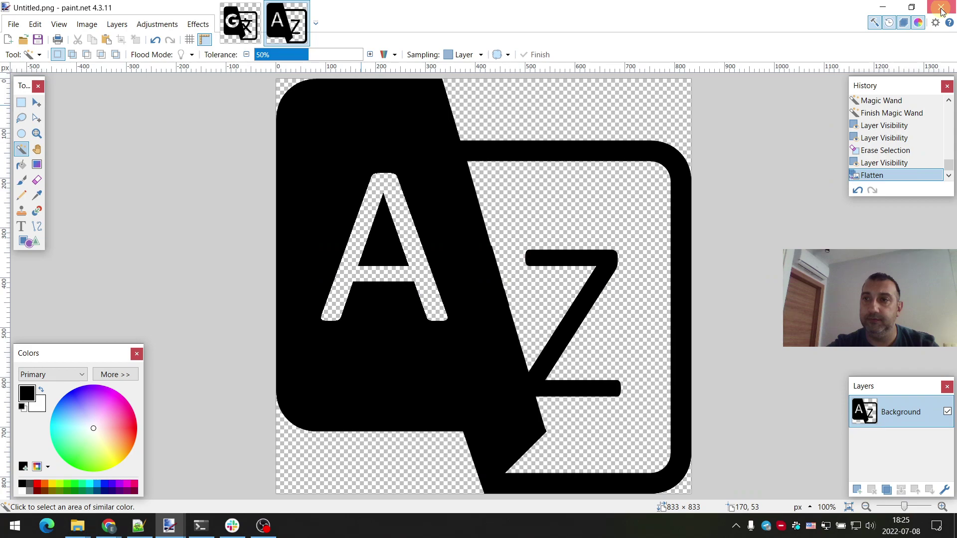
{"action": "left_click", "coordinate": [940, 9]}
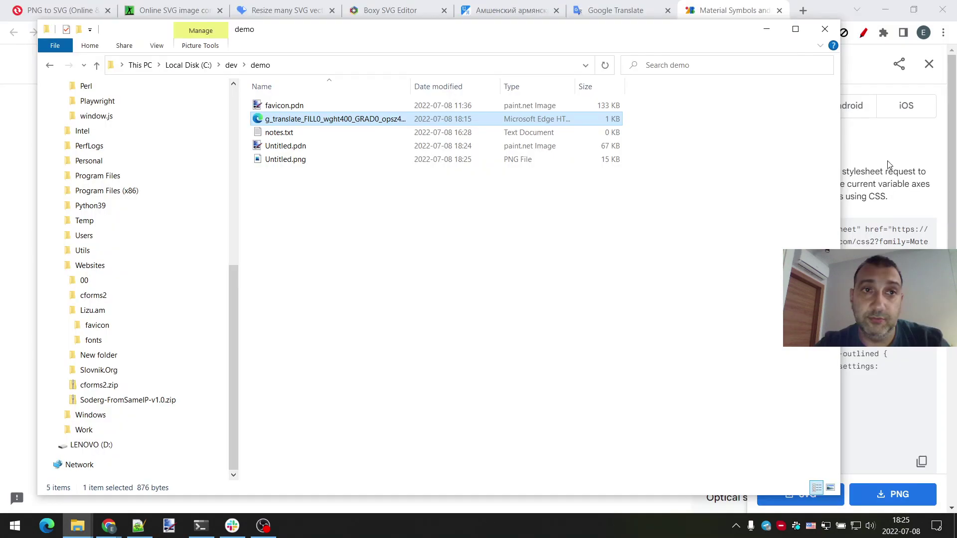
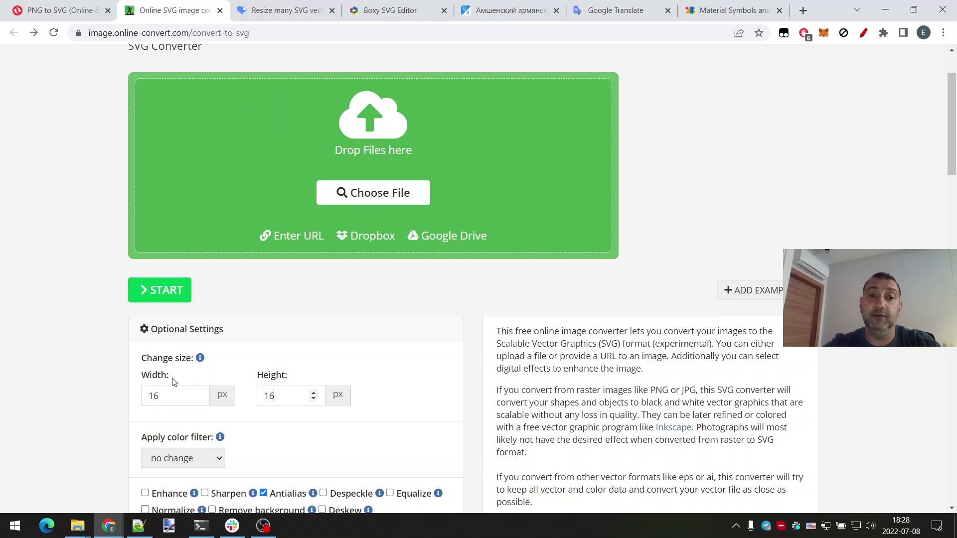
Convert Untitled.png from C:\dev\demo with the online SVG converter and save the result as Untitled.svg in the demo folder.
{"action": "left_click", "coordinate": [307, 14]}
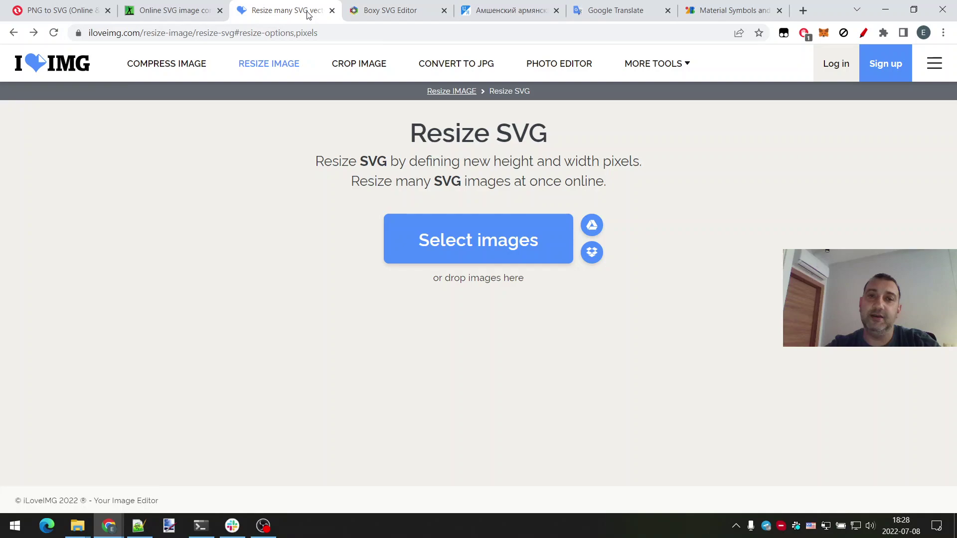
{"action": "left_click", "coordinate": [198, 21]}
{"action": "left_click", "coordinate": [321, 159]}
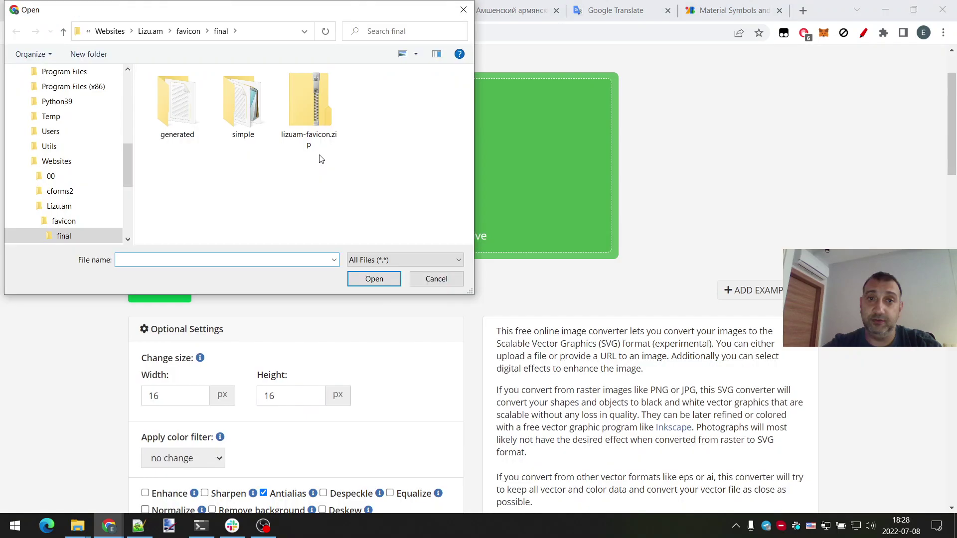
{"action": "left_click", "coordinate": [260, 31]}
{"action": "type", "text": "C:\\dev\\demo"}
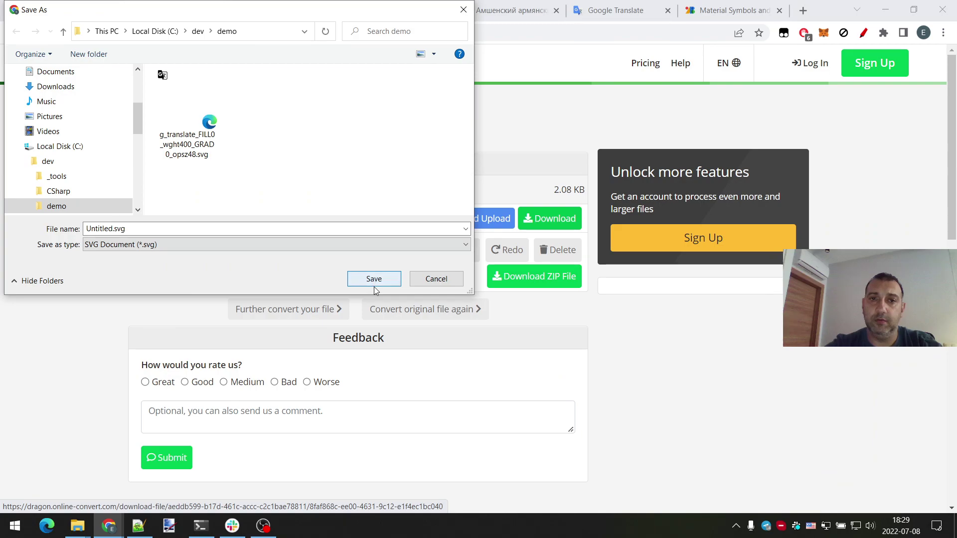
{"action": "left_click", "coordinate": [374, 286]}
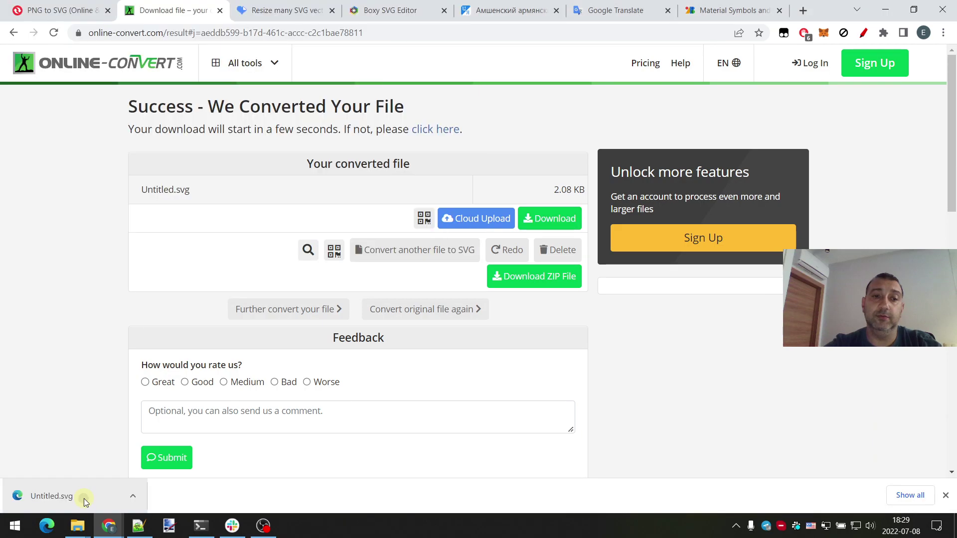
View the downloaded Untitled.svg in the browser, and close it together with the PNG to SVG and Resize SVG pages.
{"action": "left_click", "coordinate": [83, 498]}
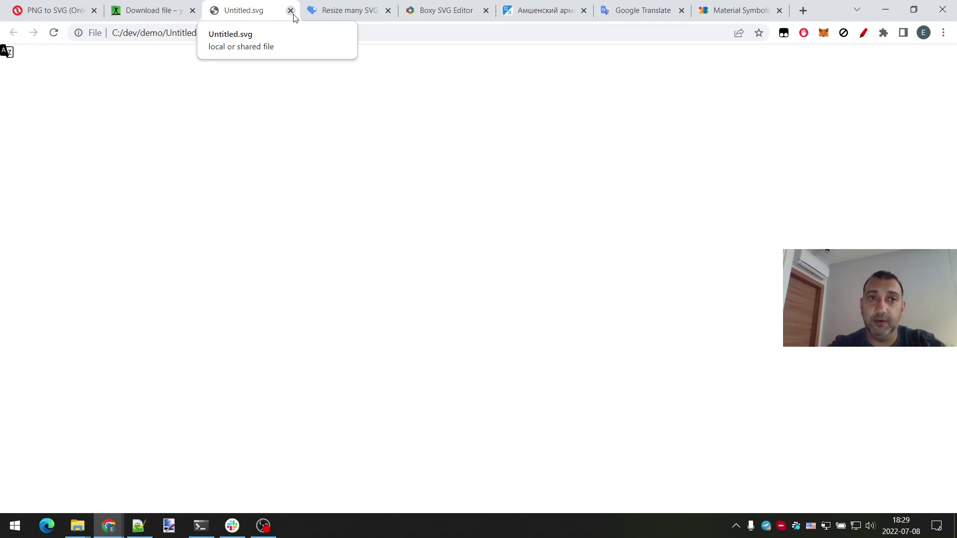
{"action": "left_click", "coordinate": [93, 11]}
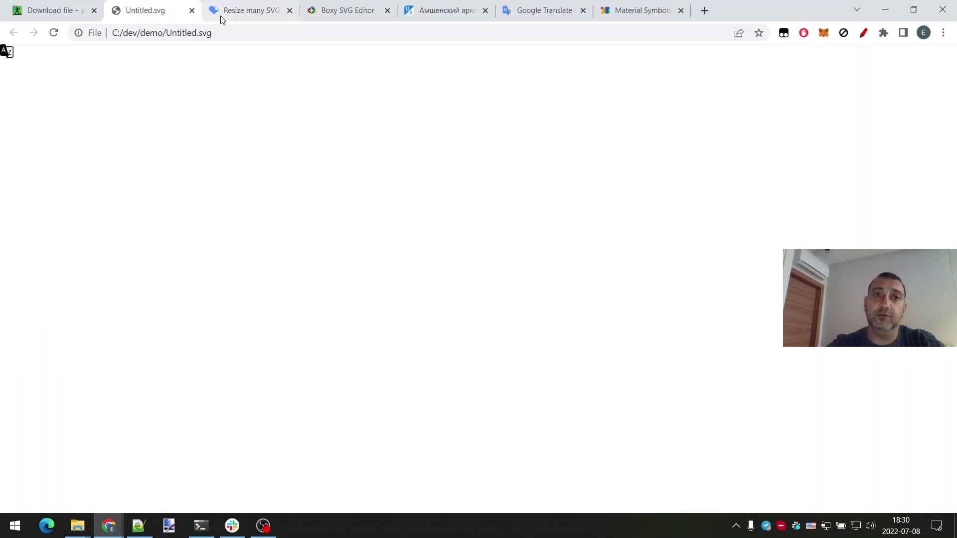
{"action": "left_click", "coordinate": [192, 11]}
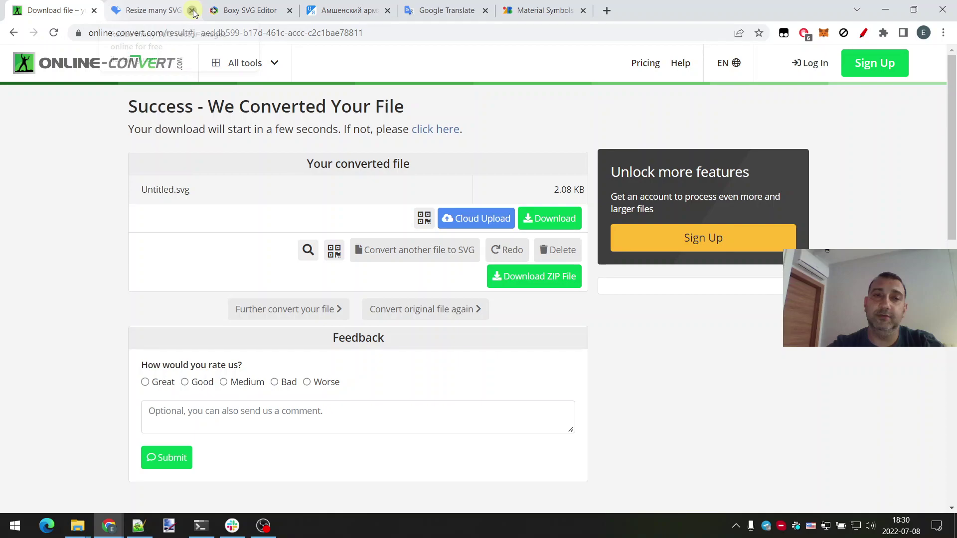
{"action": "left_click", "coordinate": [192, 11]}
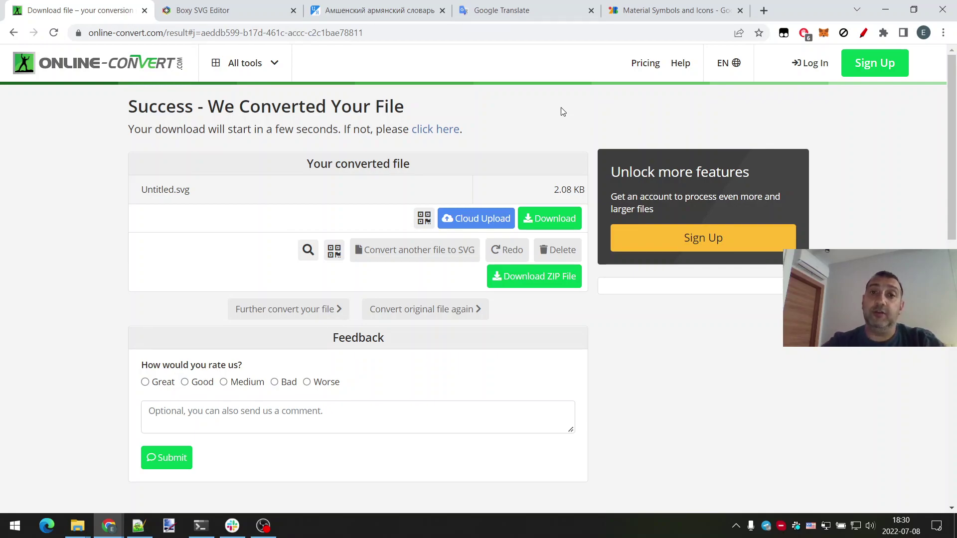
Switch to notes.txt in Notepad++ and examine the convert, potrace and rsvg-convert parts of the favicon conversion command.
{"action": "left_click", "coordinate": [140, 528]}
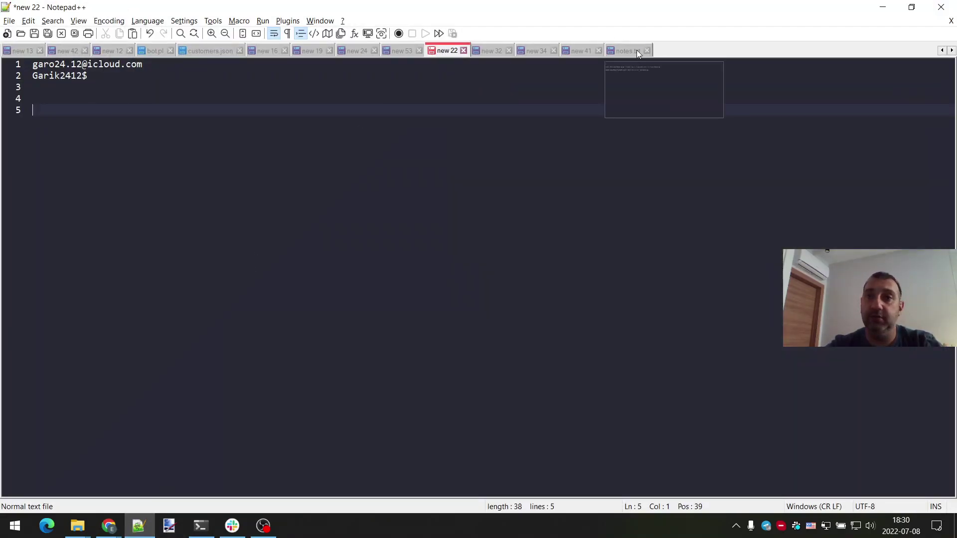
{"action": "left_click", "coordinate": [626, 51]}
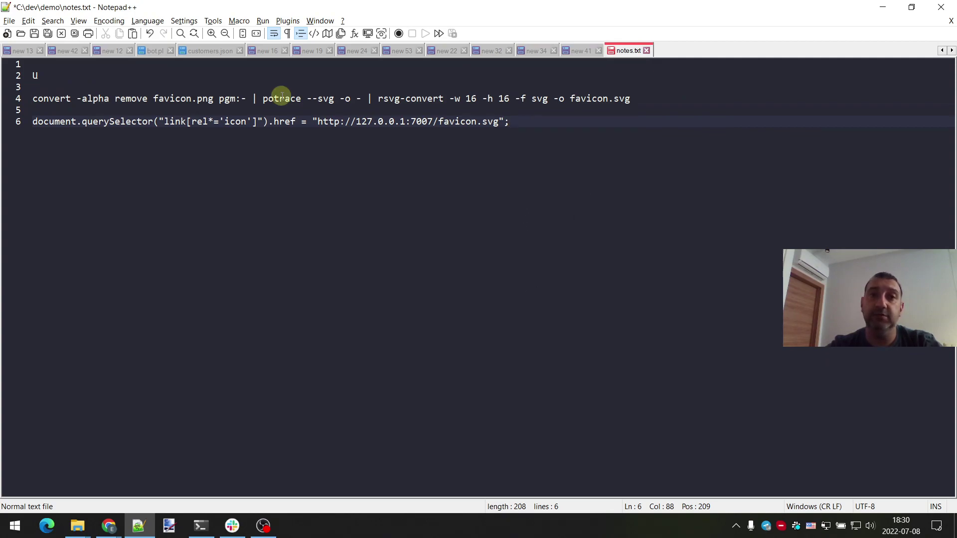
{"action": "double_click", "coordinate": [281, 98]}
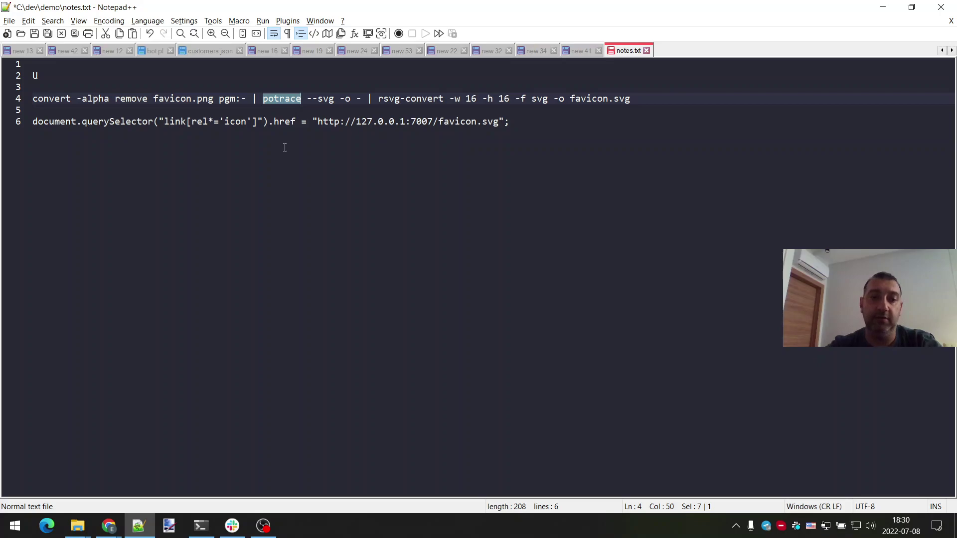
{"action": "mouse_move", "coordinate": [206, 523]}
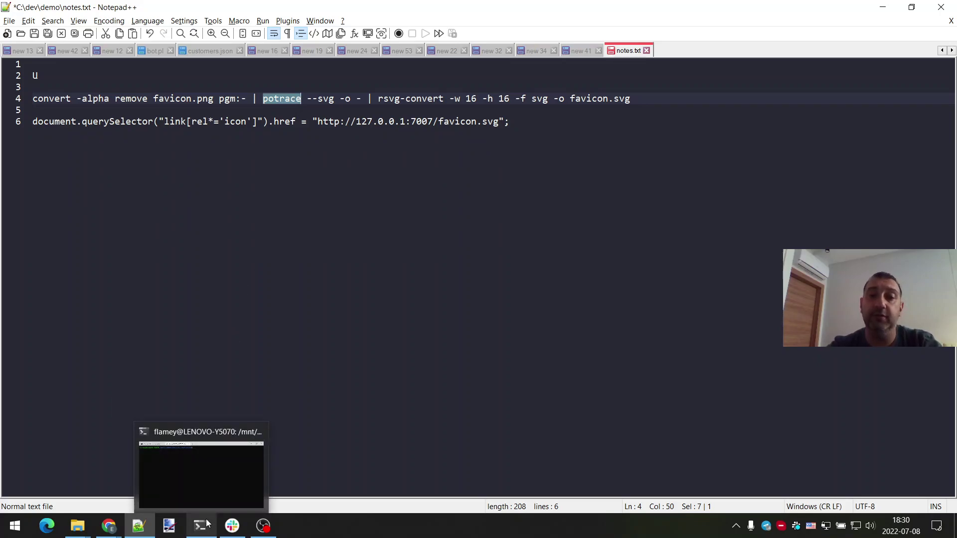
{"action": "left_click", "coordinate": [201, 471]}
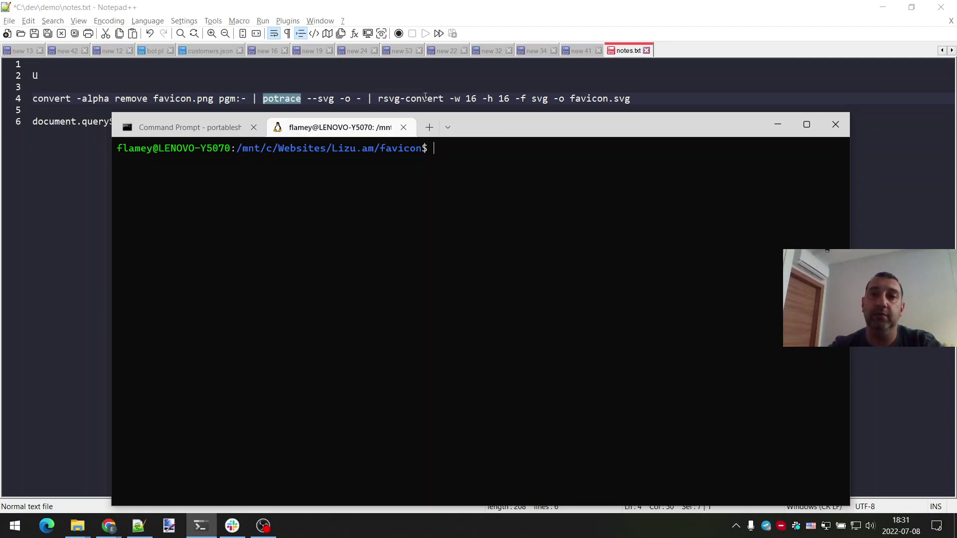
{"action": "left_click", "coordinate": [408, 90]}
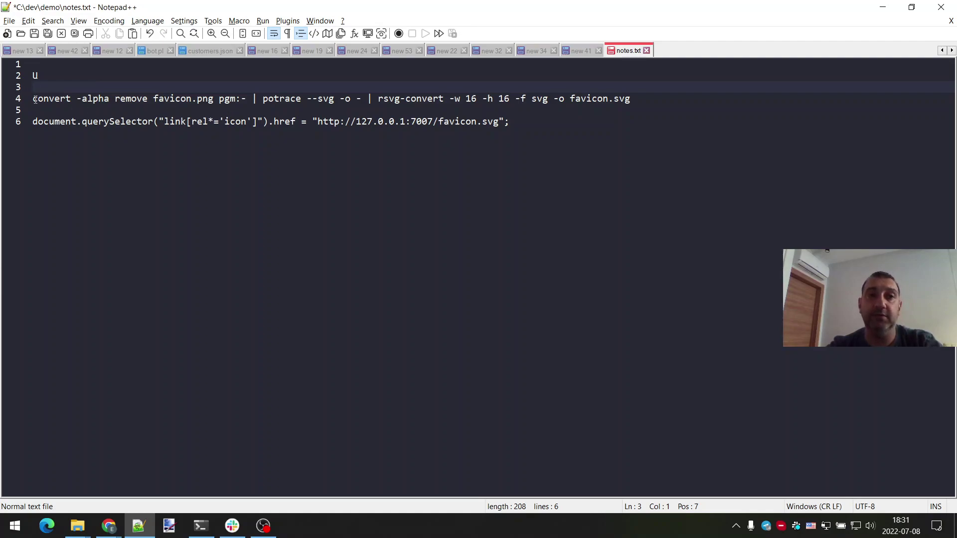
{"action": "left_click_drag", "start_coordinate": [35, 99], "coordinate": [248, 99]}
{"action": "left_click", "coordinate": [366, 107]}
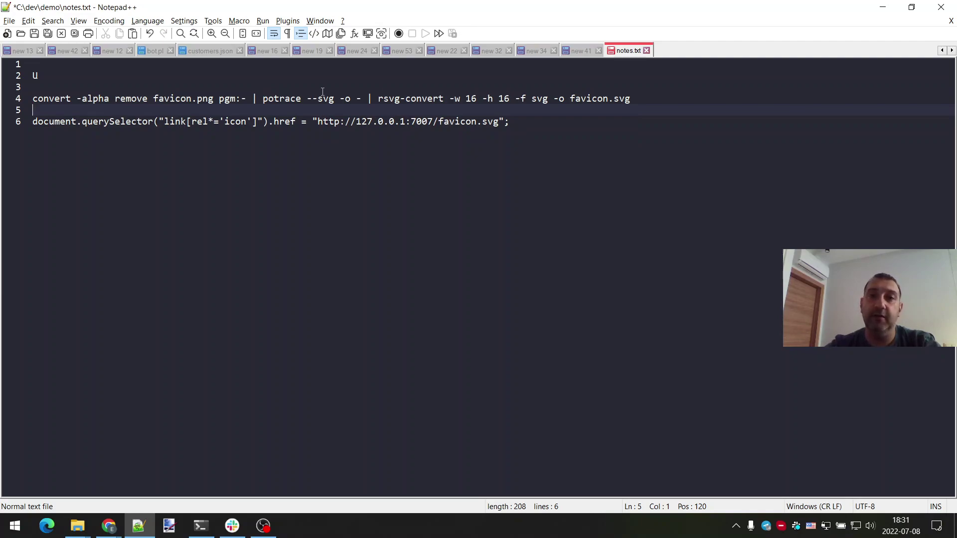
{"action": "left_click_drag", "start_coordinate": [378, 98], "coordinate": [445, 99]}
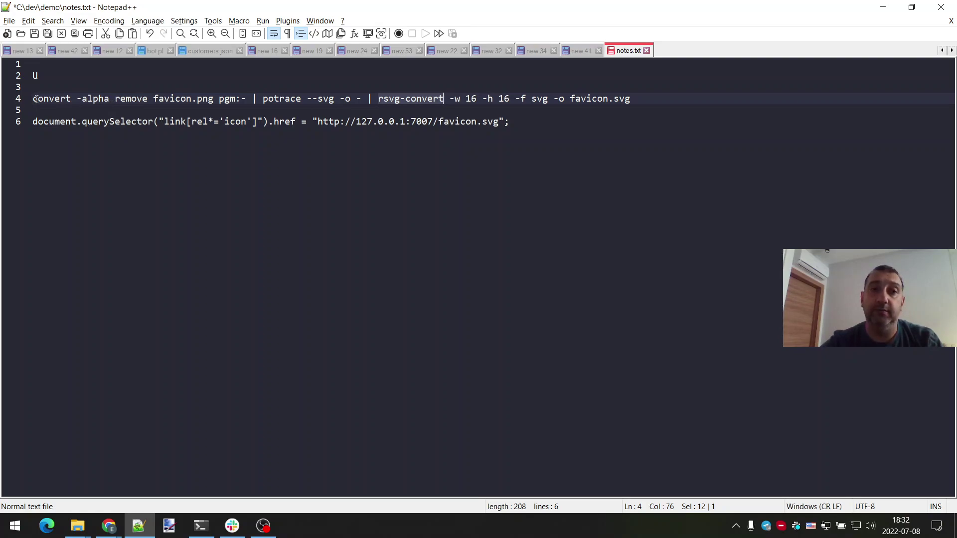
{"action": "double_click", "coordinate": [282, 98]}
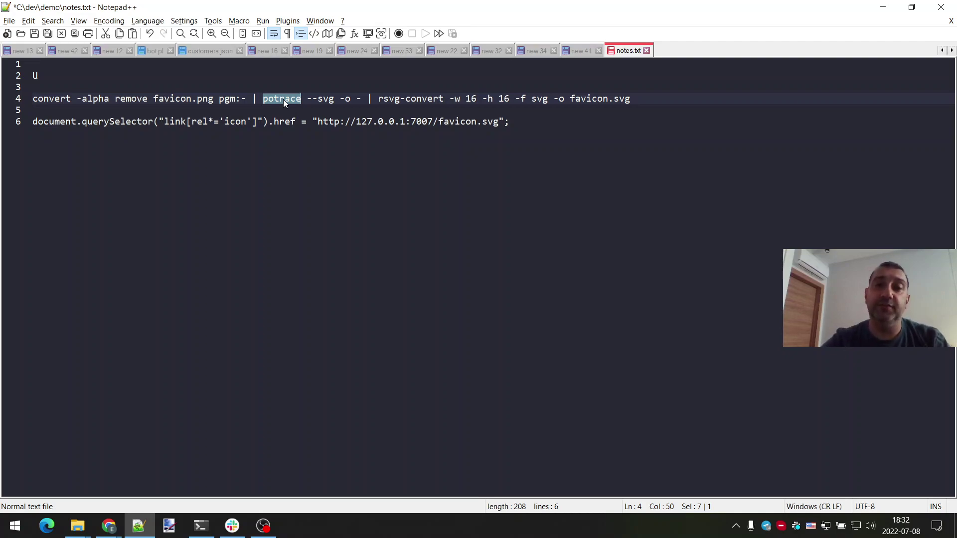
{"action": "double_click", "coordinate": [227, 99]}
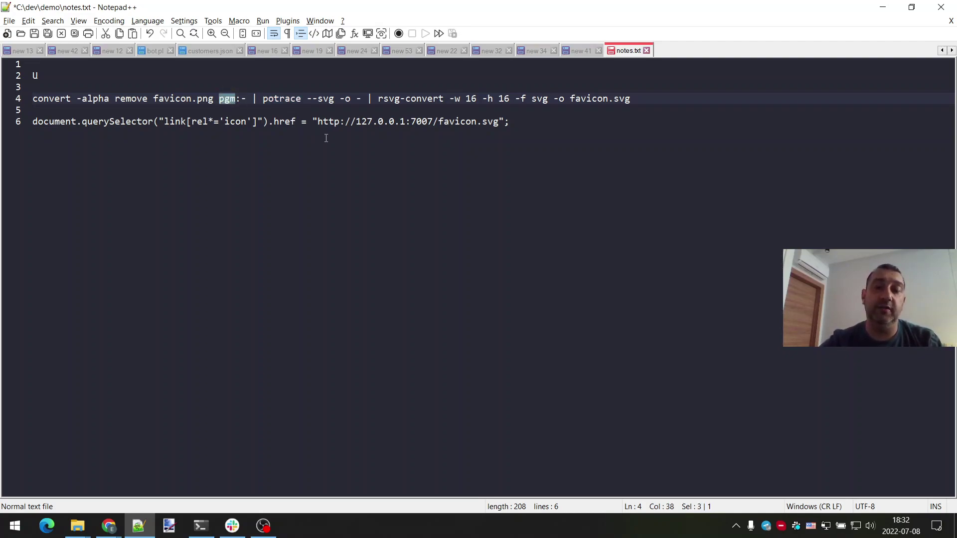
{"action": "double_click", "coordinate": [60, 97]}
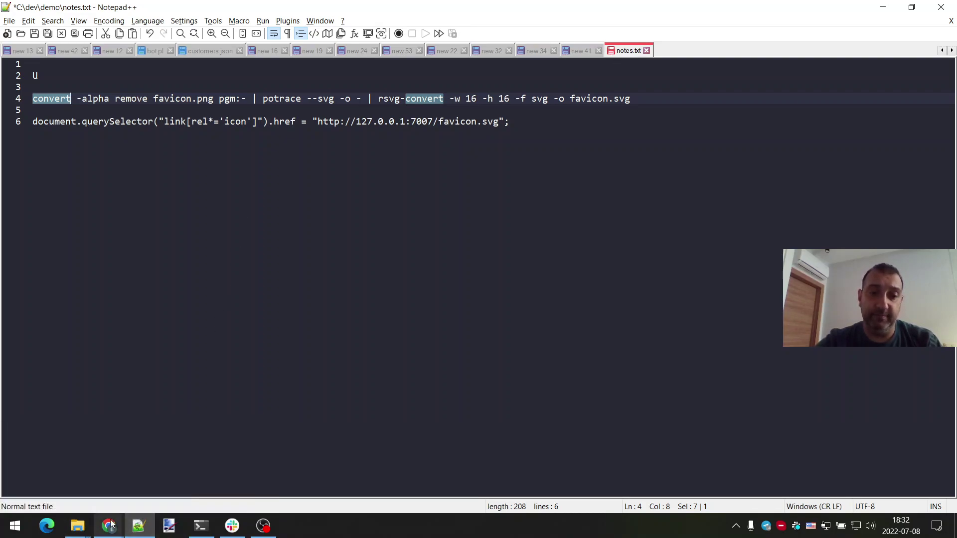
{"action": "mouse_move", "coordinate": [108, 525]}
{"action": "left_click", "coordinate": [204, 472]}
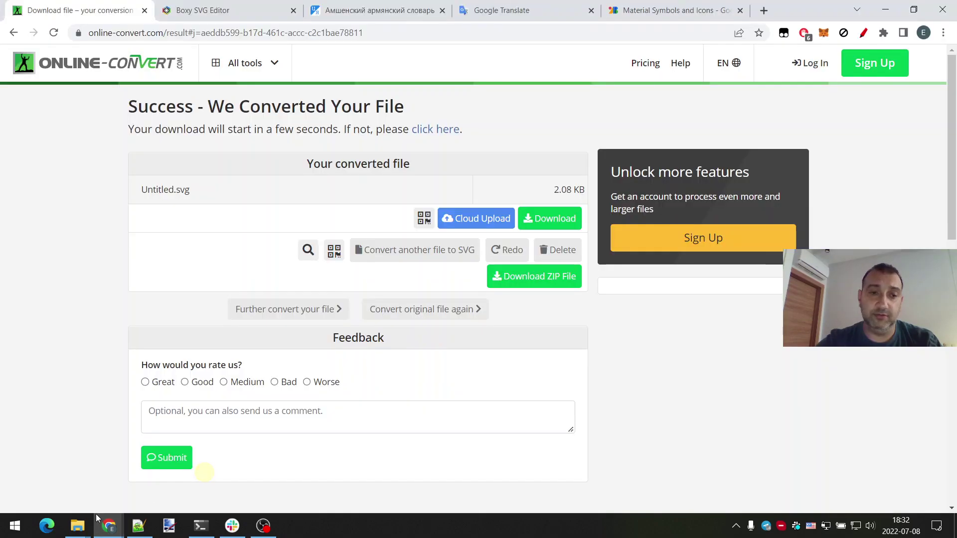
{"action": "mouse_move", "coordinate": [77, 525]}
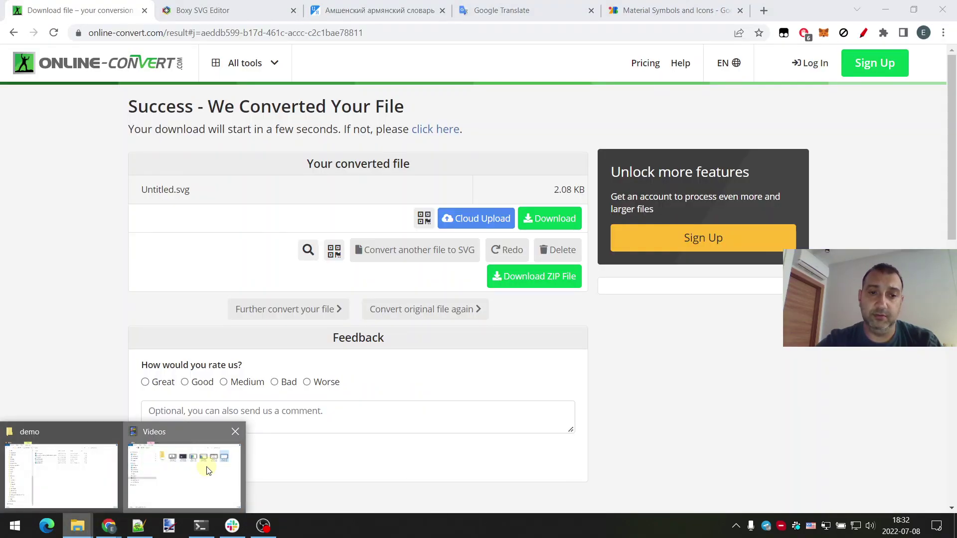
{"action": "left_click", "coordinate": [150, 478]}
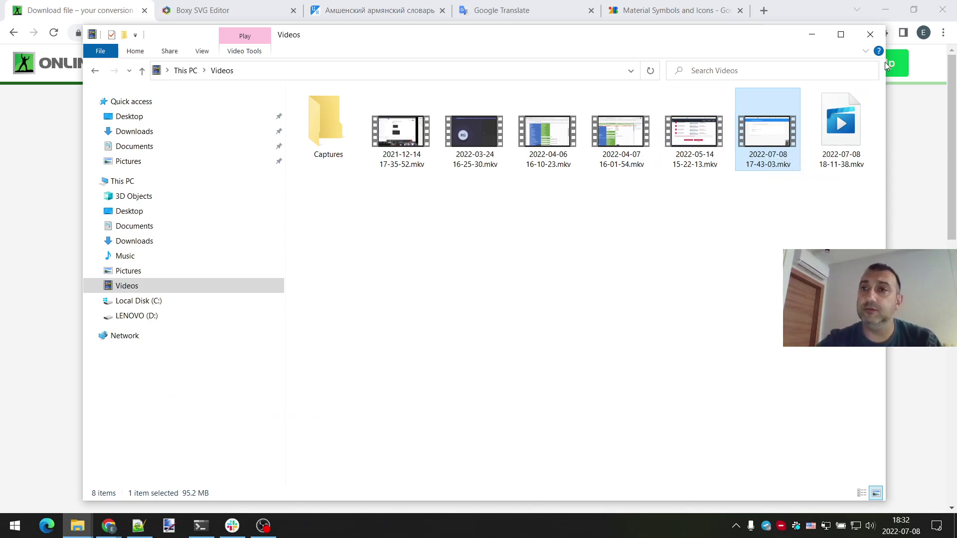
{"action": "left_click", "coordinate": [870, 34]}
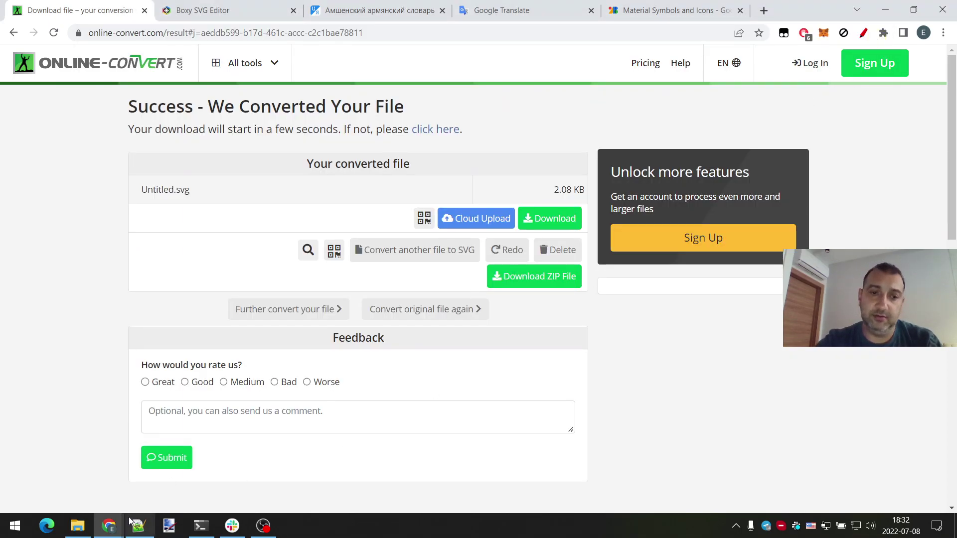
Open Untitled.svg from the demo folder in a separate Chrome tab to inspect it, and close that tab.
{"action": "left_click", "coordinate": [59, 524]}
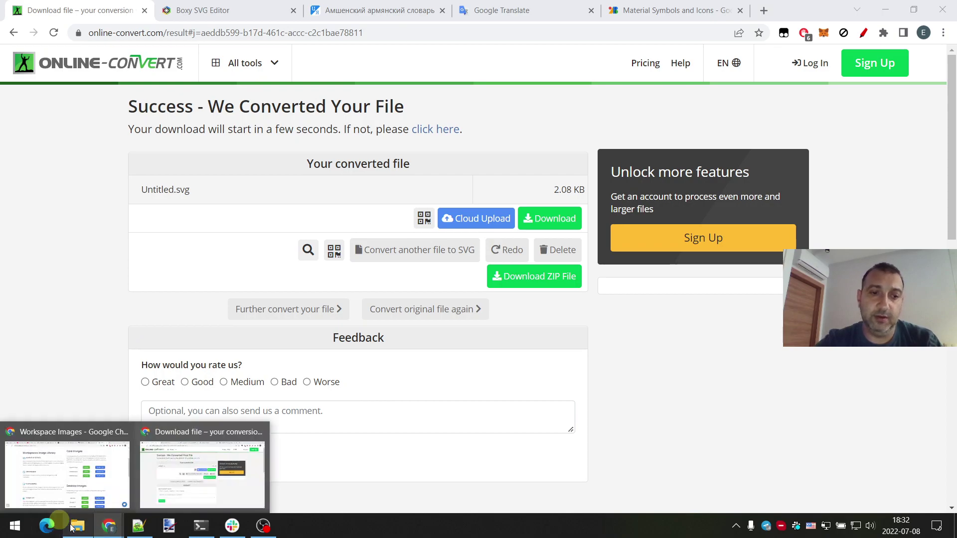
{"action": "left_click", "coordinate": [78, 525]}
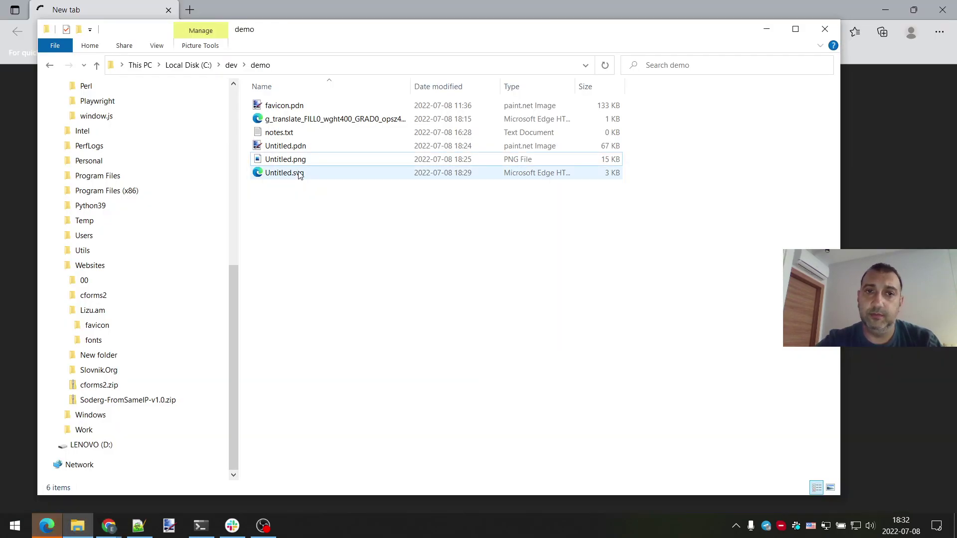
{"action": "left_click", "coordinate": [947, 17]}
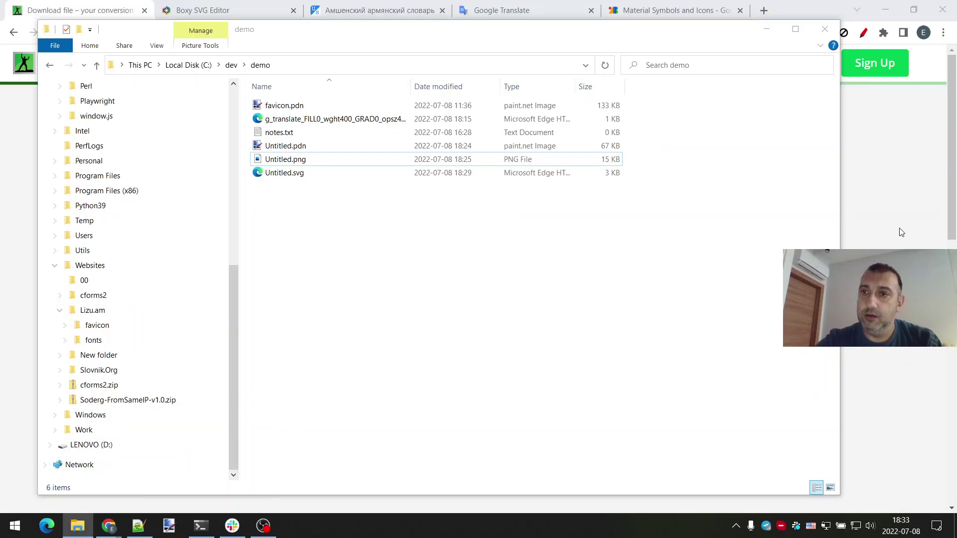
{"action": "left_click", "coordinate": [888, 216]}
{"action": "key", "text": "alt+Tab"}
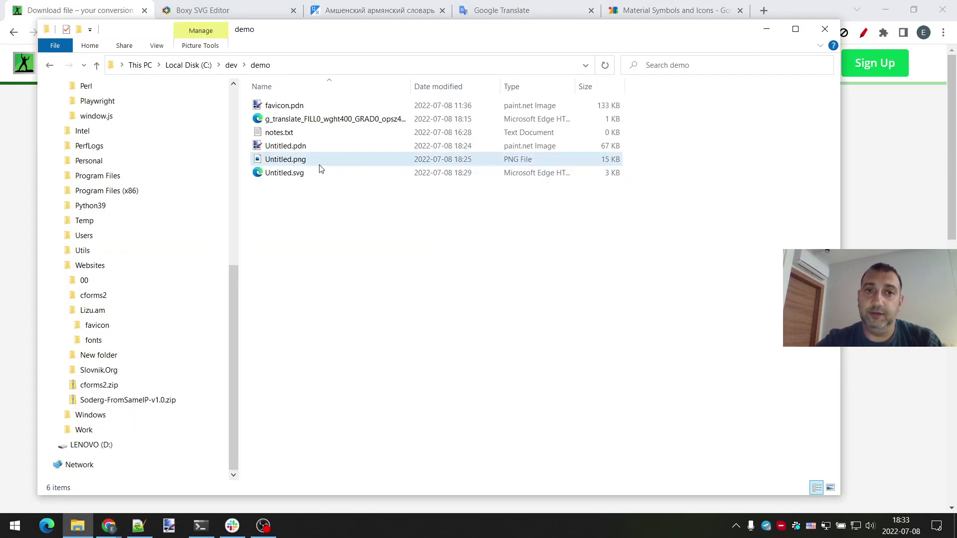
{"action": "left_click_drag", "start_coordinate": [281, 178], "coordinate": [806, 13]}
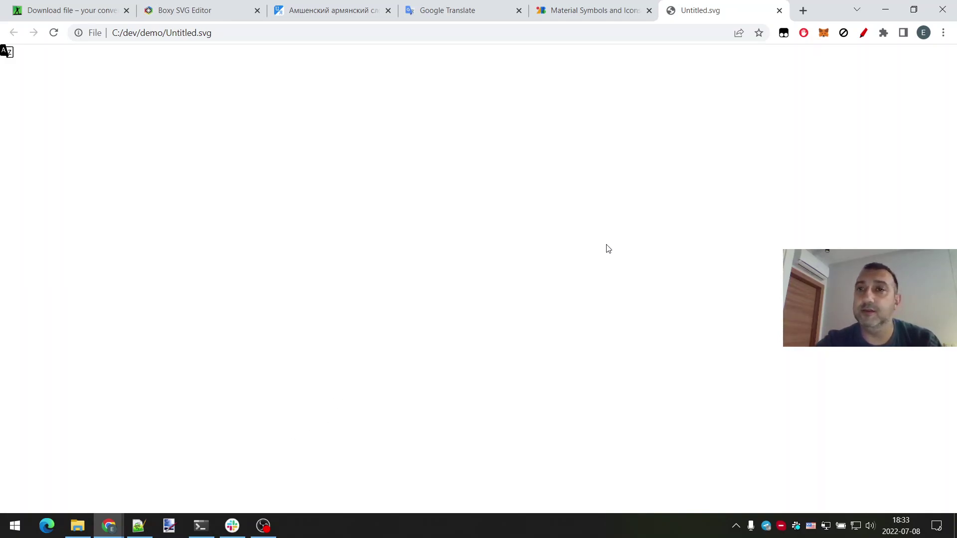
{"action": "left_click", "coordinate": [779, 11]}
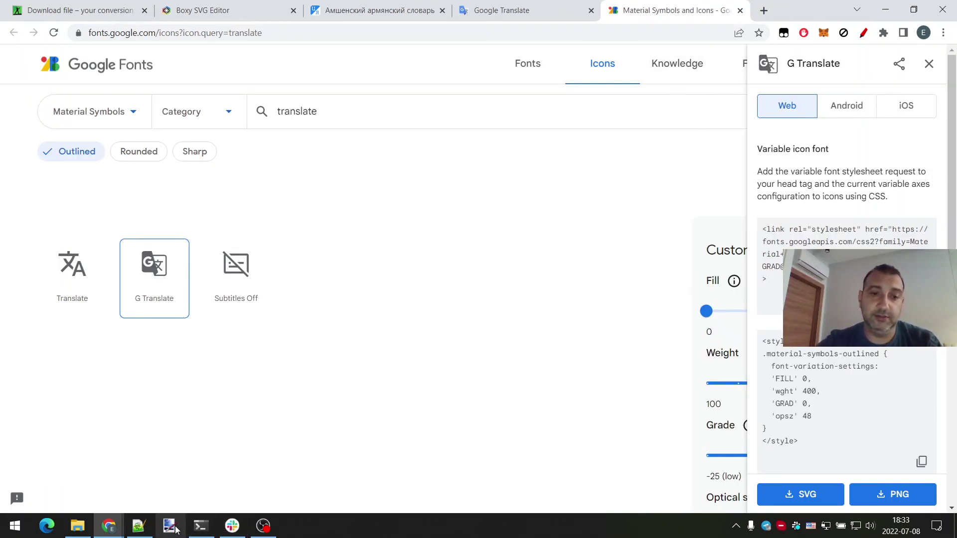
Switch to notes.txt in Notepad++ and review the favicon conversion command on line 4 and its output file name.
{"action": "left_click", "coordinate": [139, 525]}
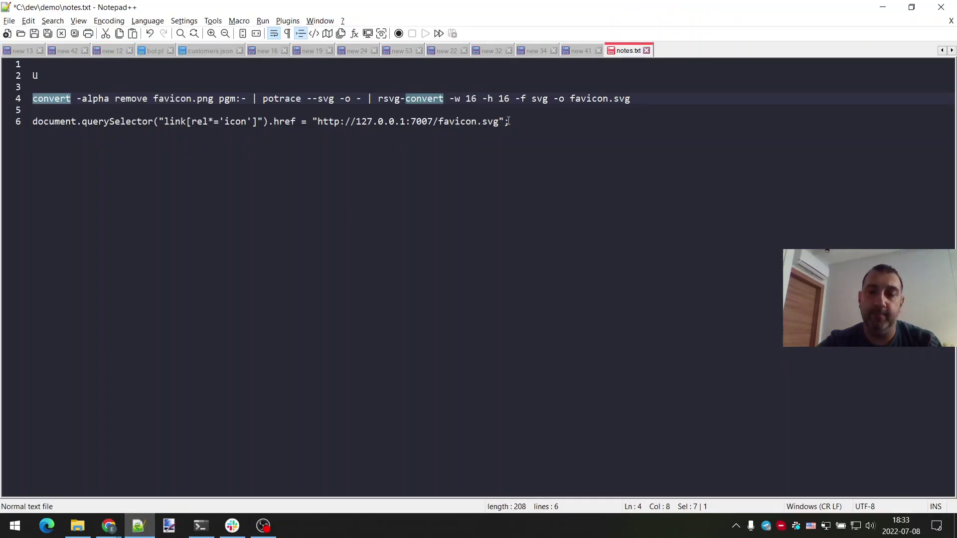
{"action": "left_click", "coordinate": [640, 99]}
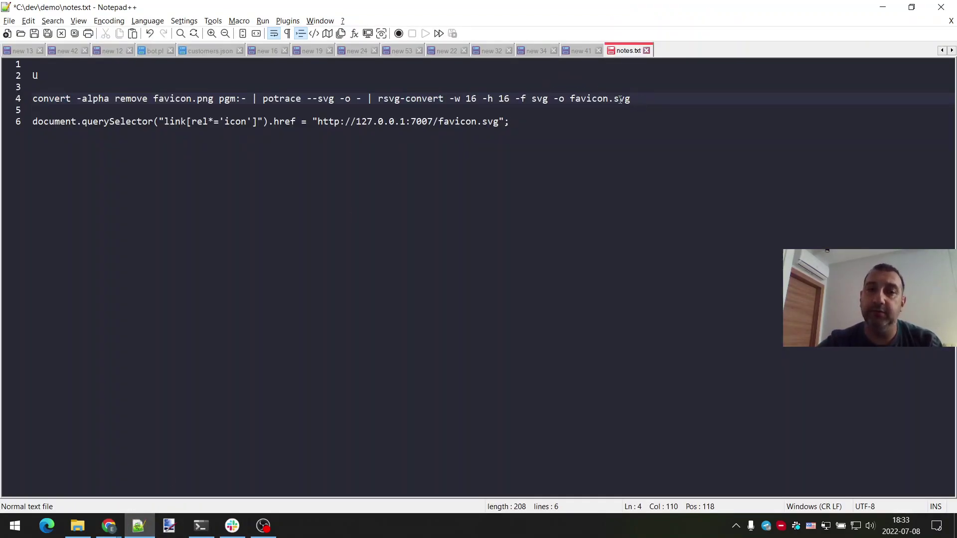
{"action": "left_click", "coordinate": [33, 98], "text": "shift"}
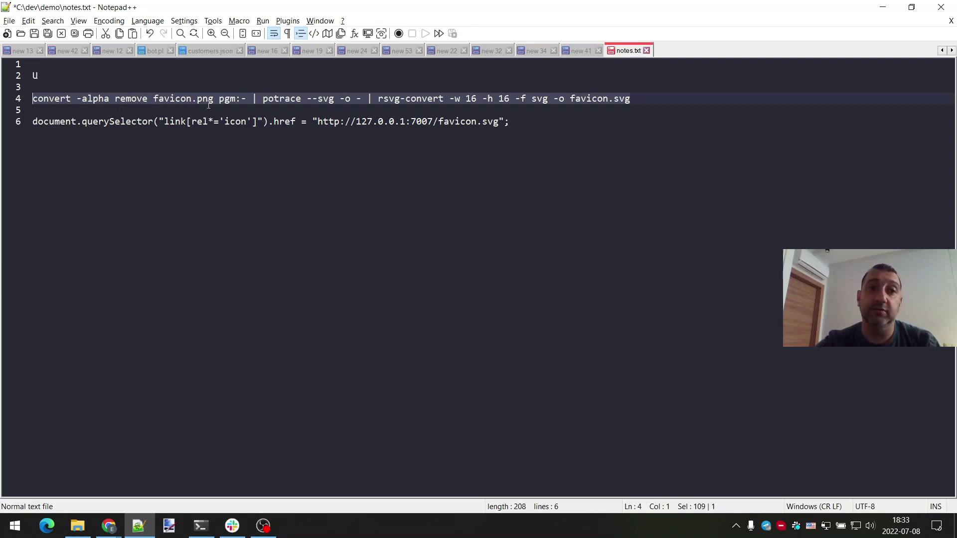
{"action": "left_click", "coordinate": [572, 98]}
{"action": "left_click_drag", "start_coordinate": [572, 98], "coordinate": [634, 98]}
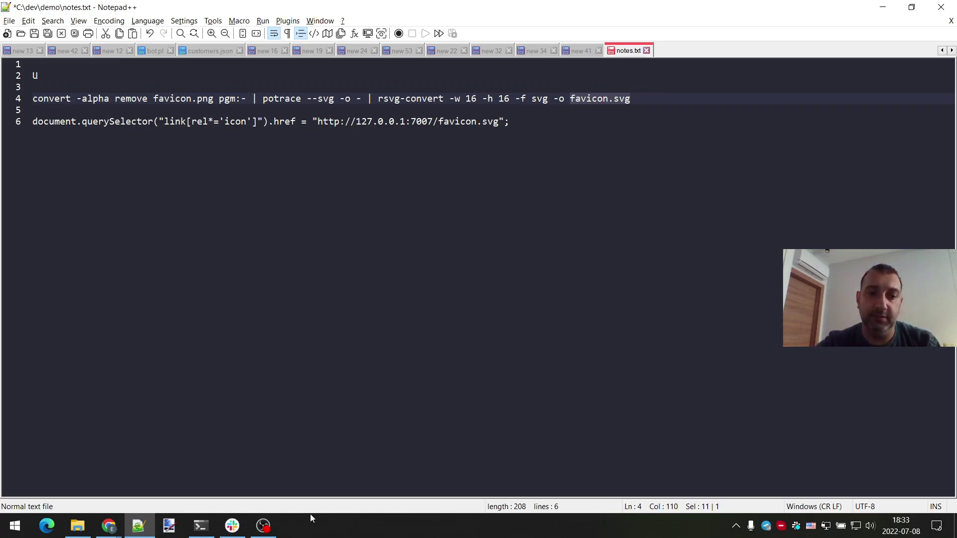
Switch to the Linux terminal and change the working directory to /mnt/c/dev/demo/.
{"action": "left_click", "coordinate": [201, 526]}
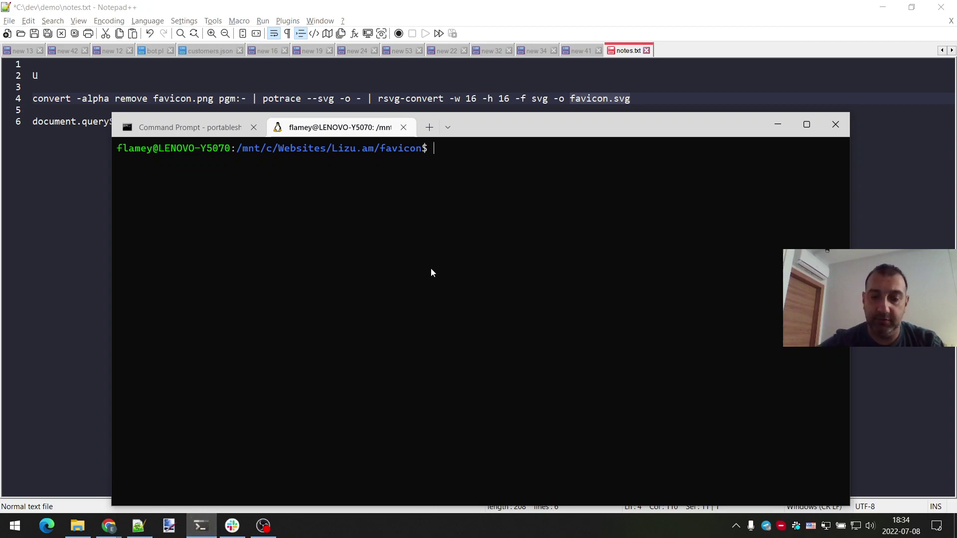
{"action": "type", "text": "cd "}
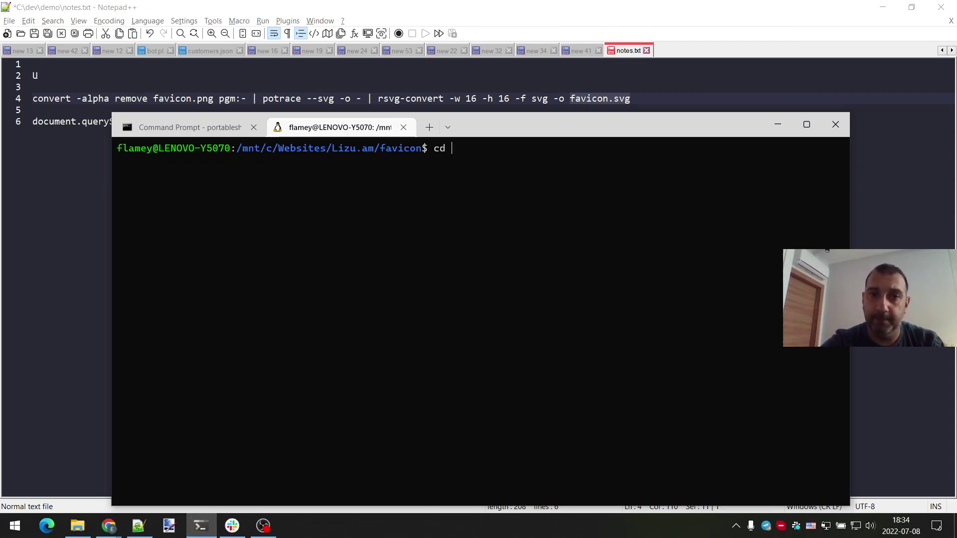
{"action": "type", "text": "/mnt/"}
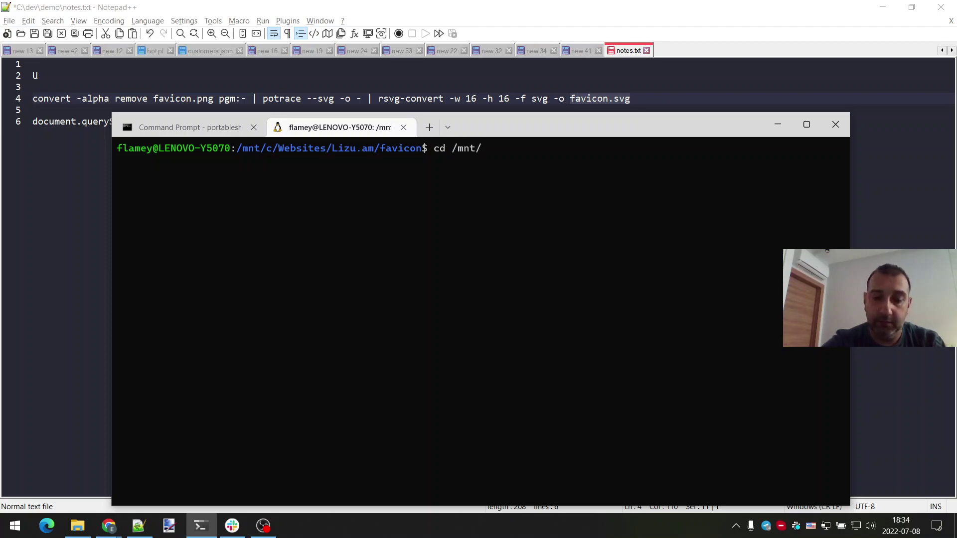
{"action": "type", "text": "c/d"}
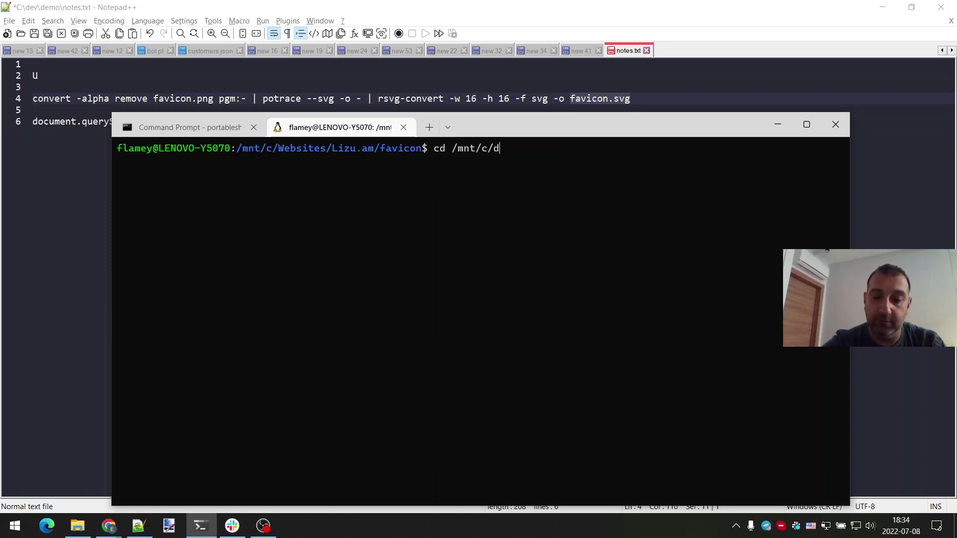
{"action": "type", "text": "ev/"}
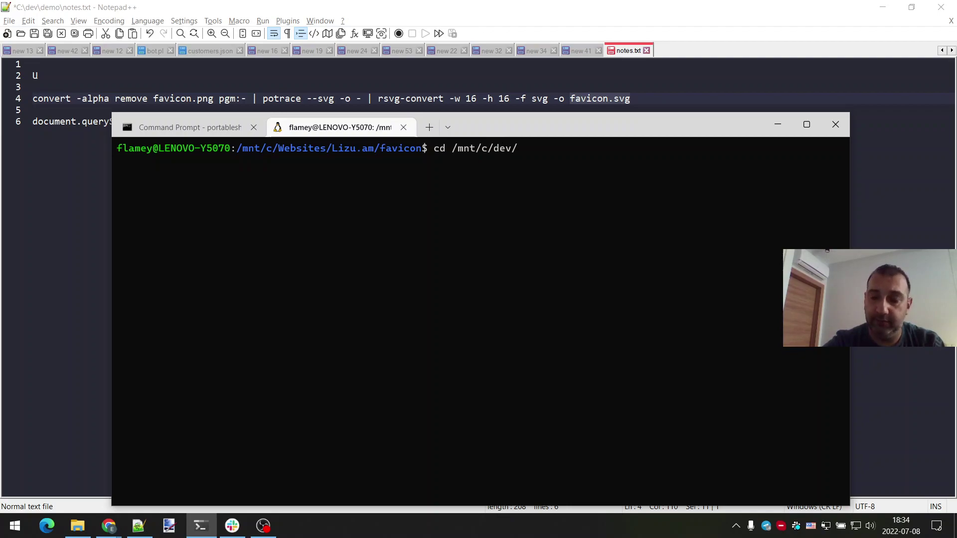
{"action": "type", "text": "de"}
{"action": "key", "text": "Tab"}
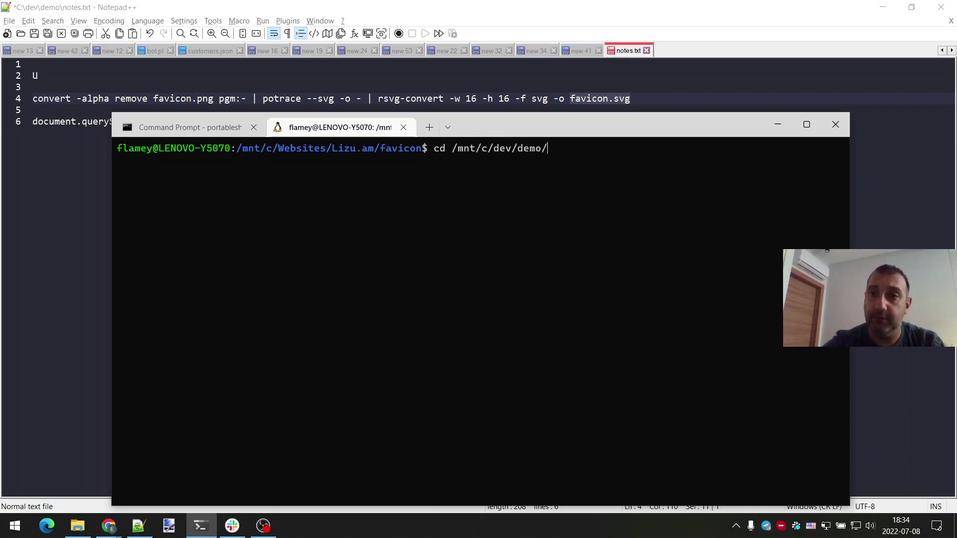
{"action": "key", "text": "Return"}
Clear the terminal and list the demo folder's contents in long format with ll.
{"action": "type", "text": "clear"}
{"action": "key", "text": "Return"}
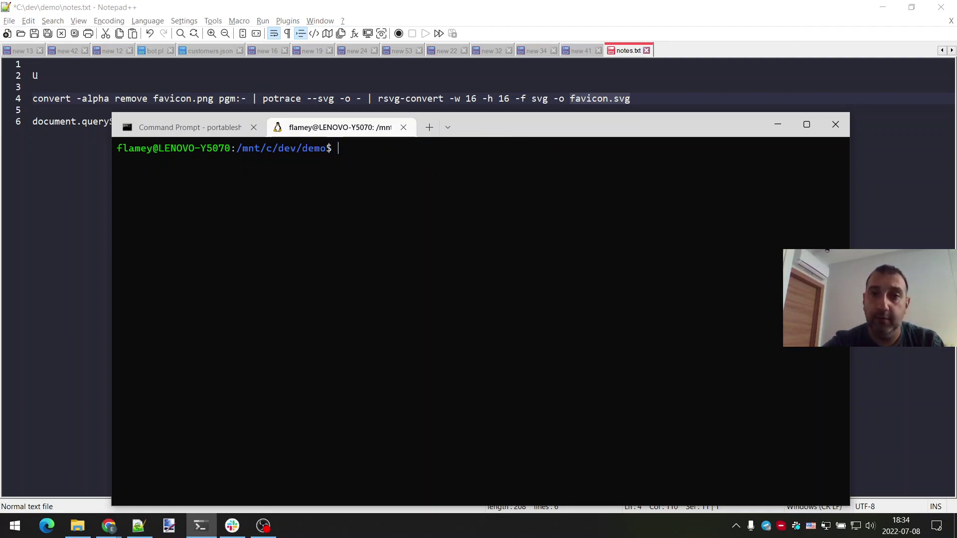
{"action": "type", "text": "ll"}
{"action": "key", "text": "Return"}
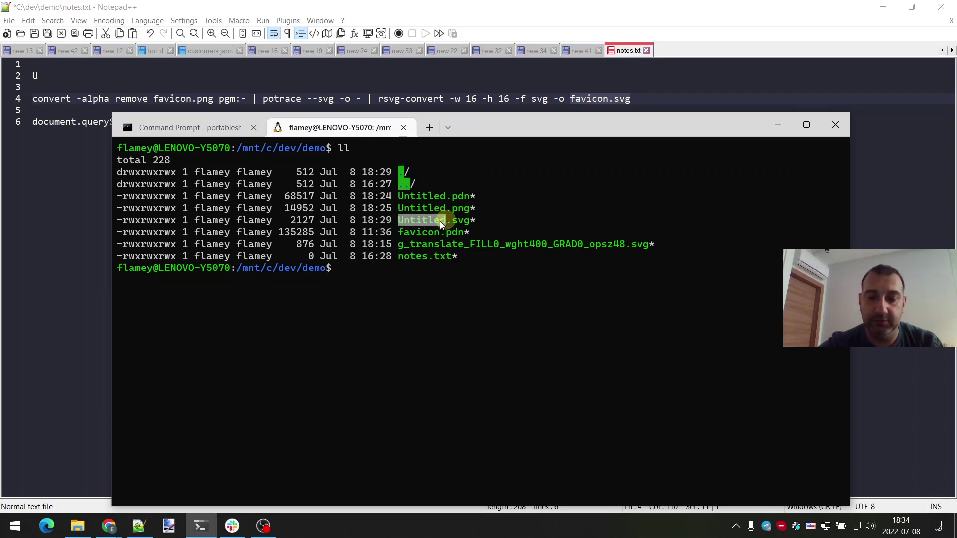
In notes.txt, change the conversion command's input to Untitled.png and its output to Untitled.svg, and select the whole command.
{"action": "double_click", "coordinate": [166, 100]}
{"action": "type", "text": "Untitled"}
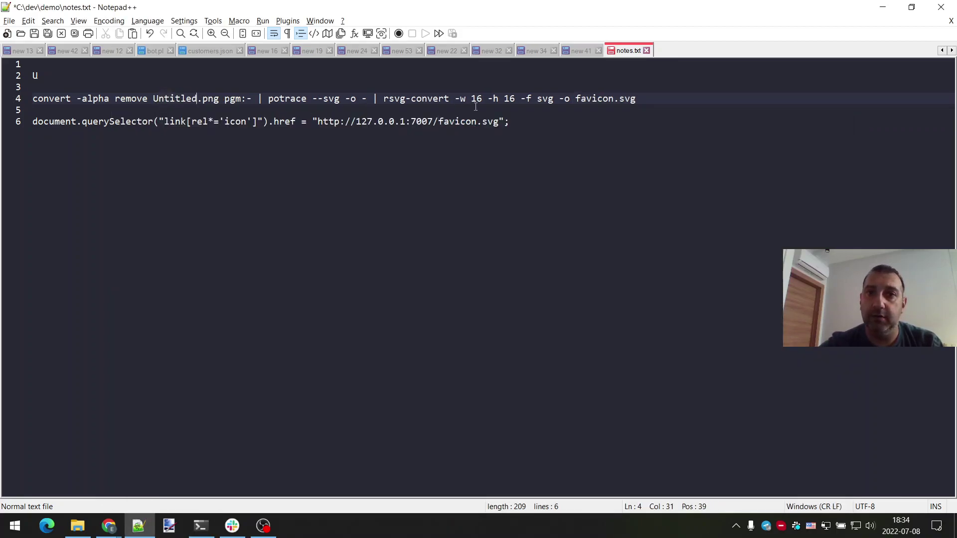
{"action": "double_click", "coordinate": [584, 98]}
{"action": "type", "text": "Untitled"}
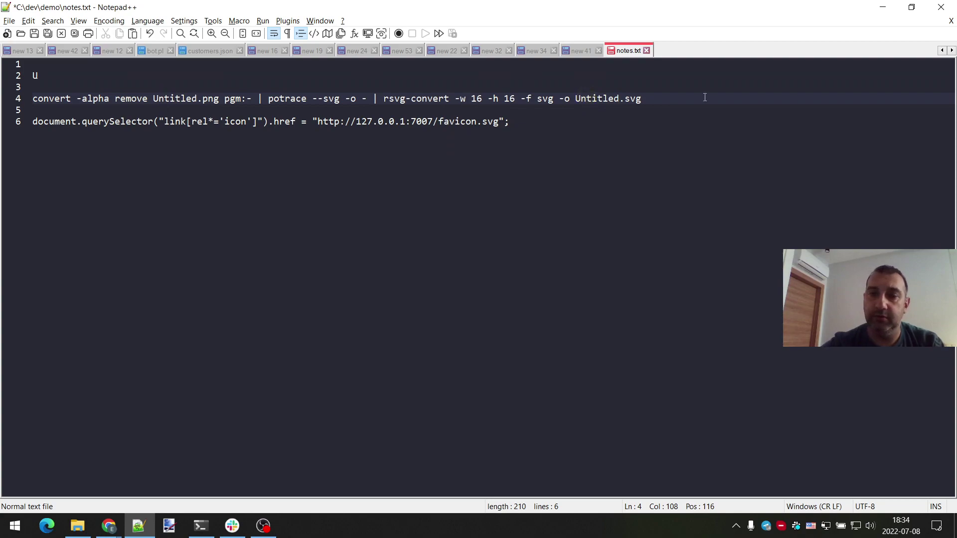
{"action": "key", "text": "Home"}
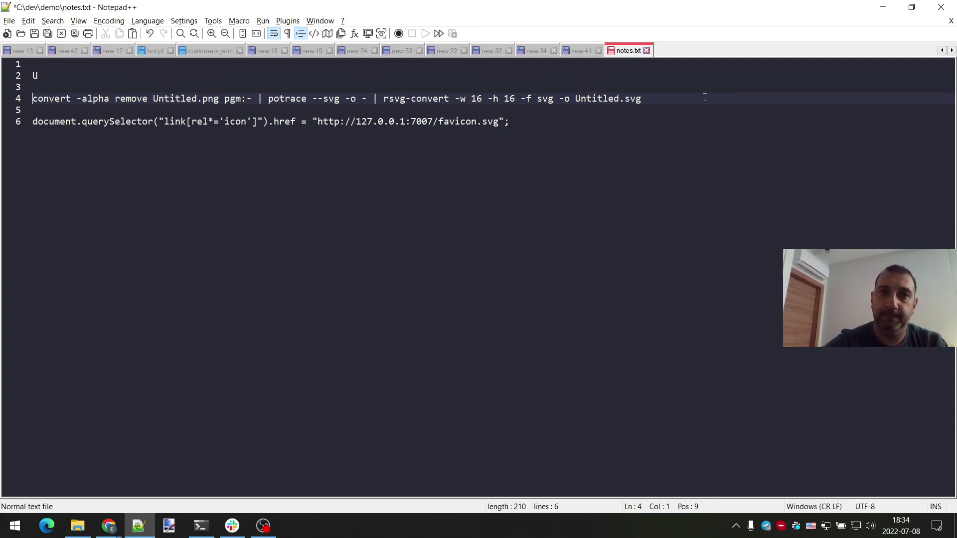
{"action": "key", "text": "shift+End"}
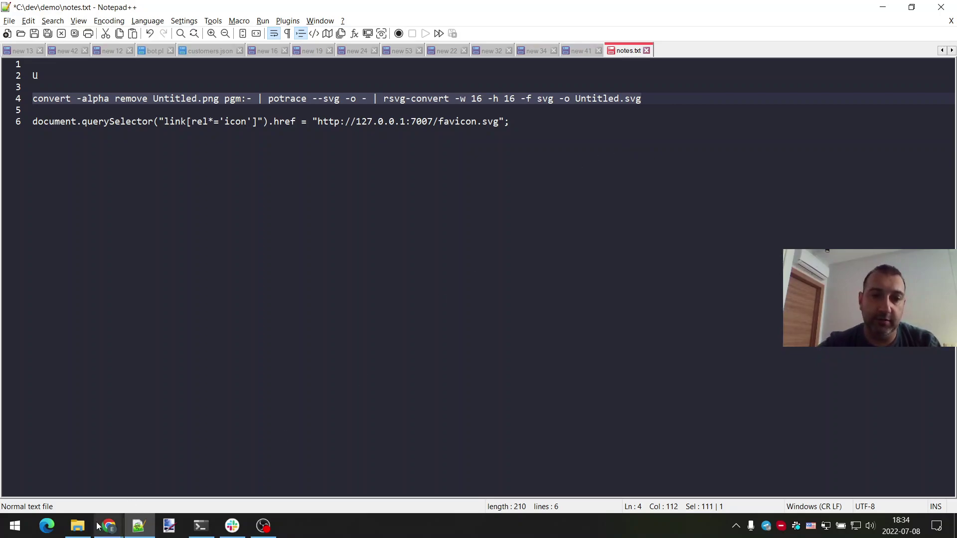
Permanently delete Untitled.svg from the C:\dev\demo folder in File Explorer.
{"action": "left_click", "coordinate": [77, 525]}
{"action": "left_click", "coordinate": [313, 298]}
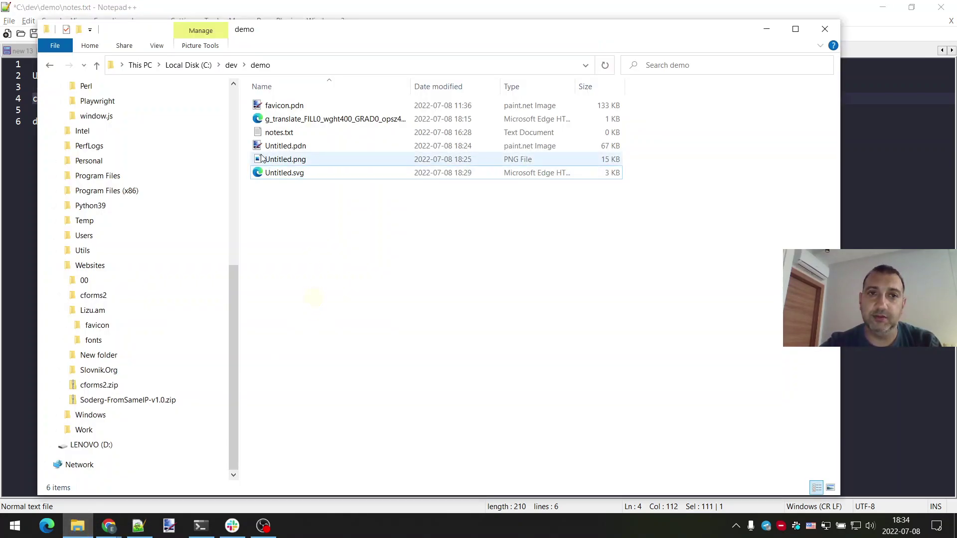
{"action": "left_click", "coordinate": [258, 176]}
{"action": "key", "text": "shift+Delete"}
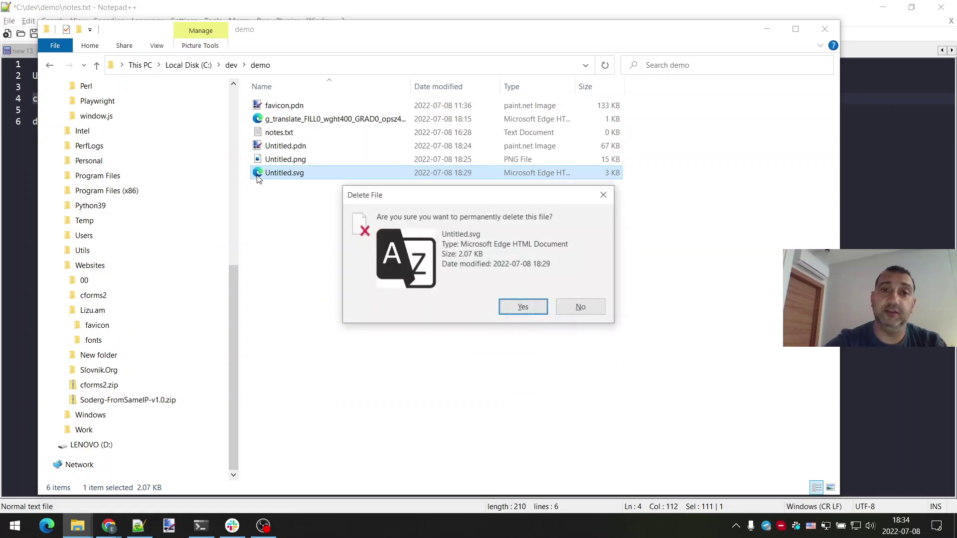
{"action": "left_click", "coordinate": [537, 313]}
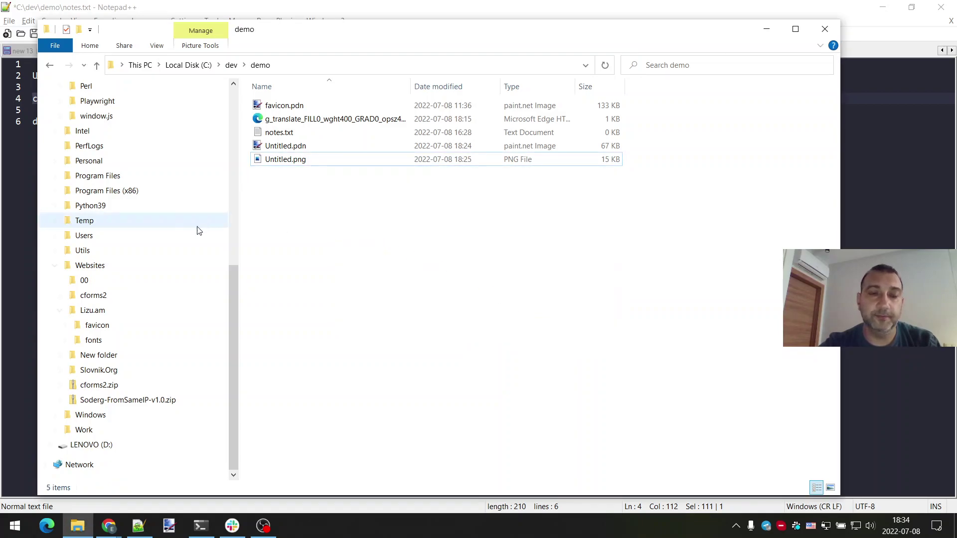
Return to notes.txt in Notepad++ and examine the command's convert part: -alpha remove, the input Untitled.png and the pgm:- output.
{"action": "left_click", "coordinate": [25, 175]}
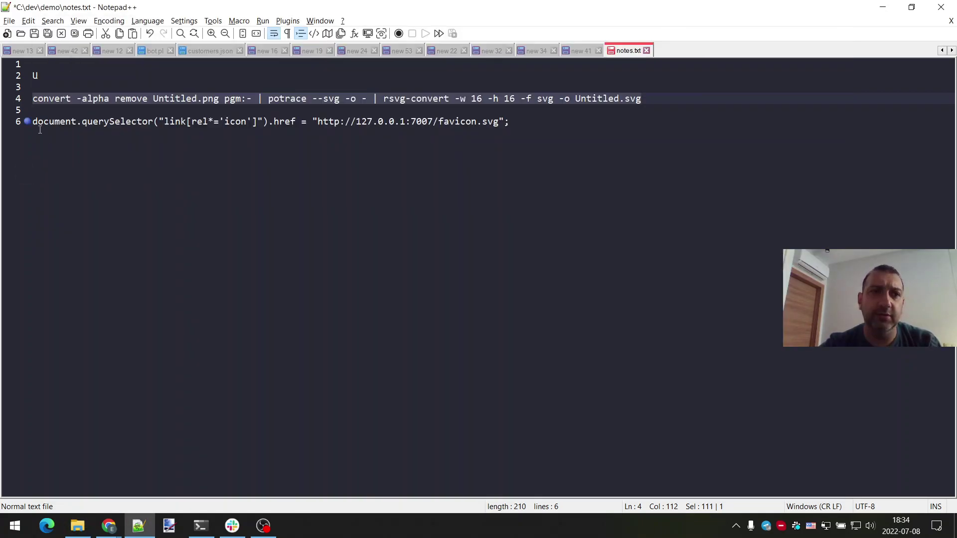
{"action": "left_click", "coordinate": [28, 121]}
{"action": "left_click", "coordinate": [156, 121]}
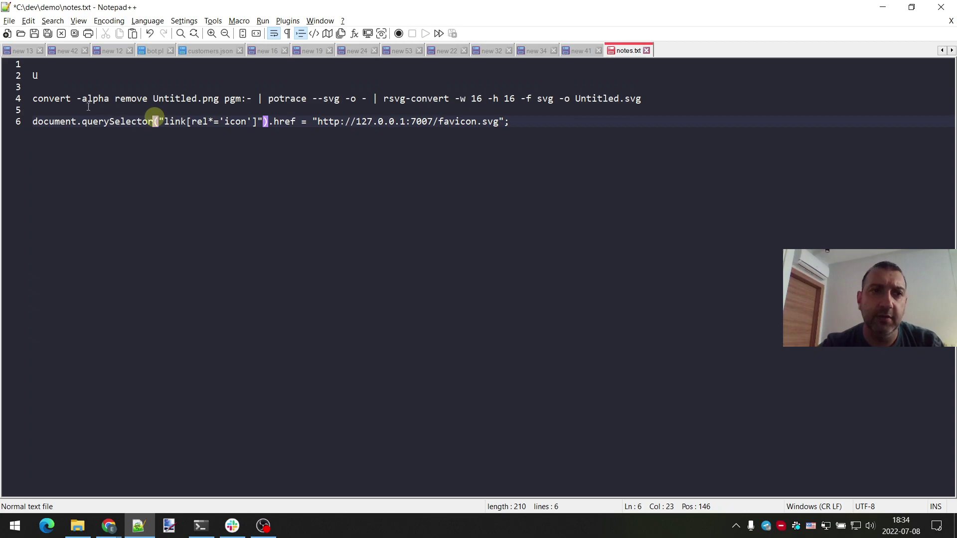
{"action": "double_click", "coordinate": [40, 100]}
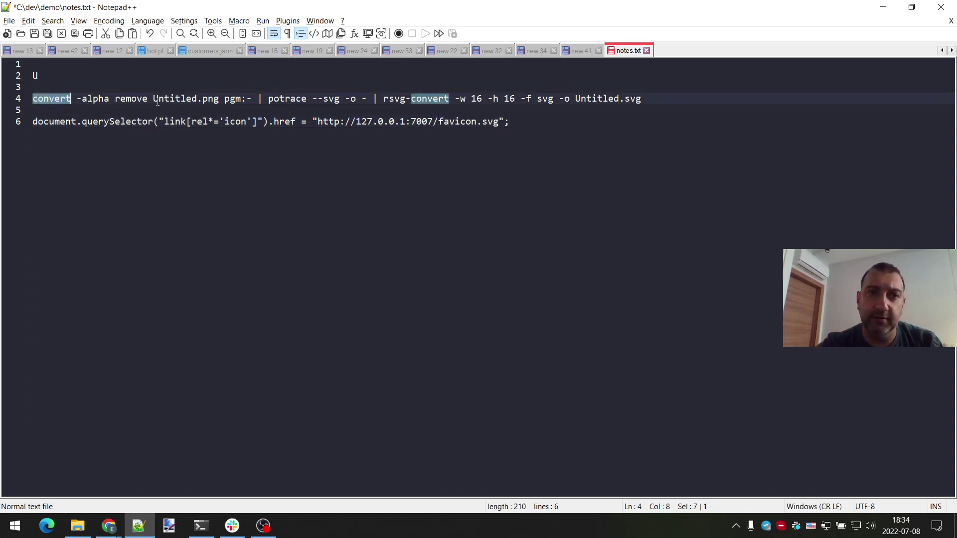
{"action": "left_click_drag", "start_coordinate": [156, 99], "coordinate": [219, 98]}
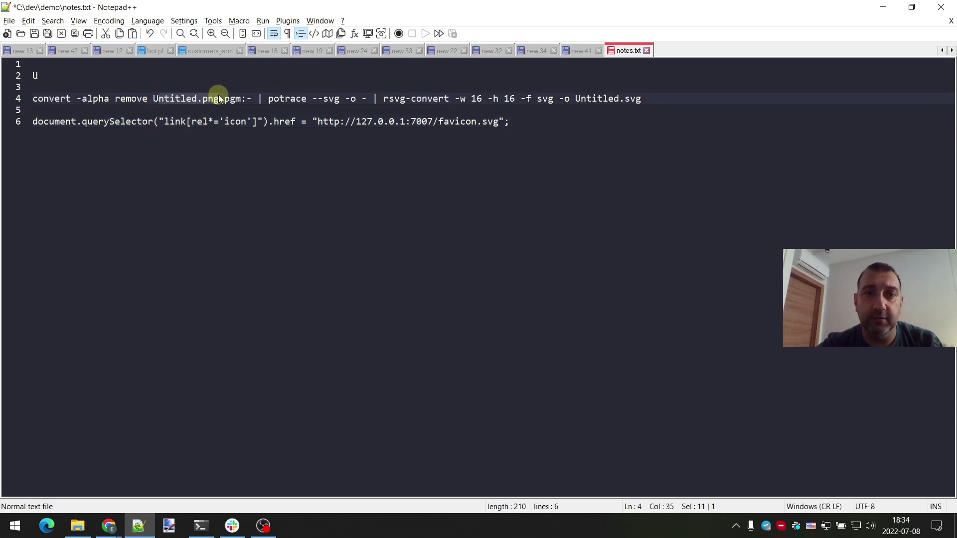
{"action": "double_click", "coordinate": [232, 99]}
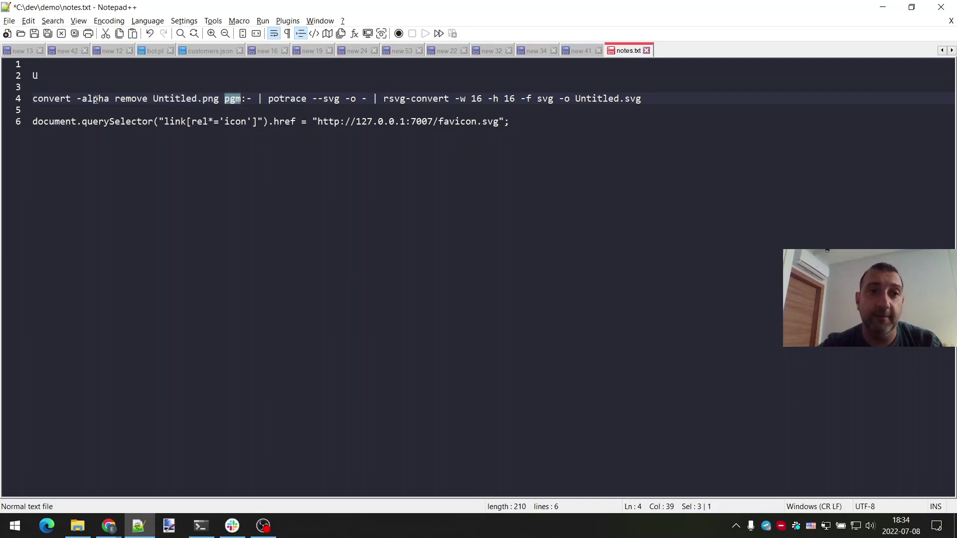
{"action": "left_click_drag", "start_coordinate": [77, 99], "coordinate": [149, 97]}
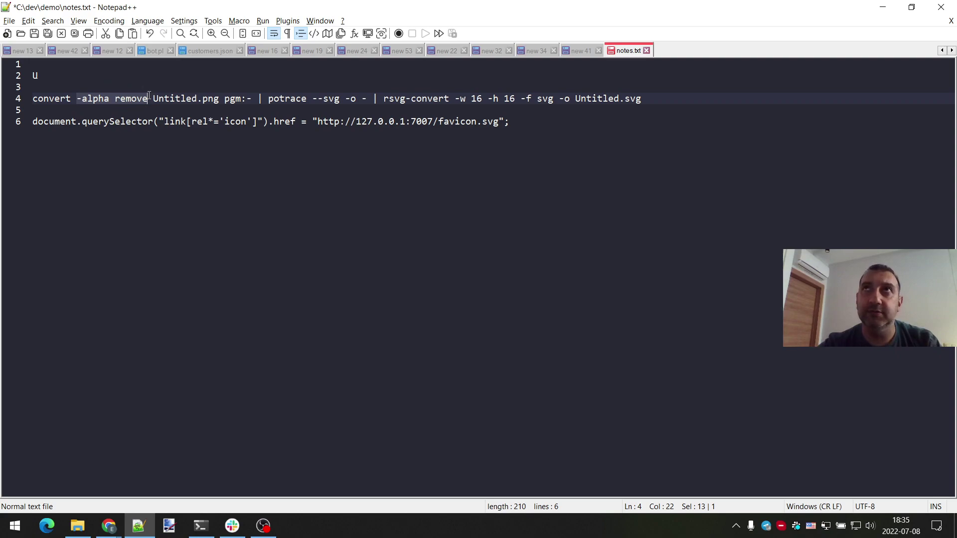
{"action": "left_click", "coordinate": [246, 98]}
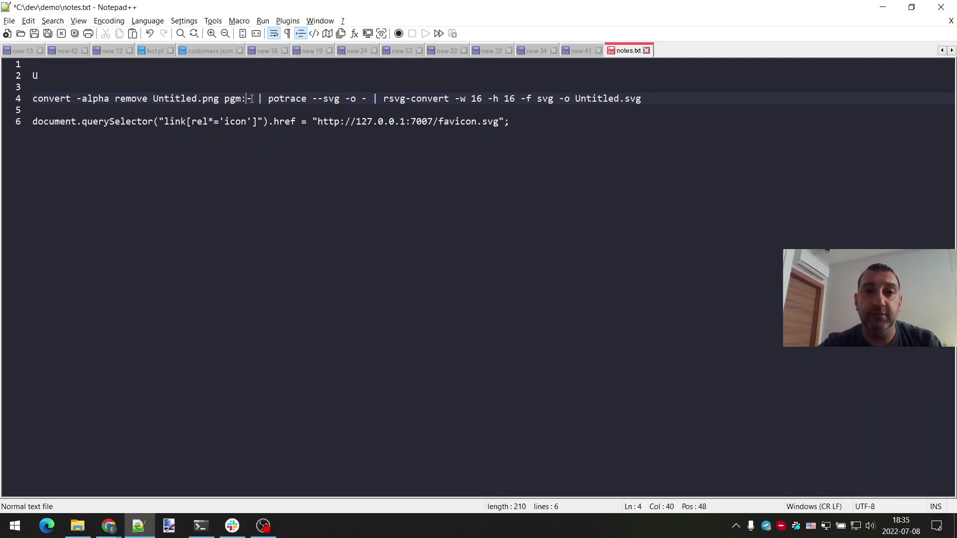
{"action": "left_click_drag", "start_coordinate": [252, 98], "coordinate": [246, 98]}
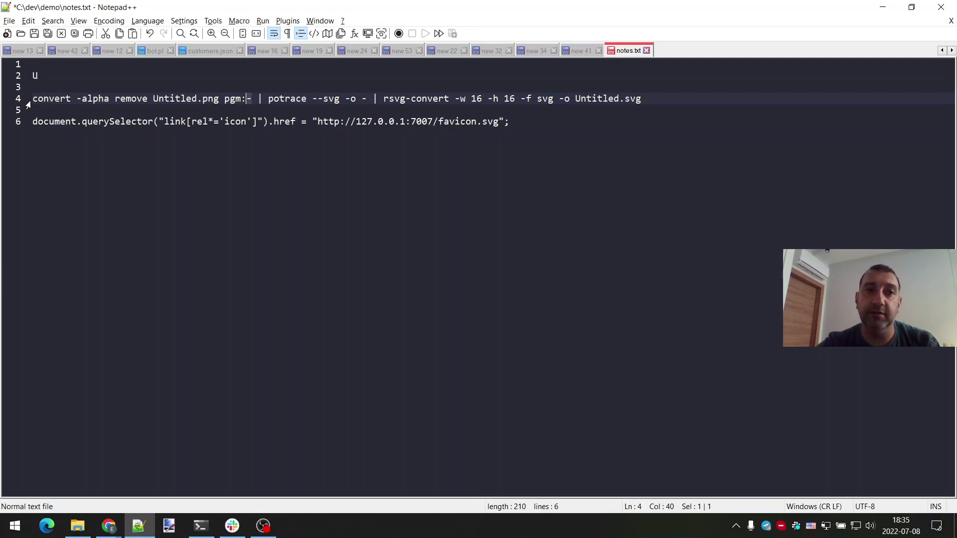
{"action": "left_click_drag", "start_coordinate": [34, 98], "coordinate": [254, 98]}
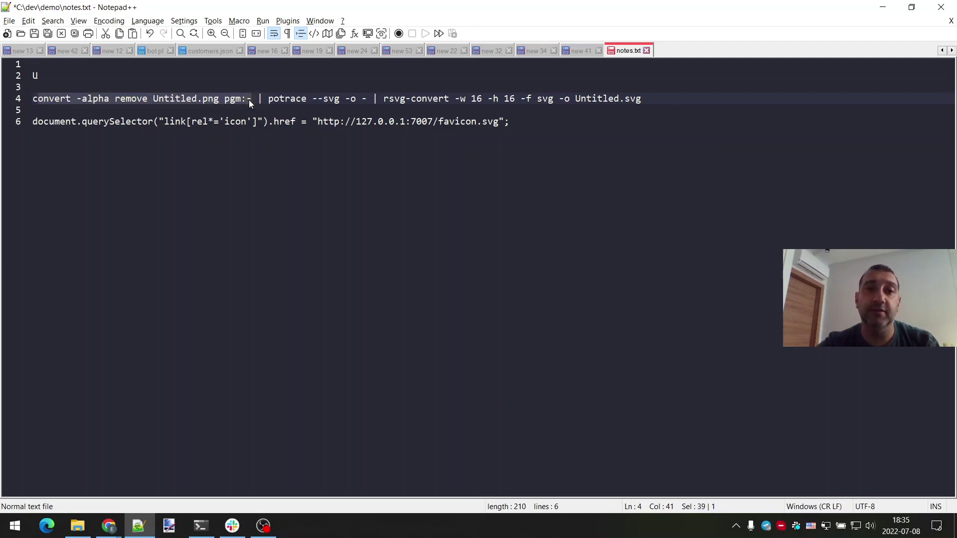
Examine the potrace --svg -o - part of the command and the rsvg-convert part with its 16 x 16 size, svg format and output options.
{"action": "left_click_drag", "start_coordinate": [267, 98], "coordinate": [362, 100]}
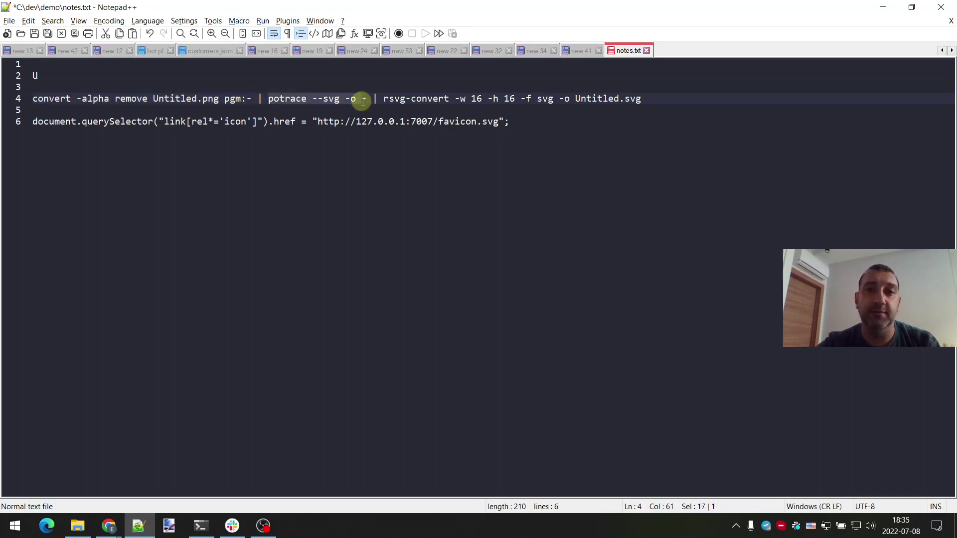
{"action": "double_click", "coordinate": [301, 102]}
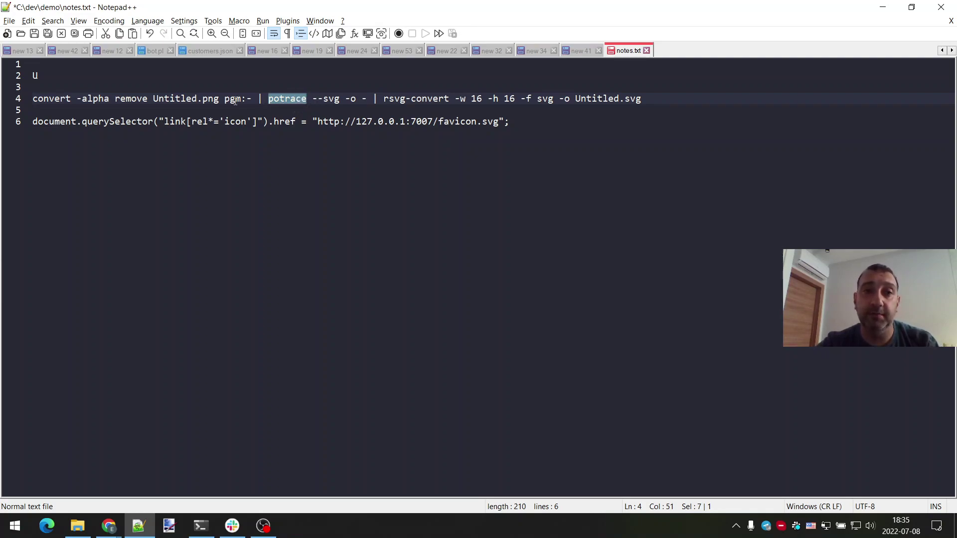
{"action": "left_click_drag", "start_coordinate": [312, 99], "coordinate": [347, 99]}
{"action": "left_click", "coordinate": [351, 99]}
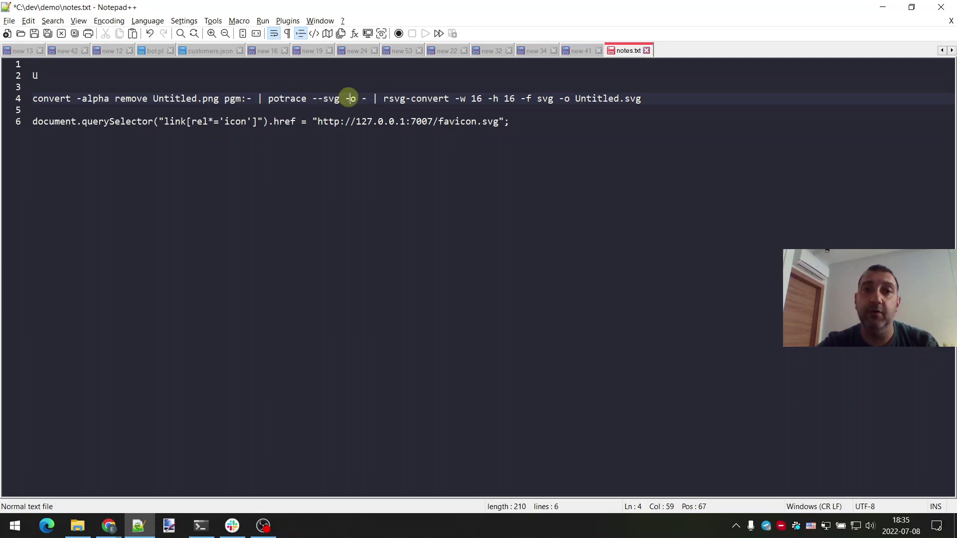
{"action": "double_click", "coordinate": [351, 98]}
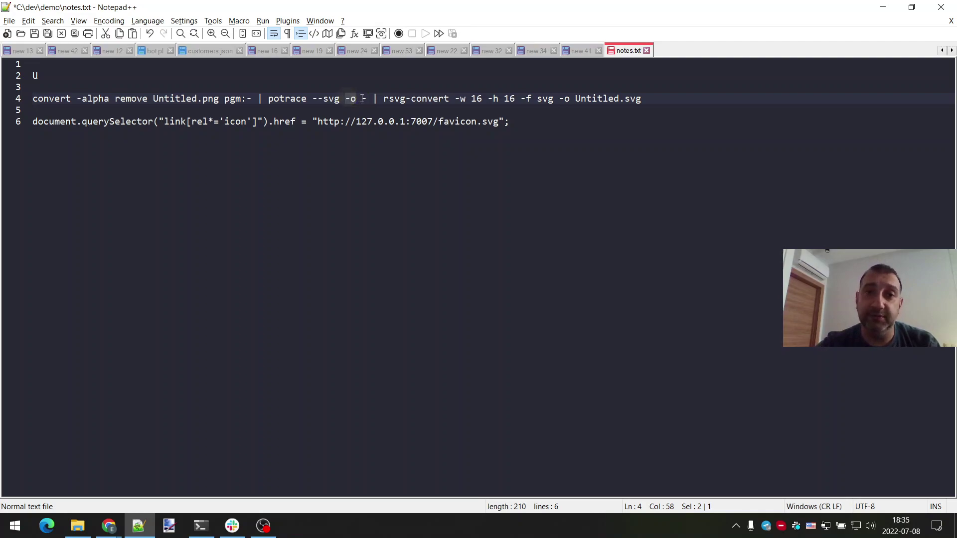
{"action": "double_click", "coordinate": [364, 99]}
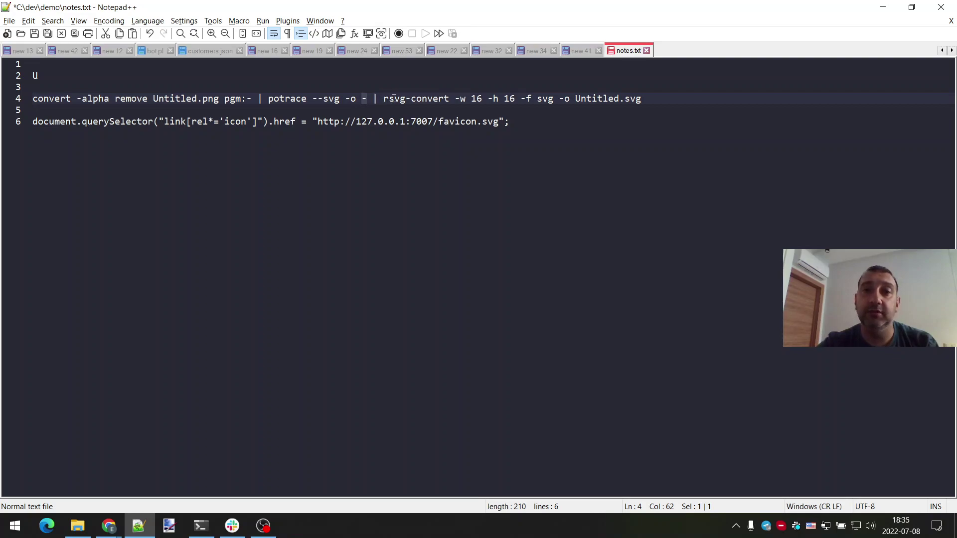
{"action": "left_click_drag", "start_coordinate": [382, 98], "coordinate": [659, 101]}
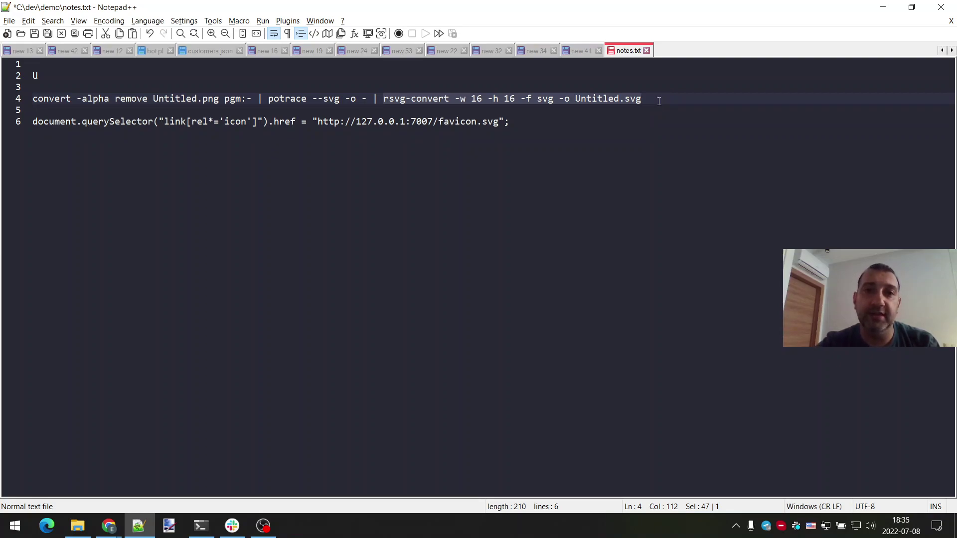
{"action": "left_click", "coordinate": [464, 103]}
{"action": "left_click", "coordinate": [480, 98]}
{"action": "left_click_drag", "start_coordinate": [504, 99], "coordinate": [574, 99]}
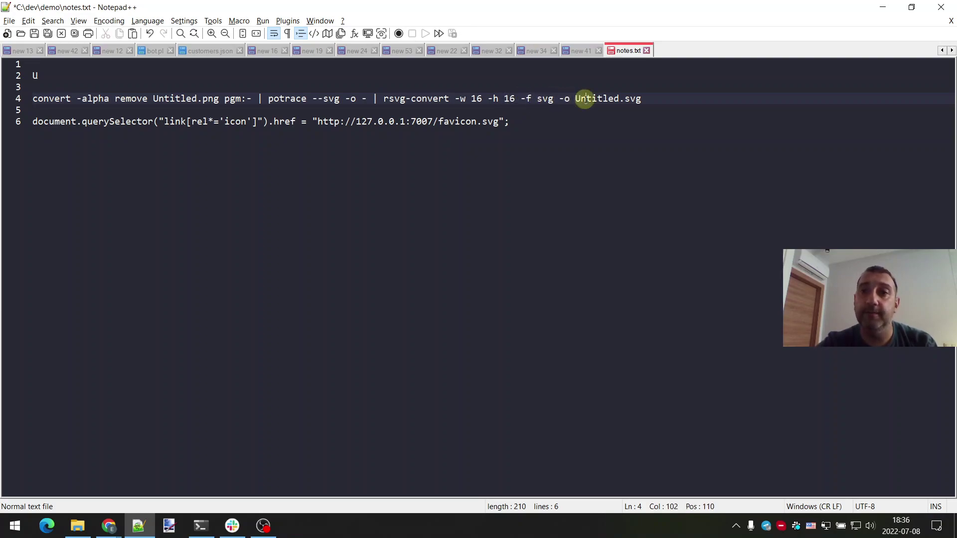
Copy the full conversion command from notes.txt and run it in the Ubuntu terminal to convert Untitled.png into a 16 x 16 Untitled.svg.
{"action": "left_click", "coordinate": [657, 99]}
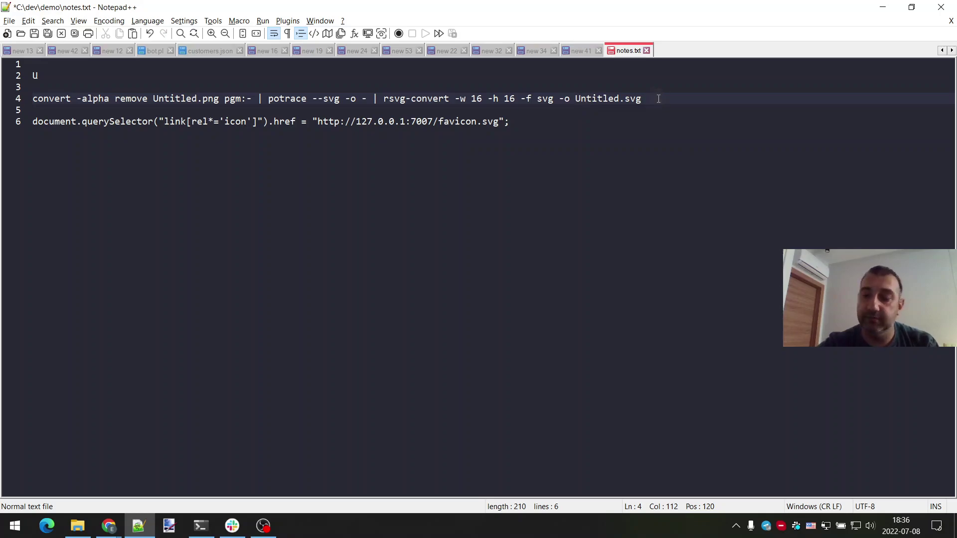
{"action": "key", "text": "shift+Home"}
{"action": "key", "text": "ctrl+c"}
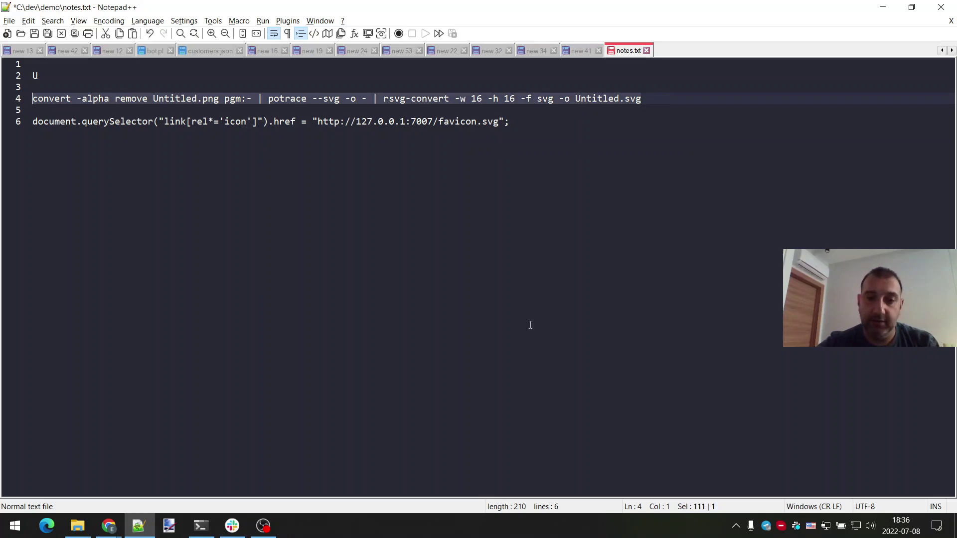
{"action": "left_click", "coordinate": [200, 525]}
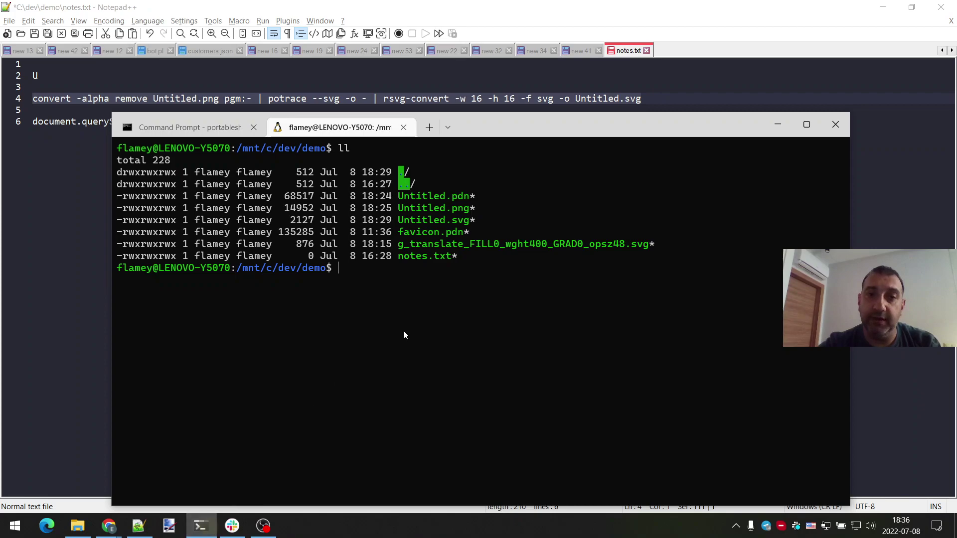
{"action": "right_click", "coordinate": [420, 326]}
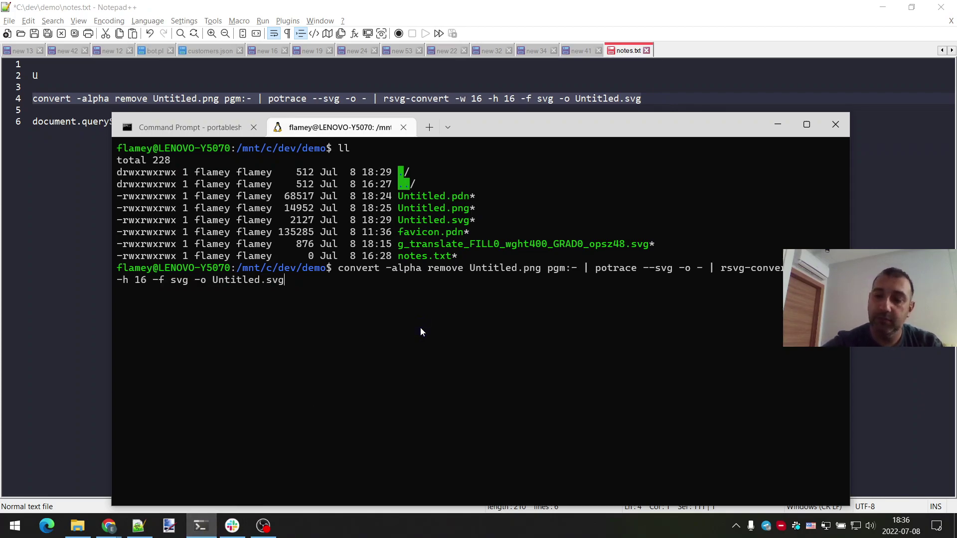
{"action": "key", "text": "Return"}
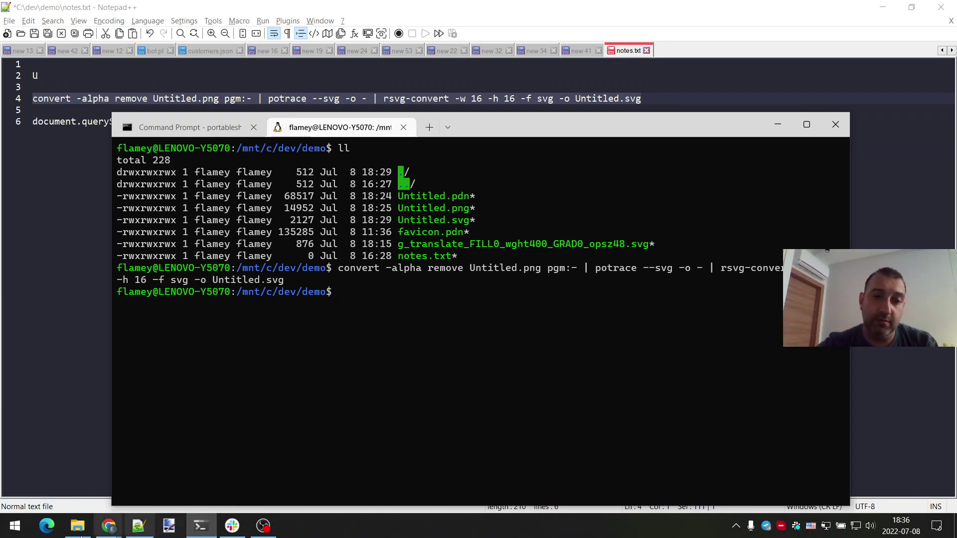
Open the regenerated Untitled.svg from the C:\dev\demo folder in Microsoft Edge.
{"action": "left_click", "coordinate": [78, 526]}
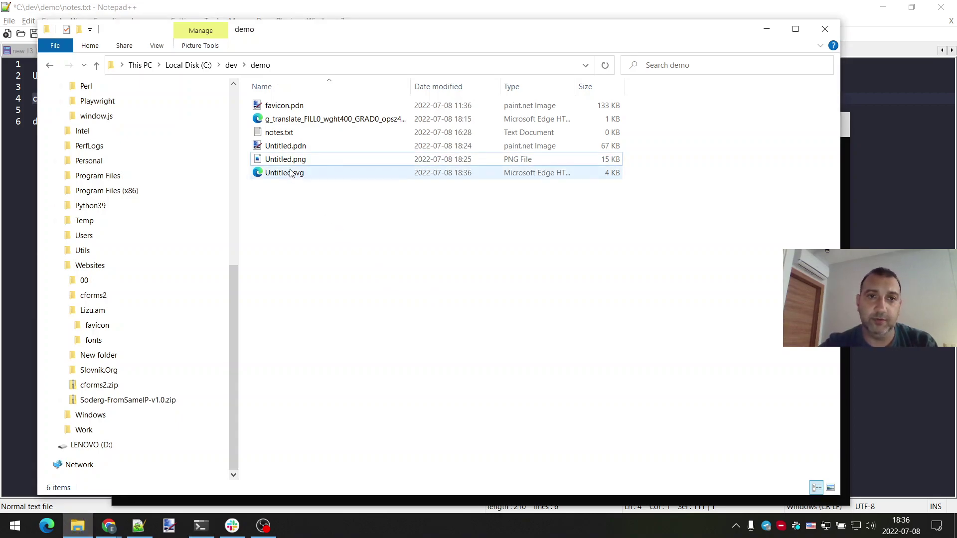
{"action": "left_click", "coordinate": [109, 526]}
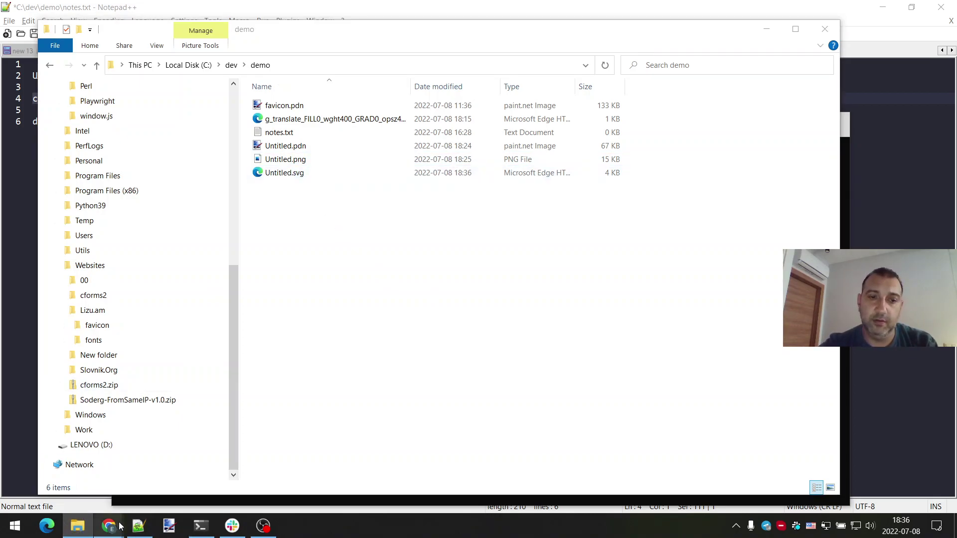
{"action": "left_click", "coordinate": [215, 474]}
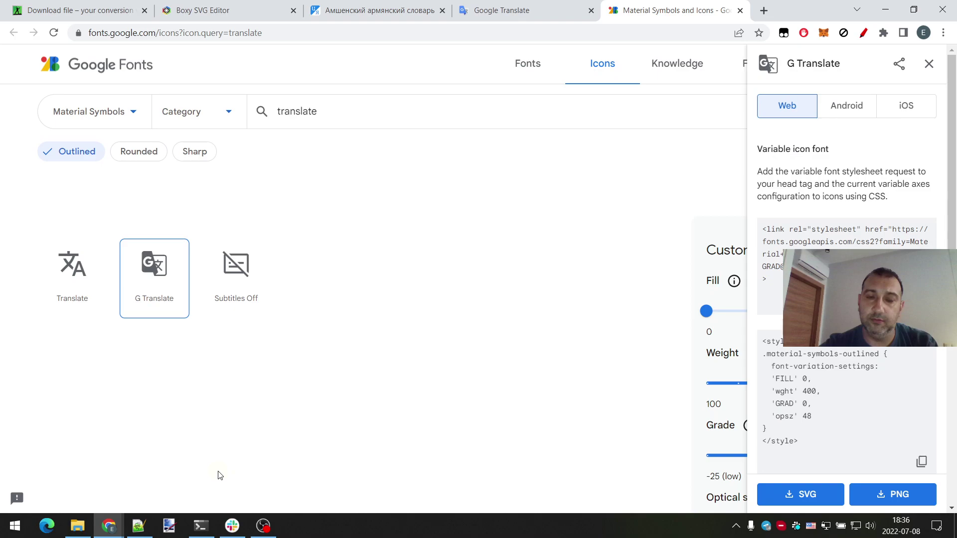
{"action": "left_click", "coordinate": [77, 525]}
{"action": "double_click", "coordinate": [268, 174]}
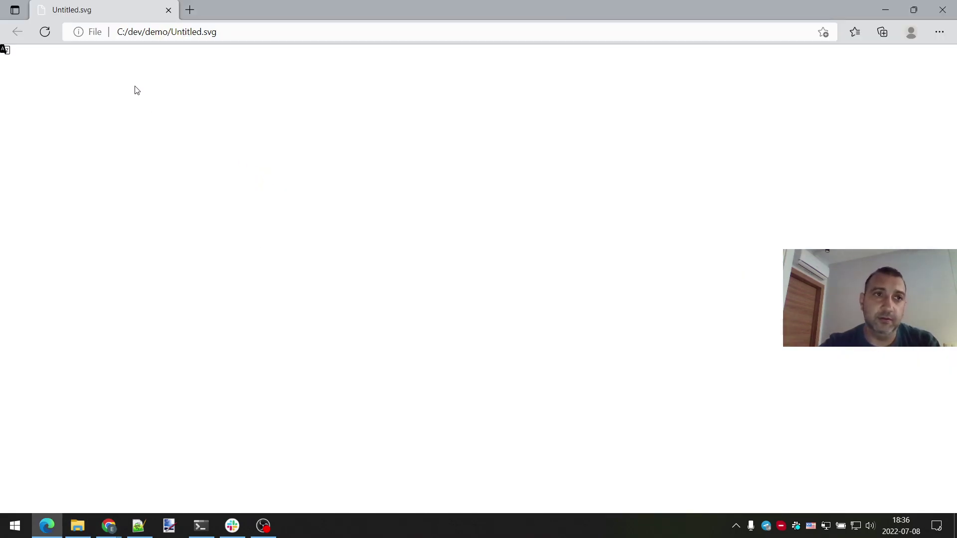
Open Untitled.svg from File Explorer in a new Chrome tab and inspect the A–Z icon both enlarged and at actual size.
{"action": "key", "text": "alt+Tab"}
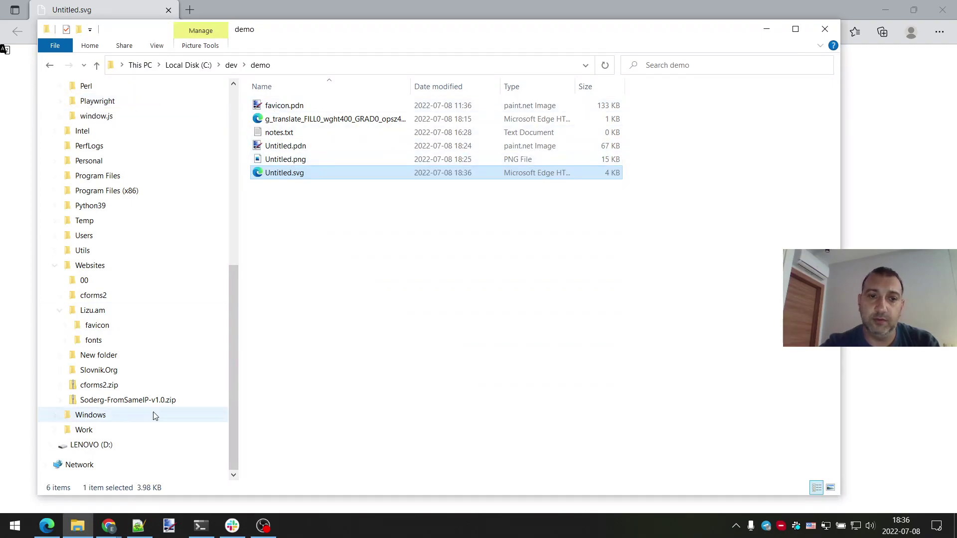
{"action": "left_click", "coordinate": [109, 526]}
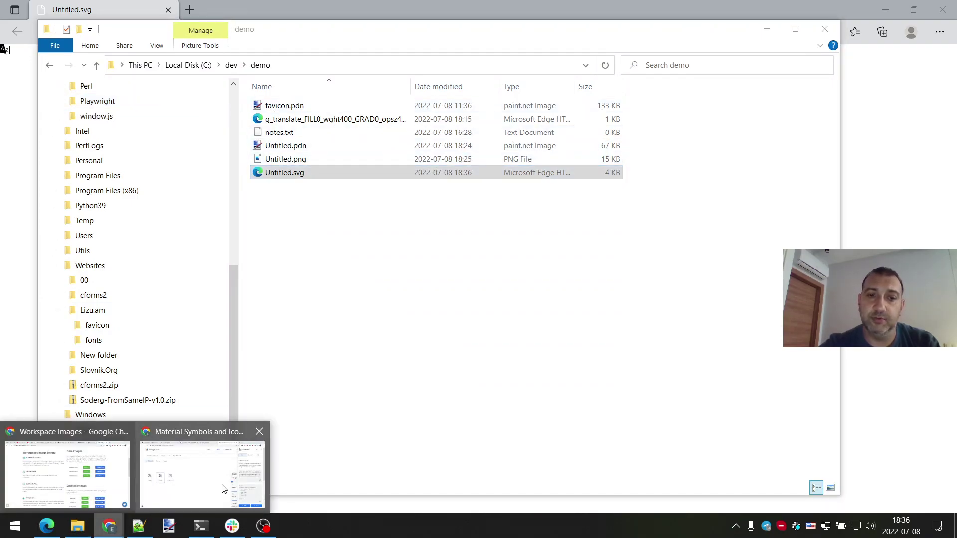
{"action": "left_click", "coordinate": [223, 488]}
{"action": "key", "text": "alt+Tab"}
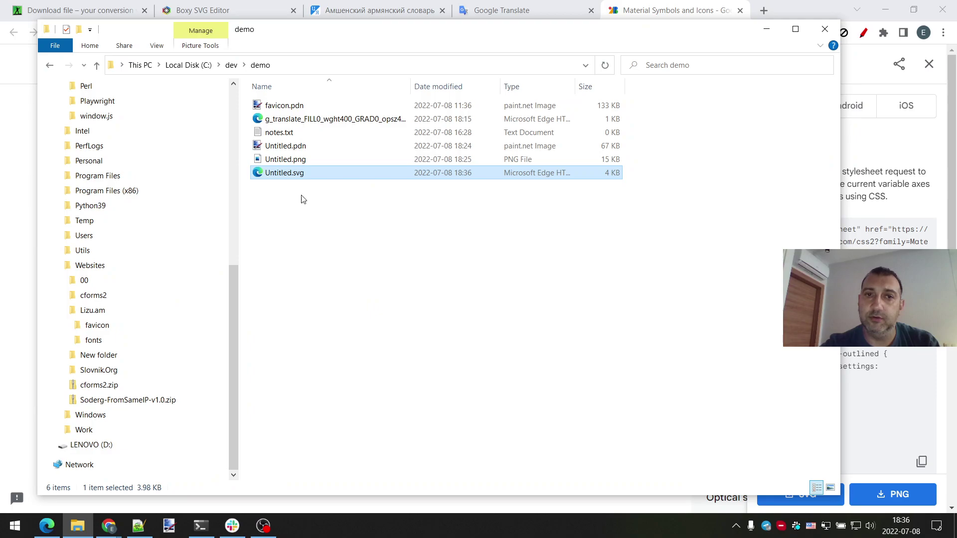
{"action": "left_click", "coordinate": [314, 173]}
{"action": "left_click_drag", "start_coordinate": [314, 172], "coordinate": [792, 16]}
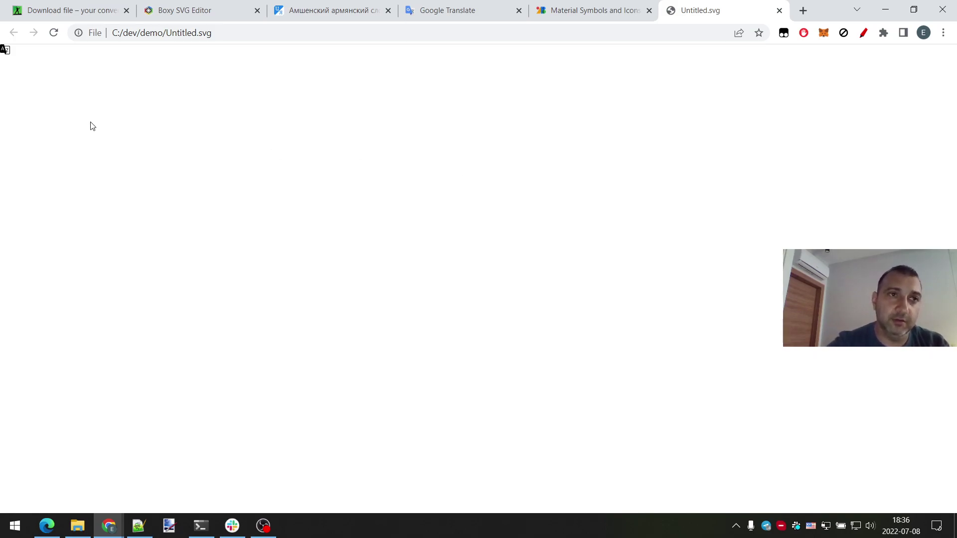
{"action": "scroll", "coordinate": [91, 125], "scroll_direction": "up", "scroll_amount": 9, "text": "ctrl"}
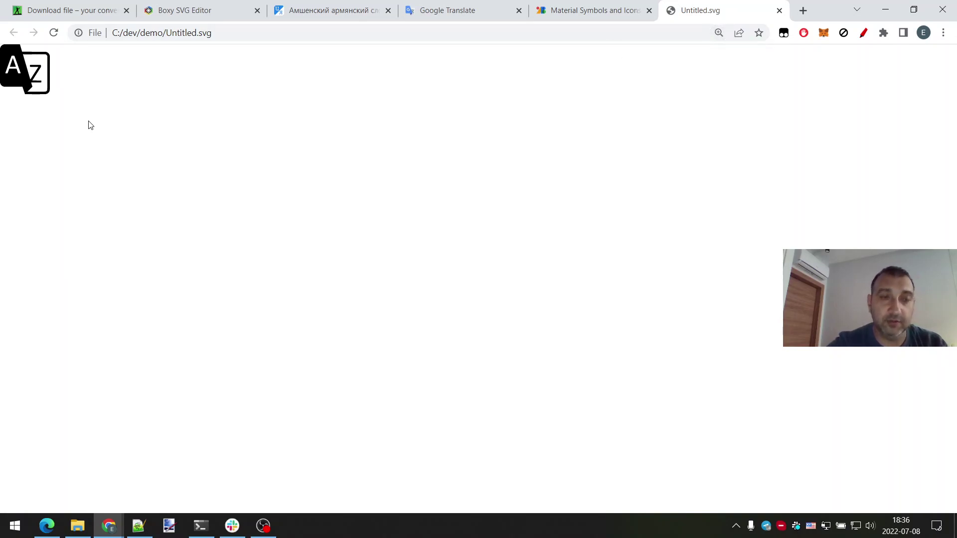
{"action": "scroll", "coordinate": [91, 125], "scroll_direction": "down", "scroll_amount": 3, "text": "ctrl"}
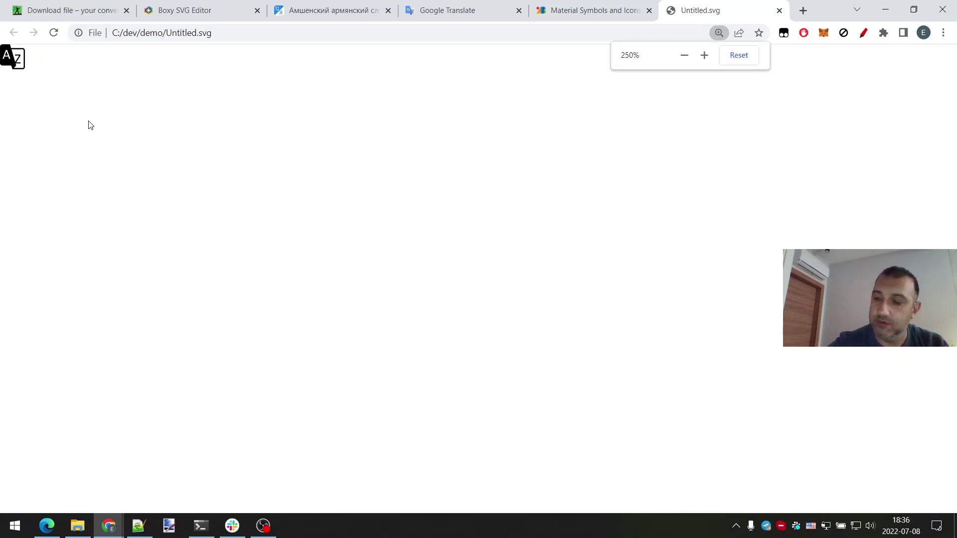
{"action": "scroll", "coordinate": [91, 125], "scroll_direction": "down", "scroll_amount": 6, "text": "ctrl"}
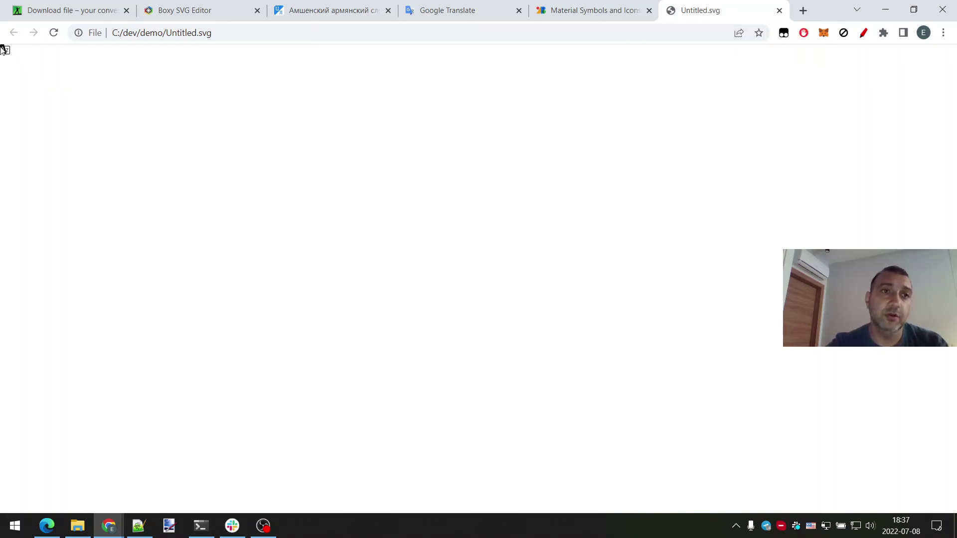
{"action": "scroll", "coordinate": [8, 57], "scroll_direction": "up", "scroll_amount": 7}
{"action": "scroll", "coordinate": [8, 57], "scroll_direction": "up", "scroll_amount": 2}
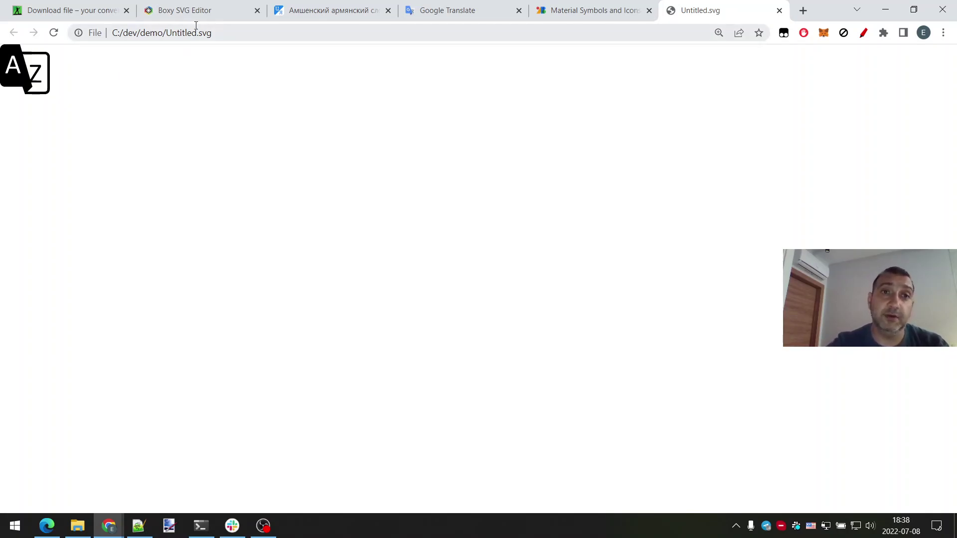
Launch the Boxy SVG web editor and open Untitled.svg from the C:\dev\demo folder on disk.
{"action": "left_click", "coordinate": [204, 11]}
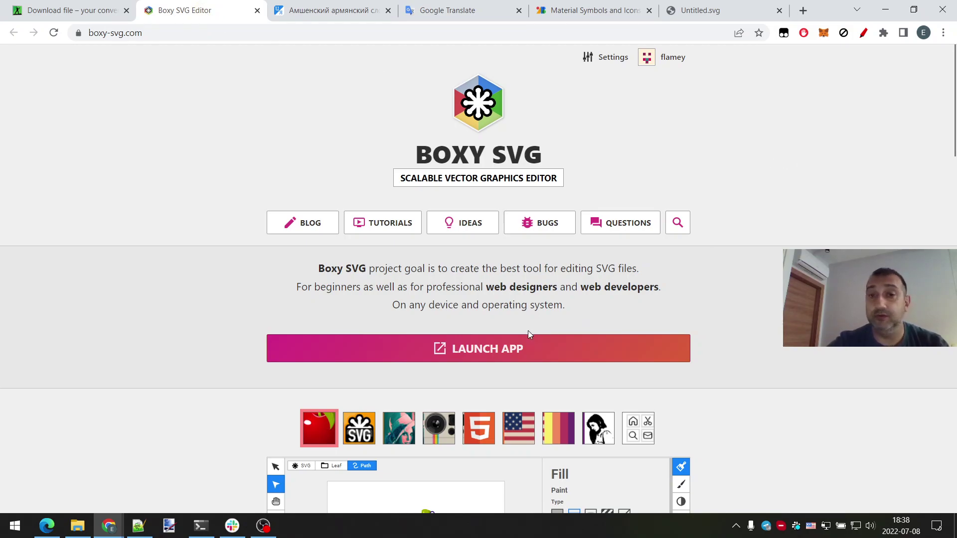
{"action": "left_click", "coordinate": [472, 351]}
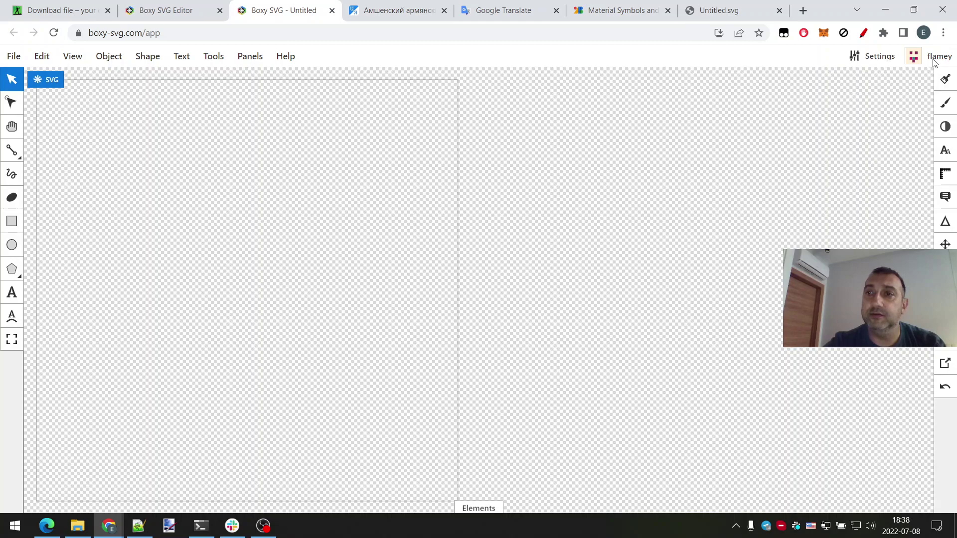
{"action": "left_click", "coordinate": [14, 60]}
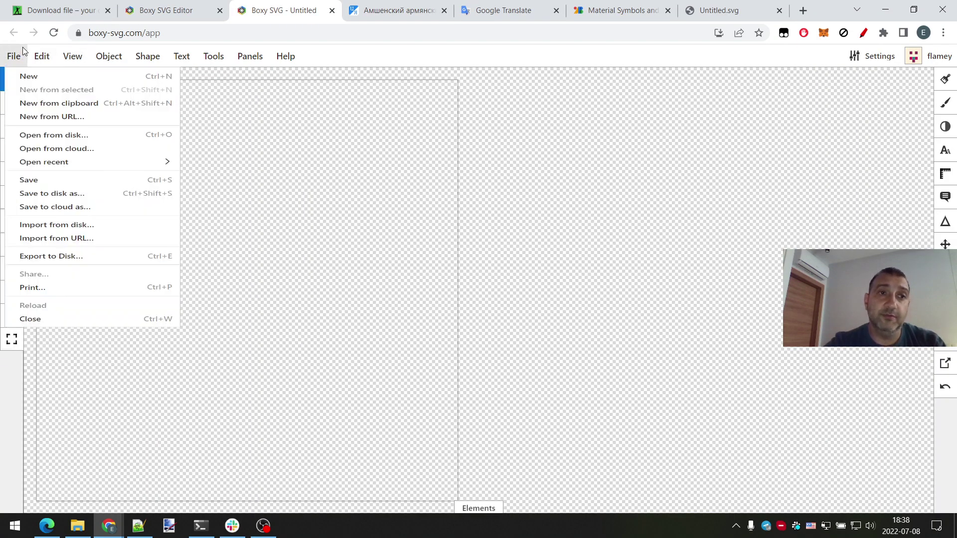
{"action": "left_click", "coordinate": [23, 154]}
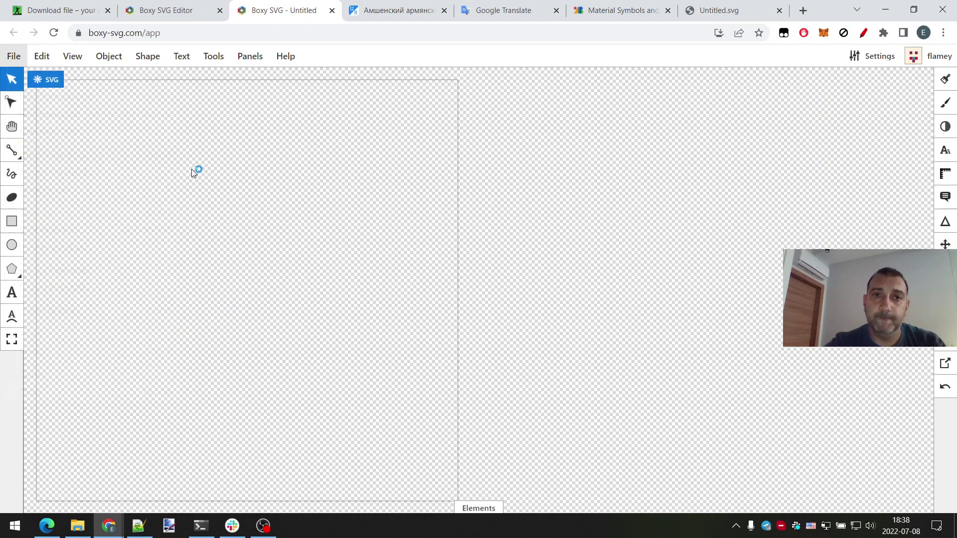
{"action": "scroll", "coordinate": [99, 132], "scroll_direction": "up", "scroll_amount": 6}
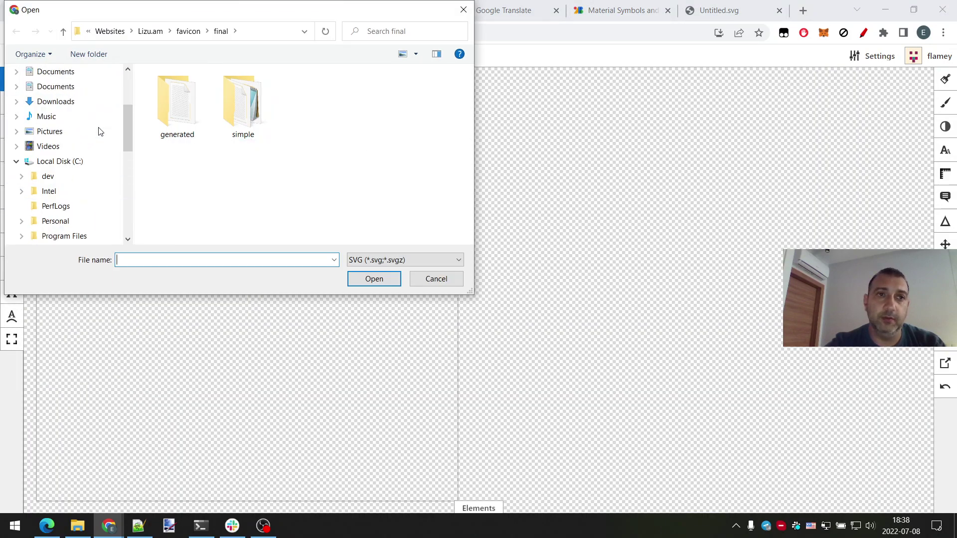
{"action": "scroll", "coordinate": [91, 141], "scroll_direction": "down", "scroll_amount": 3}
{"action": "left_click", "coordinate": [78, 148]}
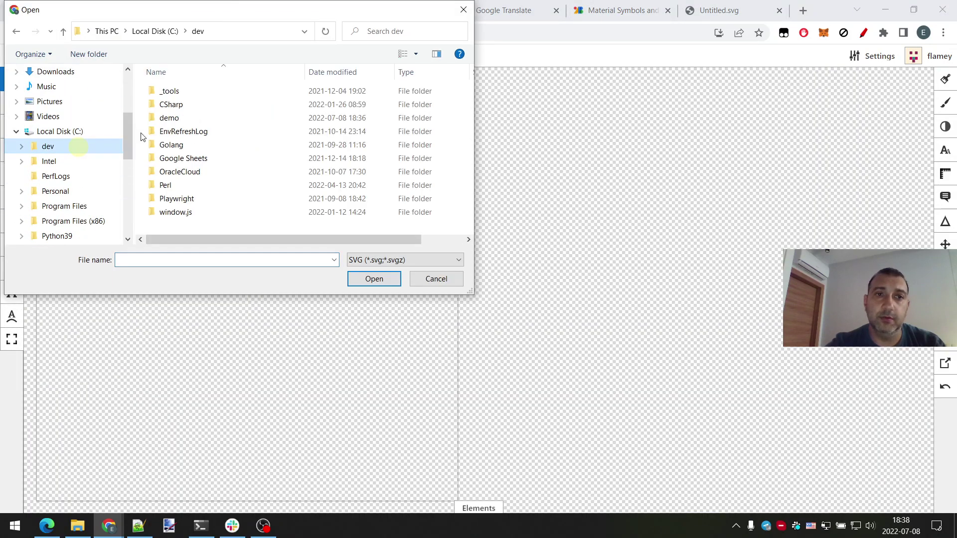
{"action": "double_click", "coordinate": [169, 118]}
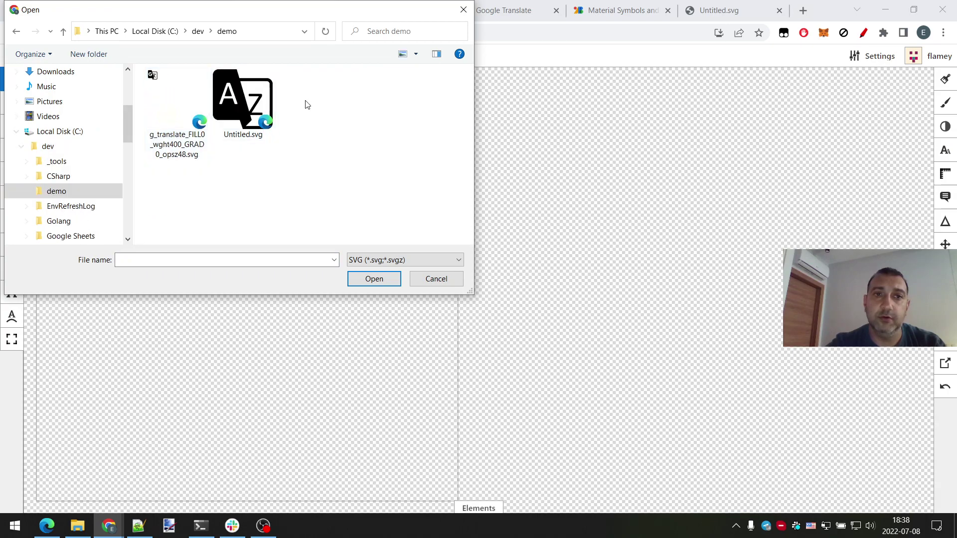
{"action": "double_click", "coordinate": [238, 99]}
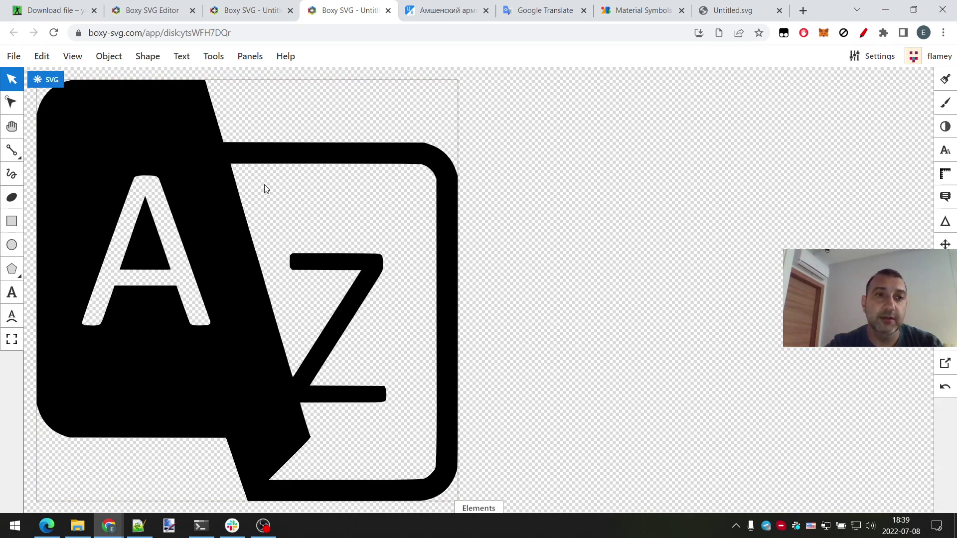
{"action": "left_click", "coordinate": [14, 154]}
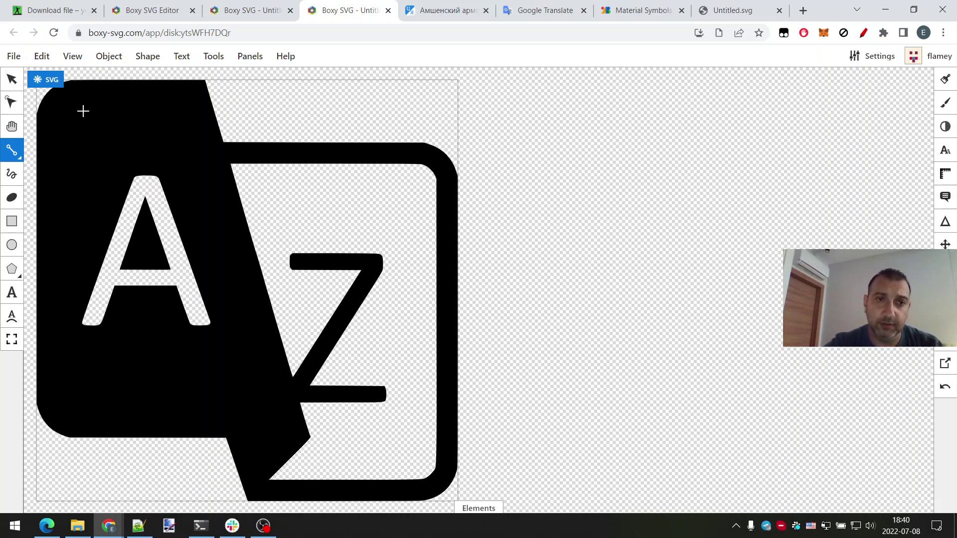
{"action": "left_click_drag", "start_coordinate": [254, 108], "coordinate": [413, 103]}
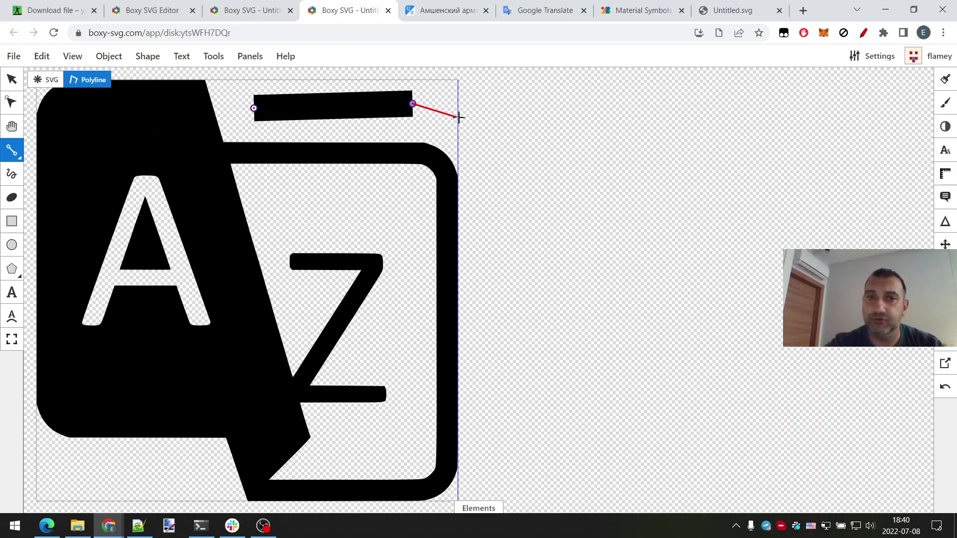
{"action": "key", "text": "Escape"}
{"action": "key", "text": "ctrl+z"}
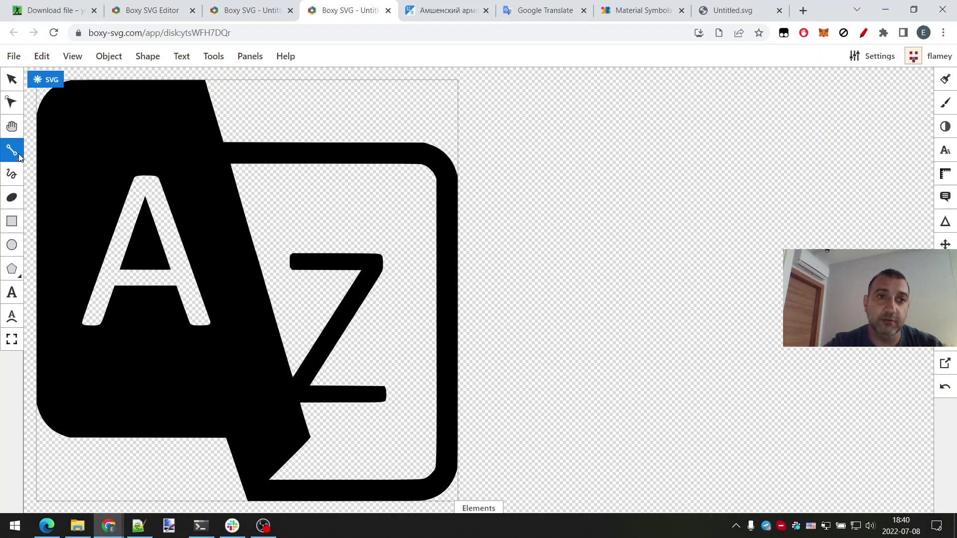
Draw a closed eight-point polygon over the A–Z icon, following its outer outline just inside the black edges.
{"action": "left_click_drag", "start_coordinate": [54, 100], "coordinate": [194, 98]}
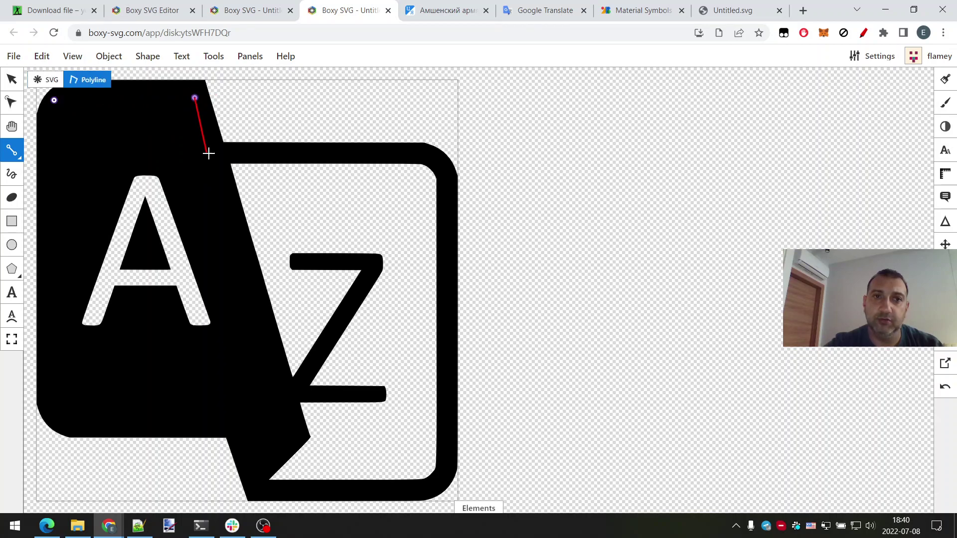
{"action": "left_click", "coordinate": [209, 153]}
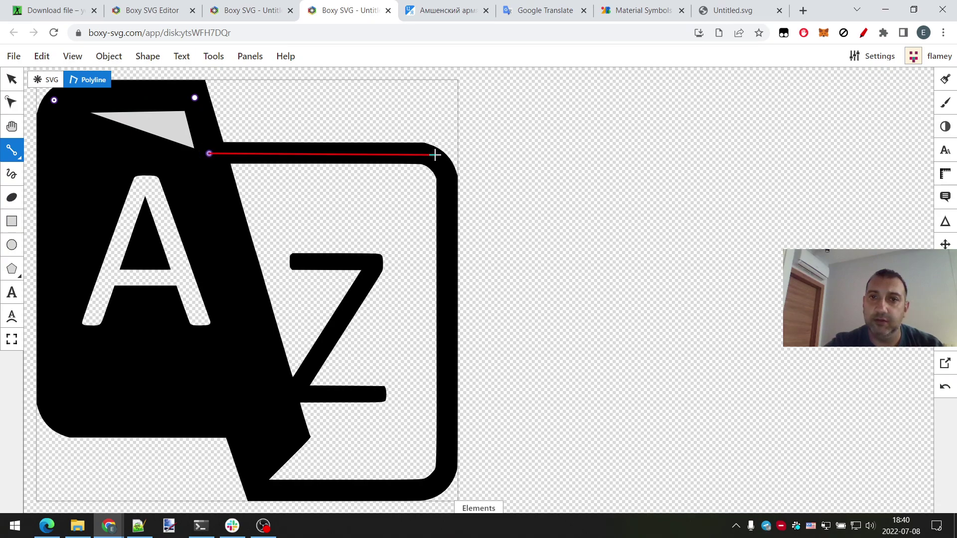
{"action": "double_click", "coordinate": [434, 155]}
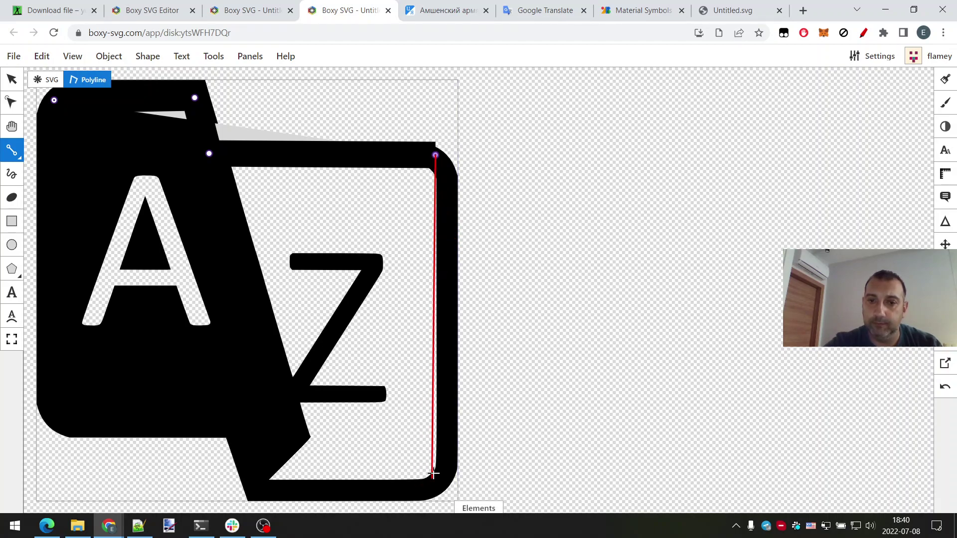
{"action": "left_click", "coordinate": [440, 482]}
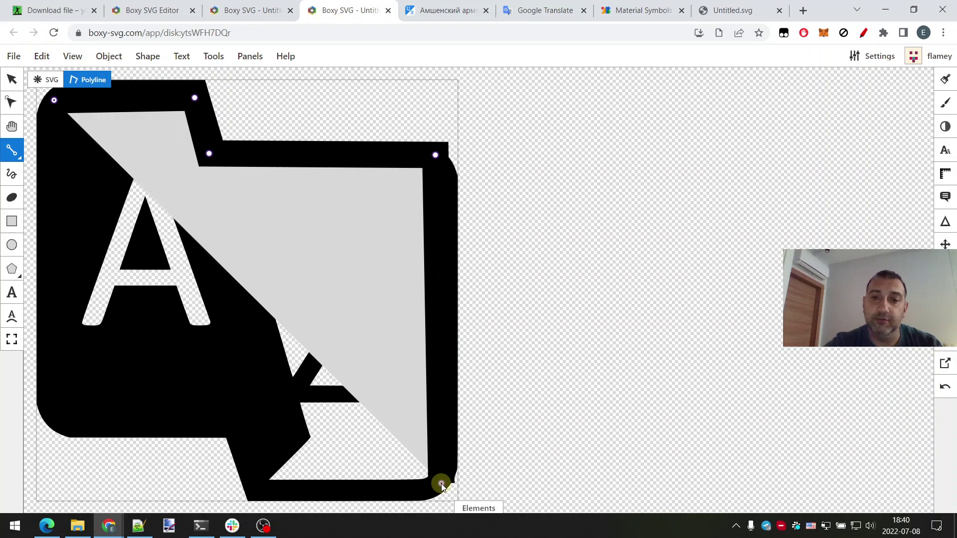
{"action": "left_click", "coordinate": [254, 490]}
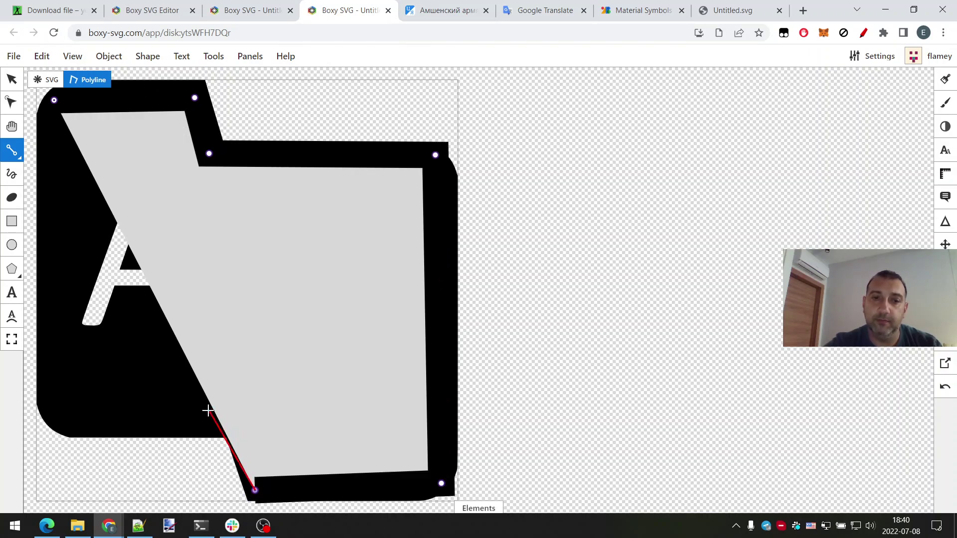
{"action": "left_click", "coordinate": [226, 414]}
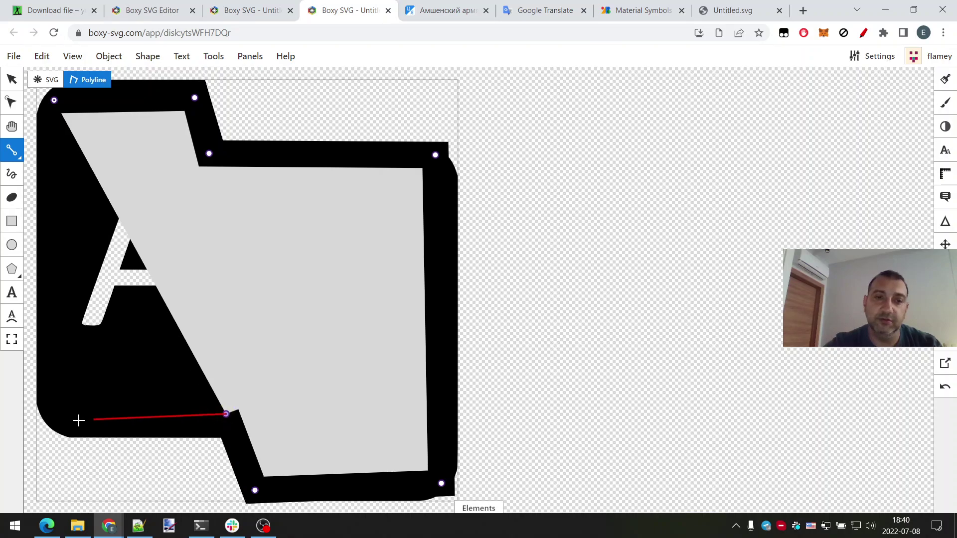
{"action": "left_click", "coordinate": [51, 420]}
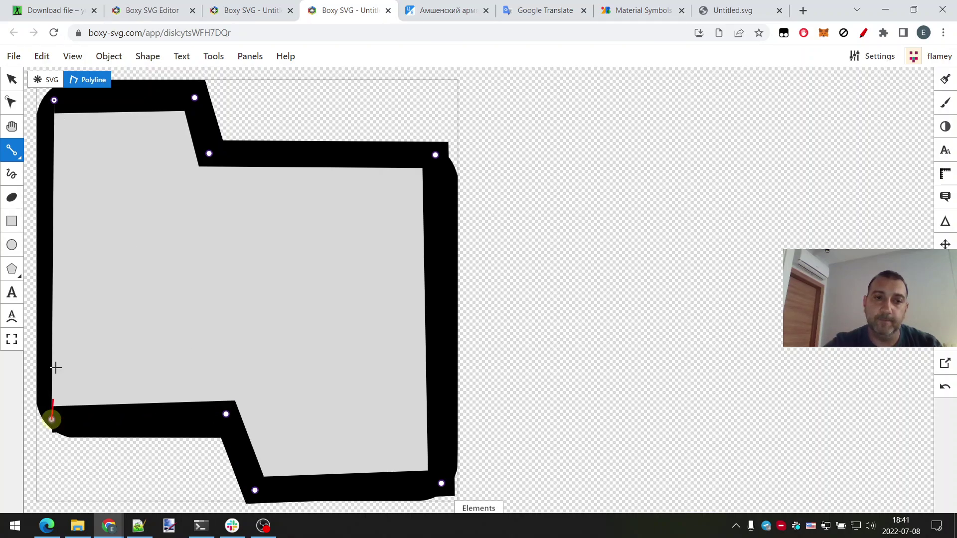
{"action": "left_click", "coordinate": [54, 100]}
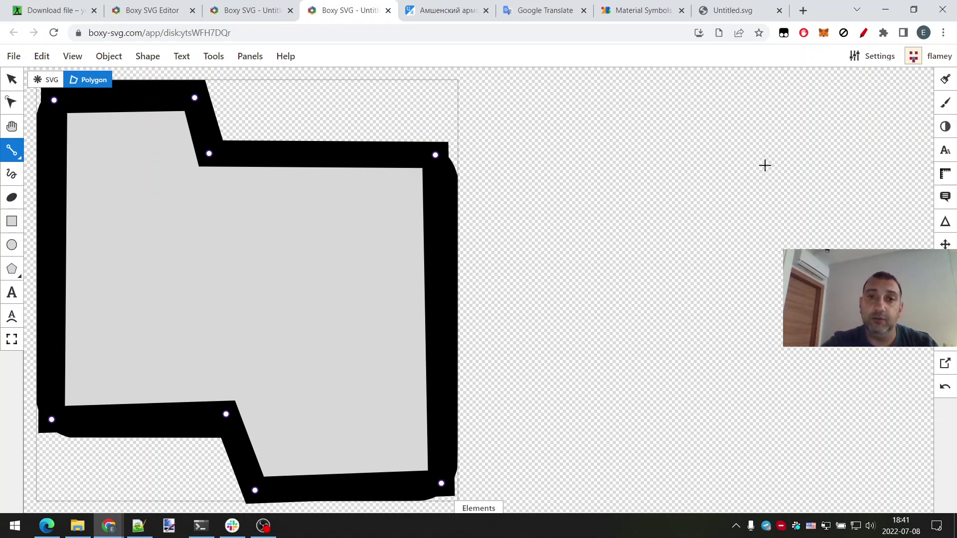
Reduce the polygon's stroke width to the minimum and set its fill colour to white, #ffffff.
{"action": "left_click", "coordinate": [948, 103]}
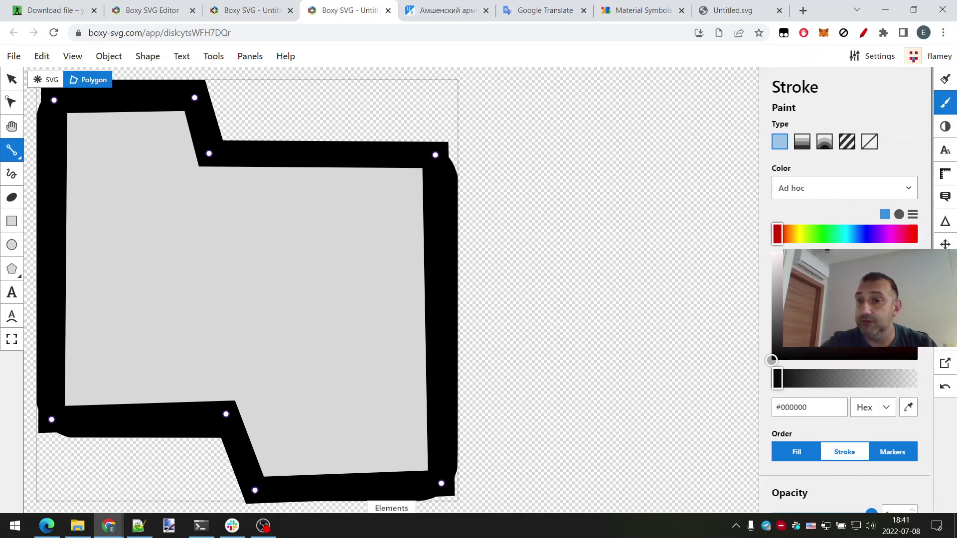
{"action": "scroll", "coordinate": [797, 347], "scroll_direction": "down", "scroll_amount": 5}
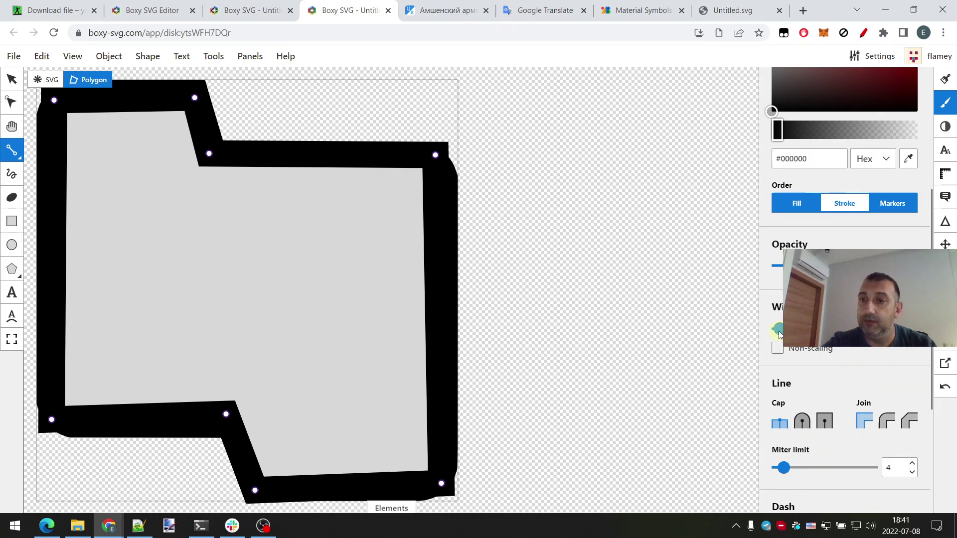
{"action": "left_click_drag", "start_coordinate": [778, 328], "coordinate": [711, 335]}
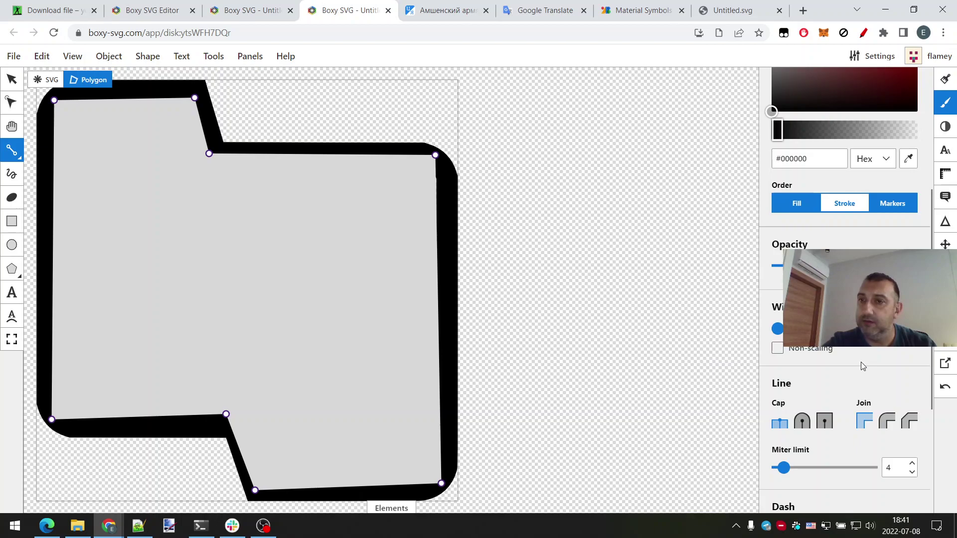
{"action": "scroll", "coordinate": [858, 364], "scroll_direction": "up", "scroll_amount": 5}
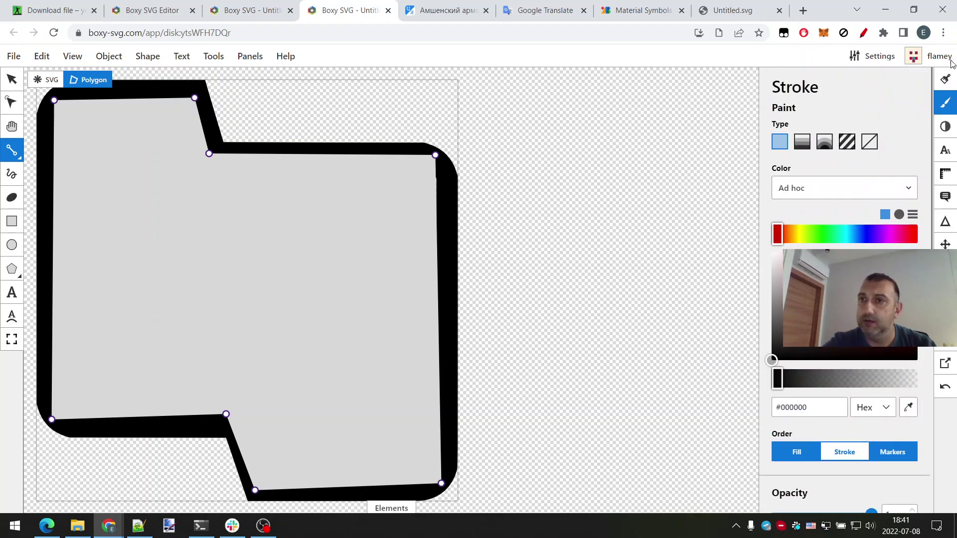
{"action": "left_click", "coordinate": [944, 78]}
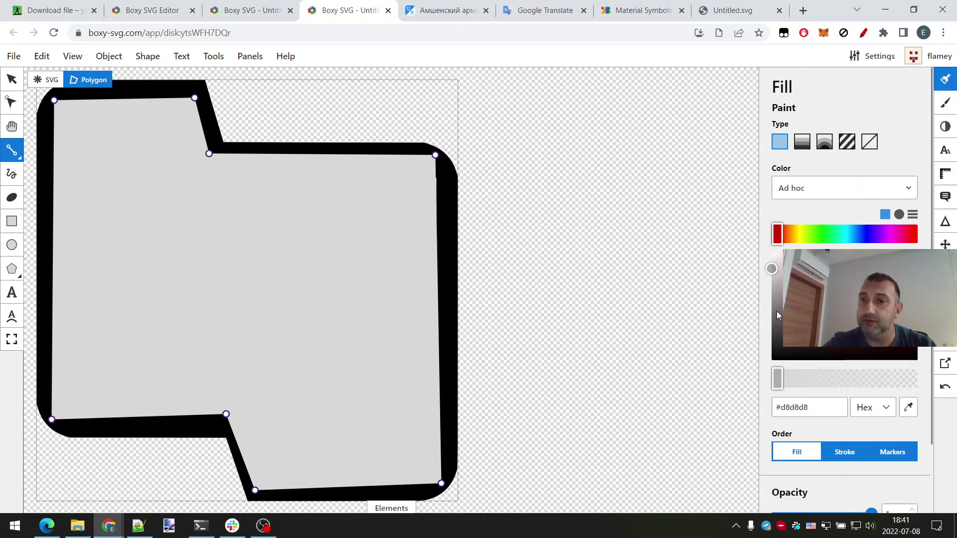
{"action": "left_click_drag", "start_coordinate": [773, 267], "coordinate": [771, 249]}
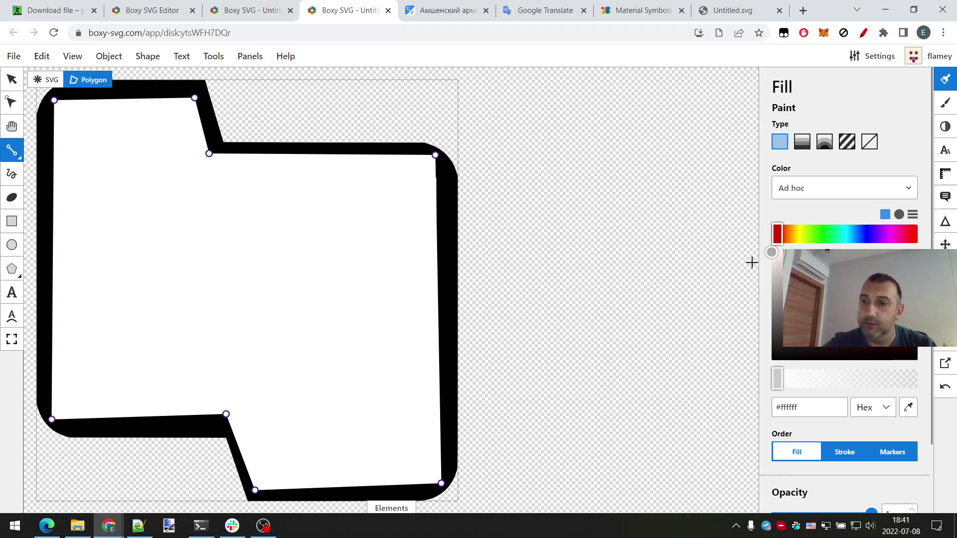
Adjust the white polygon's corner points so its edges sit closer to the icon's outer outline while staying inside it.
{"action": "left_click", "coordinate": [10, 107]}
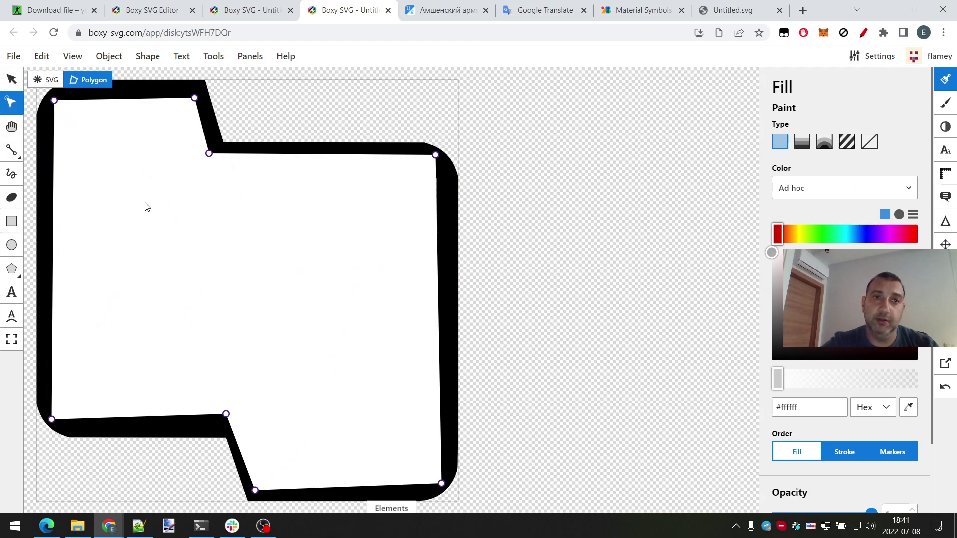
{"action": "left_click_drag", "start_coordinate": [54, 101], "coordinate": [55, 94]}
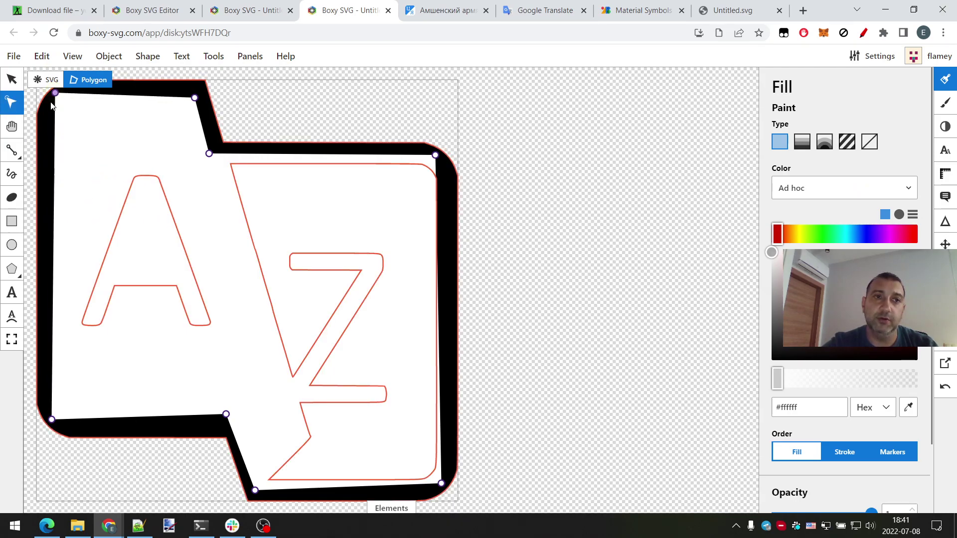
{"action": "left_click_drag", "start_coordinate": [55, 95], "coordinate": [50, 95]}
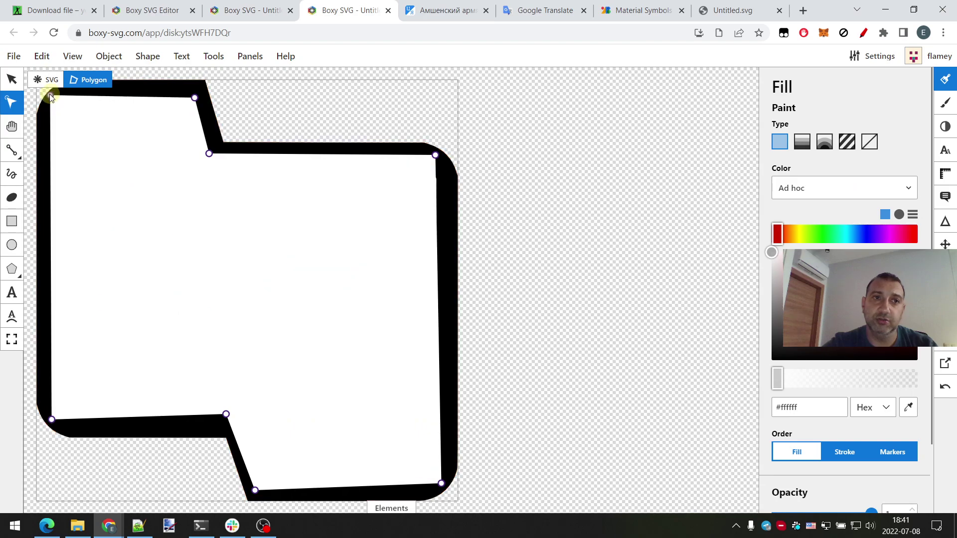
{"action": "left_click_drag", "start_coordinate": [199, 94], "coordinate": [201, 89]}
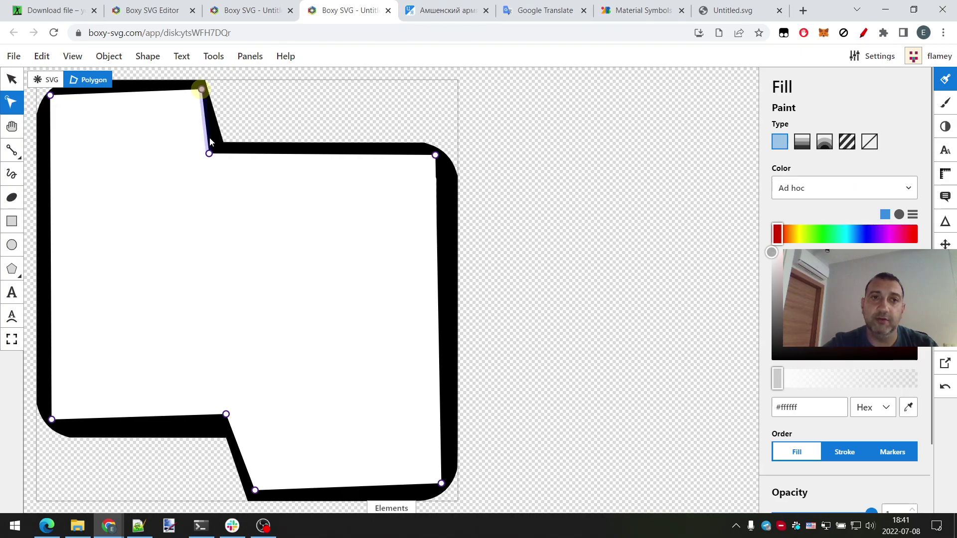
{"action": "left_click_drag", "start_coordinate": [209, 153], "coordinate": [220, 149]}
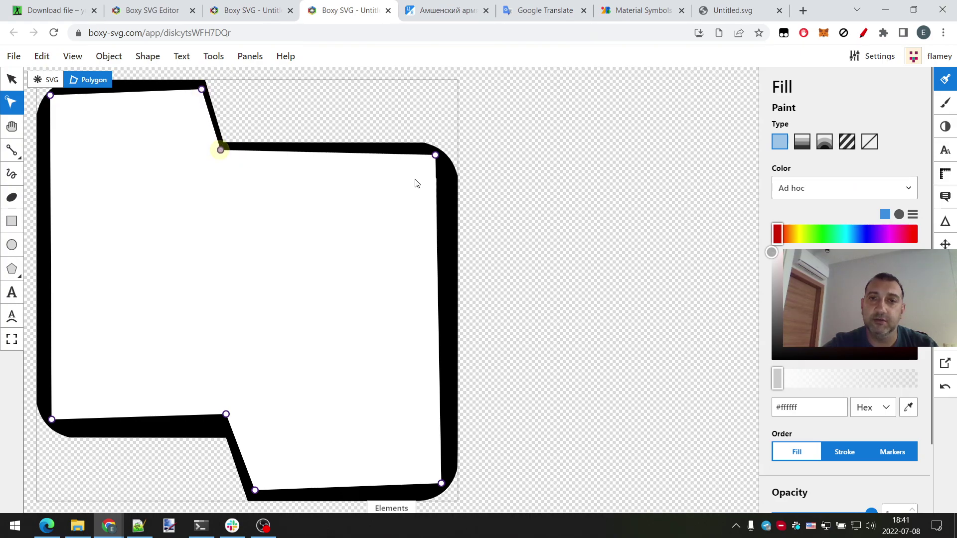
{"action": "left_click", "coordinate": [435, 155]}
{"action": "left_click_drag", "start_coordinate": [436, 157], "coordinate": [442, 157]}
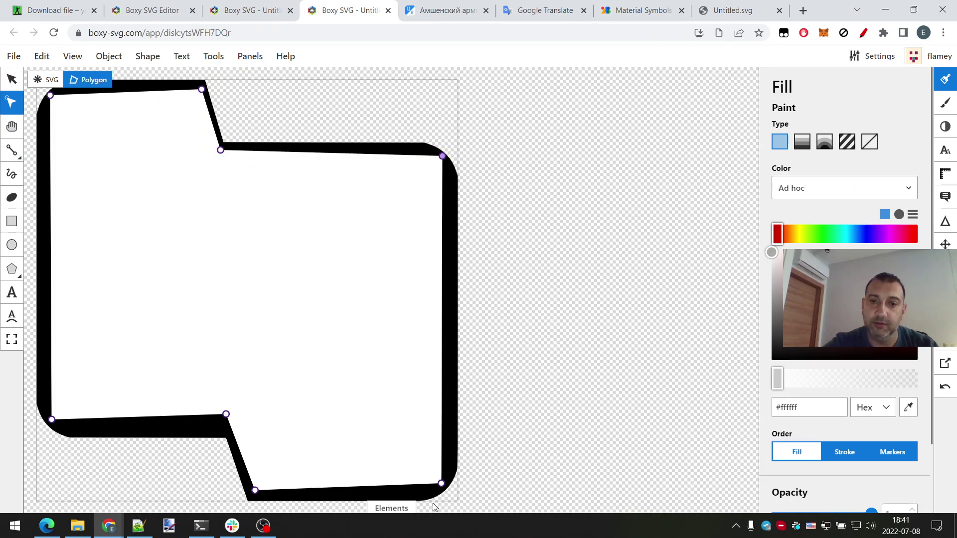
{"action": "left_click", "coordinate": [441, 484]}
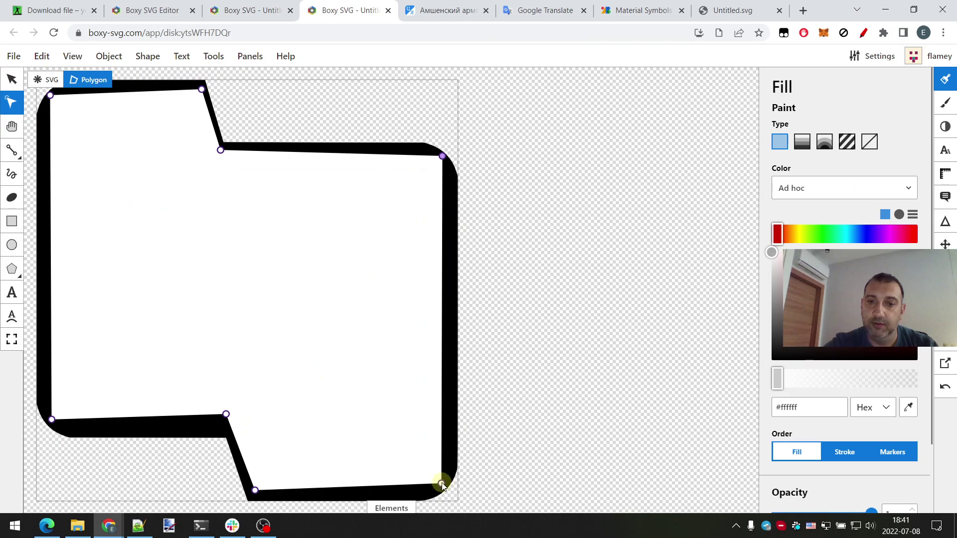
{"action": "left_click_drag", "start_coordinate": [442, 484], "coordinate": [437, 487]}
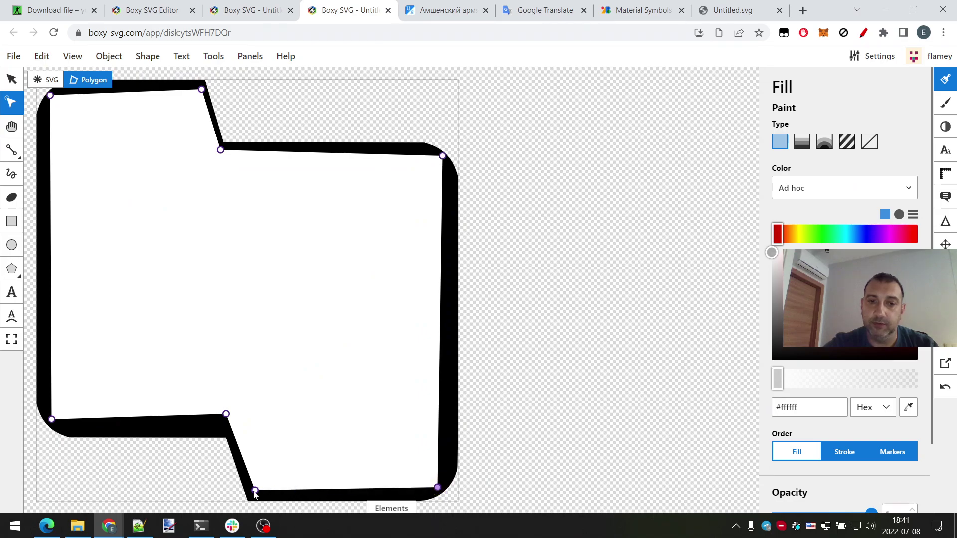
{"action": "left_click_drag", "start_coordinate": [254, 492], "coordinate": [251, 492]}
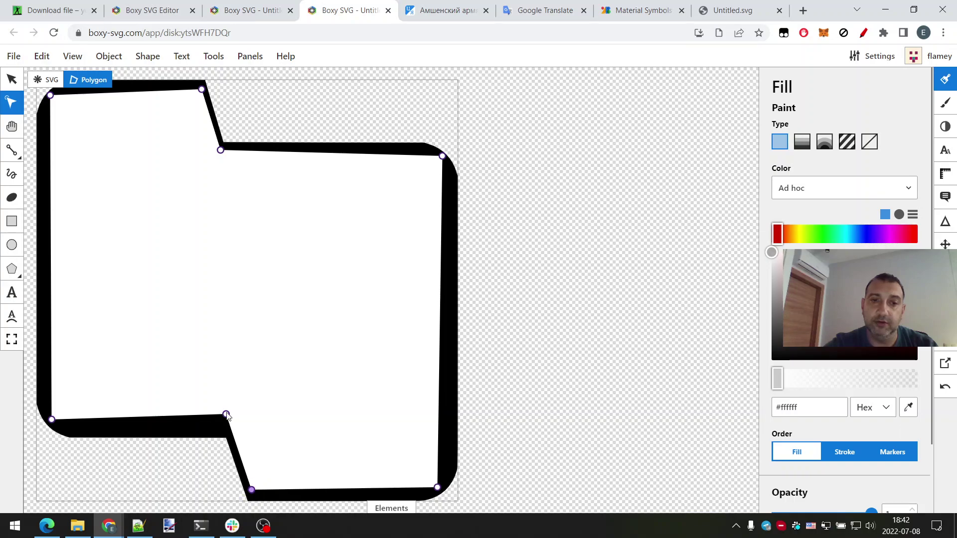
{"action": "left_click_drag", "start_coordinate": [226, 414], "coordinate": [227, 421]}
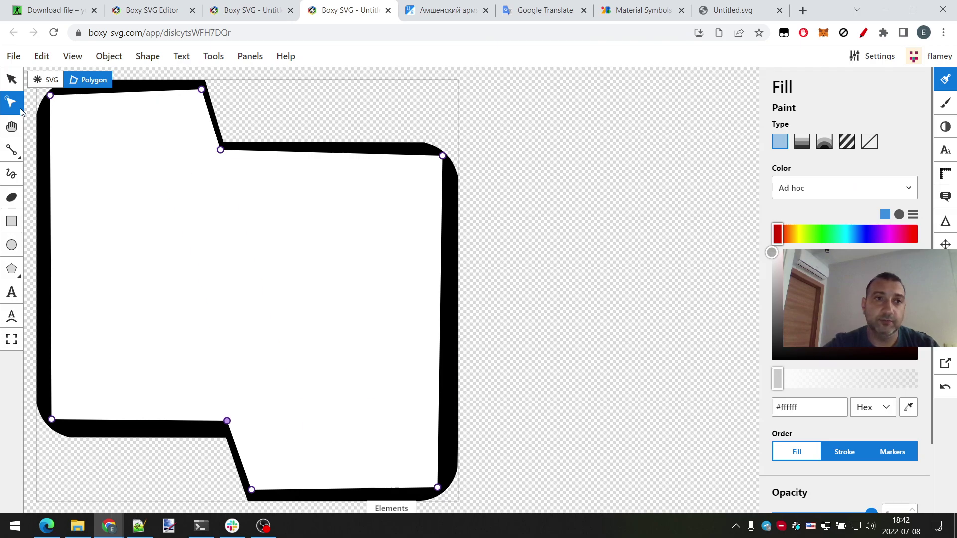
Select the white polygon and lower it to the back, behind the A–Z icon.
{"action": "left_click", "coordinate": [11, 80]}
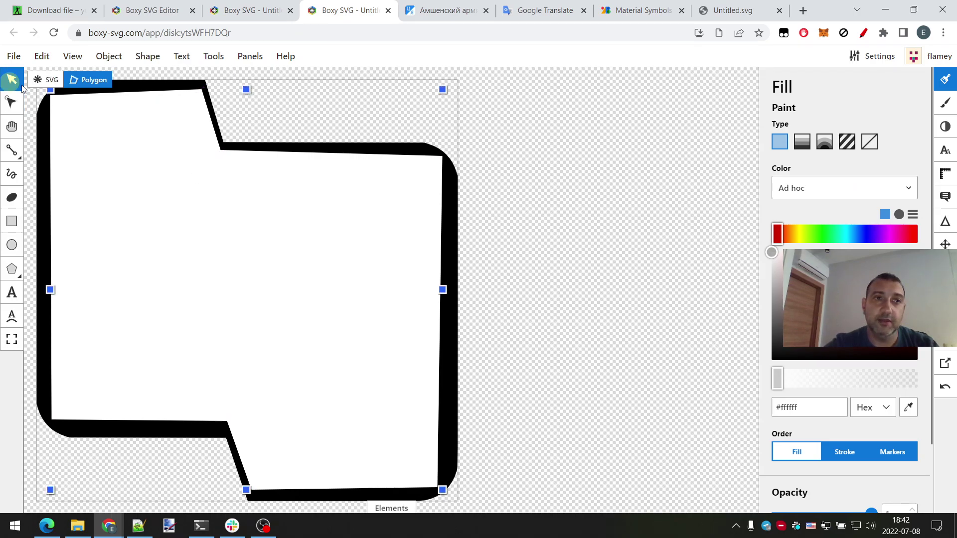
{"action": "left_click", "coordinate": [154, 151]}
{"action": "left_click", "coordinate": [109, 55]}
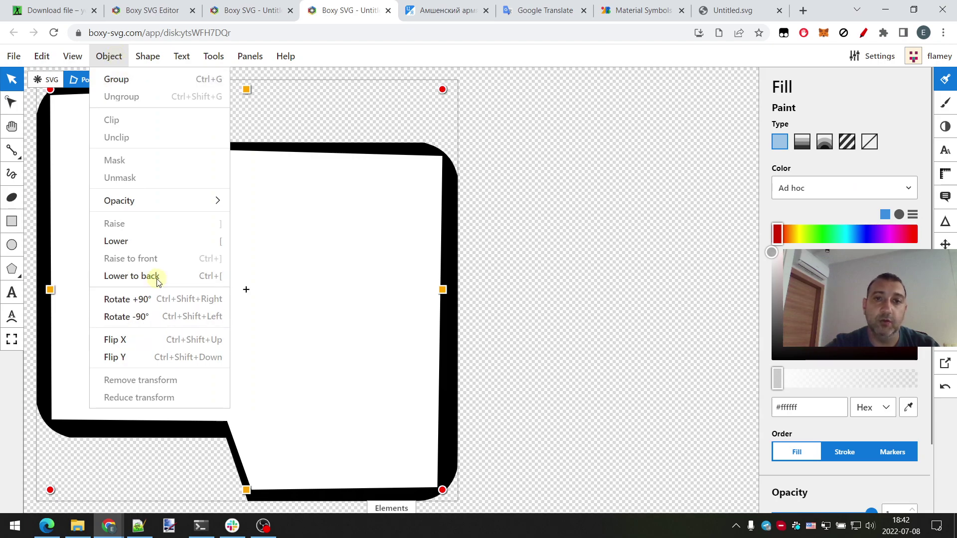
{"action": "left_click", "coordinate": [151, 276]}
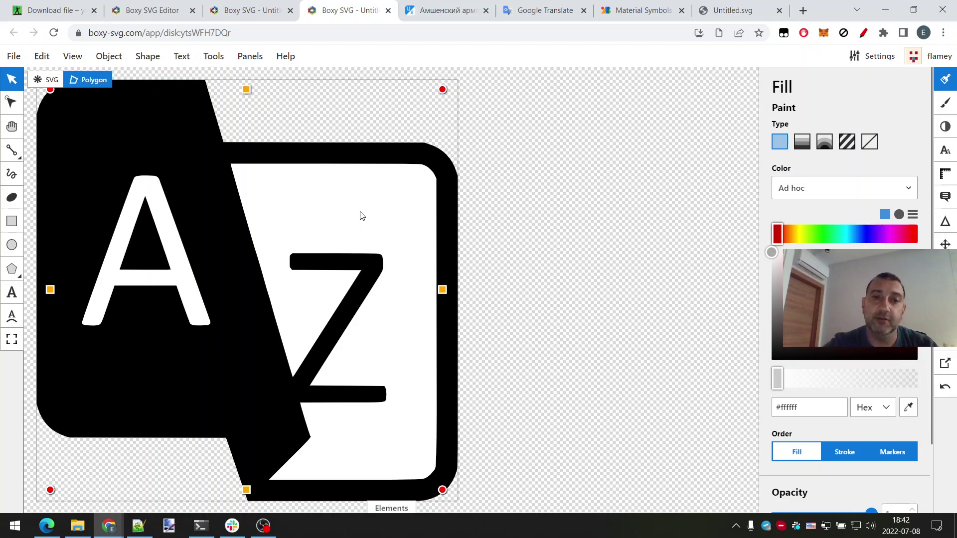
Select the black A–Z icon group and change its fill colour to blue, #4141cf.
{"action": "left_click", "coordinate": [176, 162]}
{"action": "left_click", "coordinate": [2, 99]}
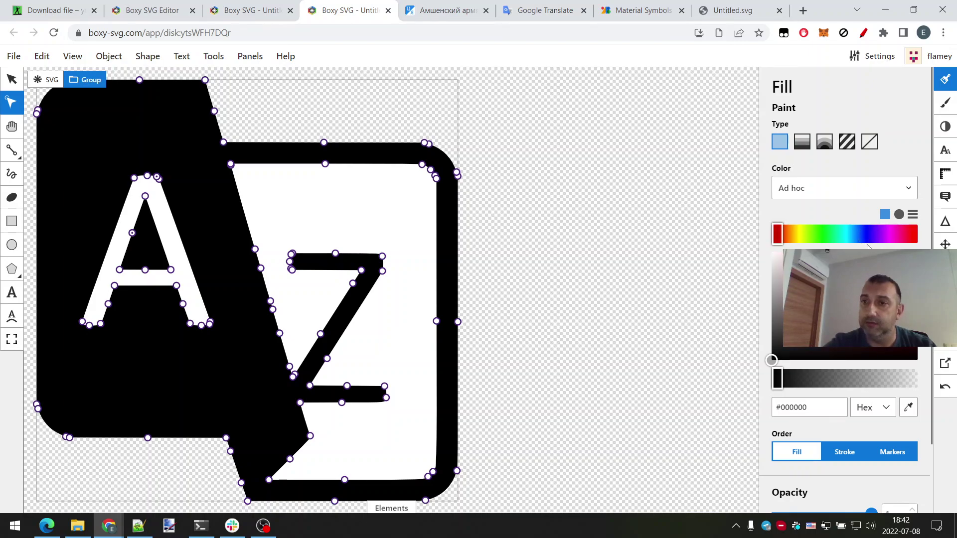
{"action": "left_click_drag", "start_coordinate": [867, 233], "coordinate": [867, 233]}
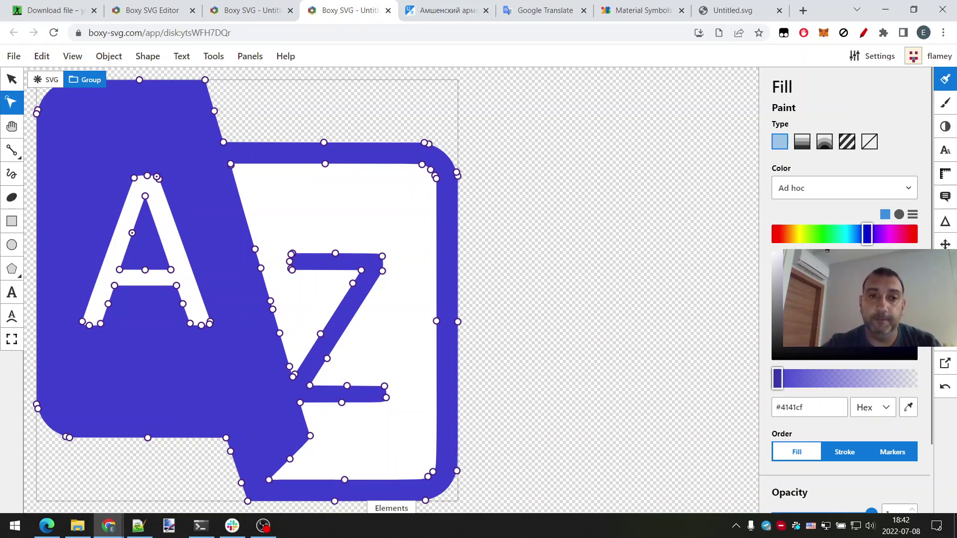
Save the drawing to disk as Untitled1.svg in the C:\dev\demo folder.
{"action": "left_click", "coordinate": [15, 56]}
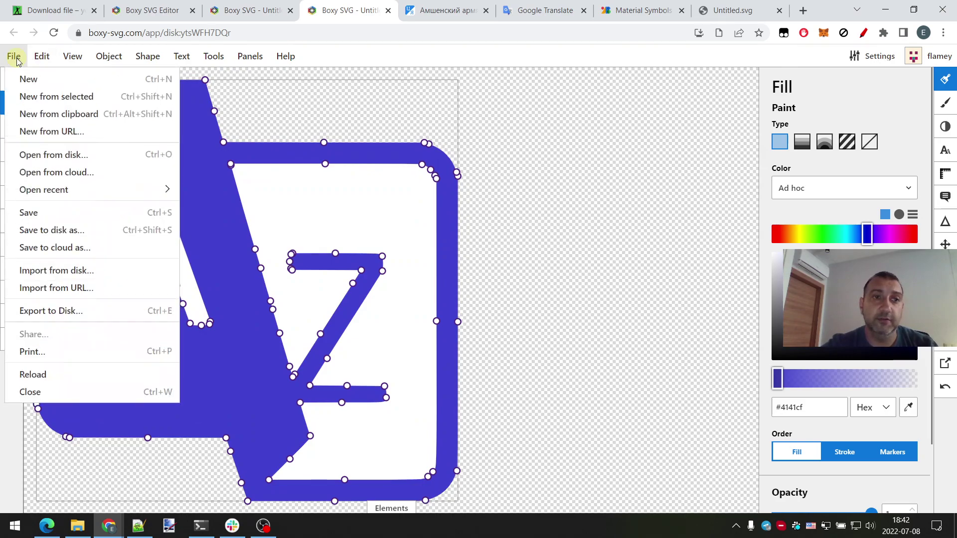
{"action": "left_click", "coordinate": [83, 236]}
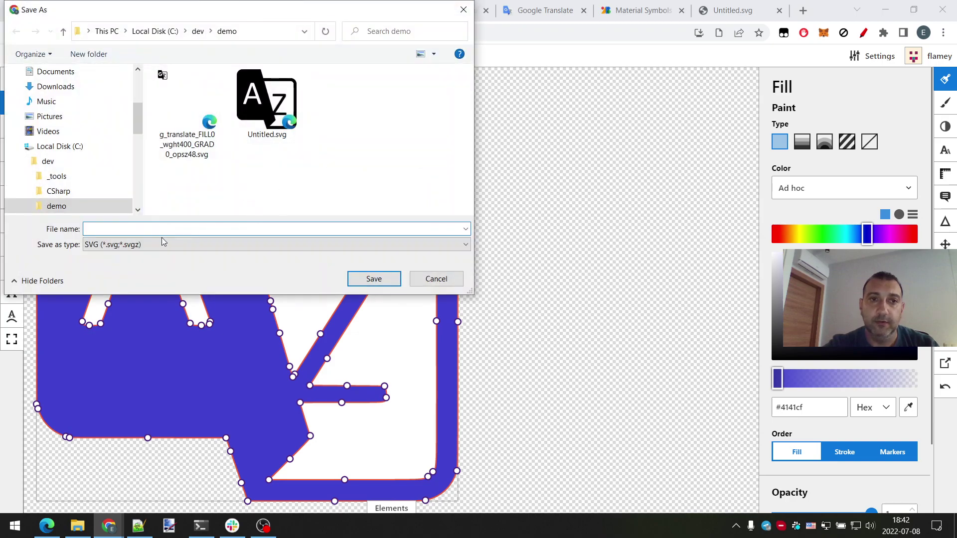
{"action": "left_click", "coordinate": [274, 124]}
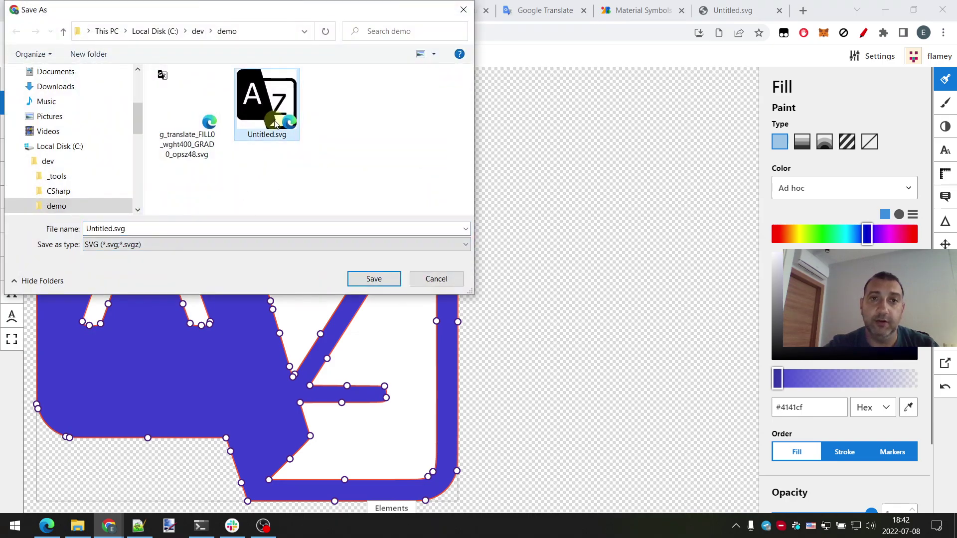
{"action": "double_click", "coordinate": [120, 228]}
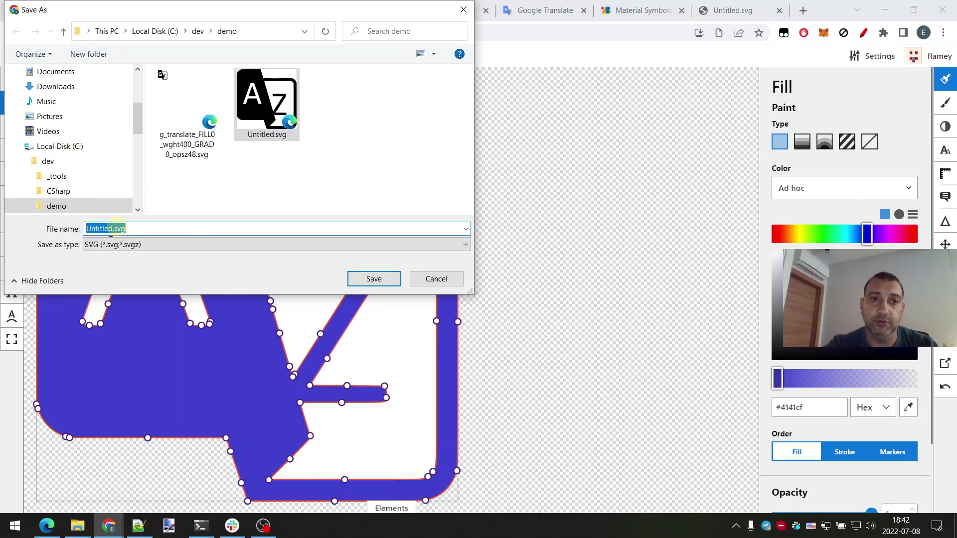
{"action": "left_click", "coordinate": [115, 228]}
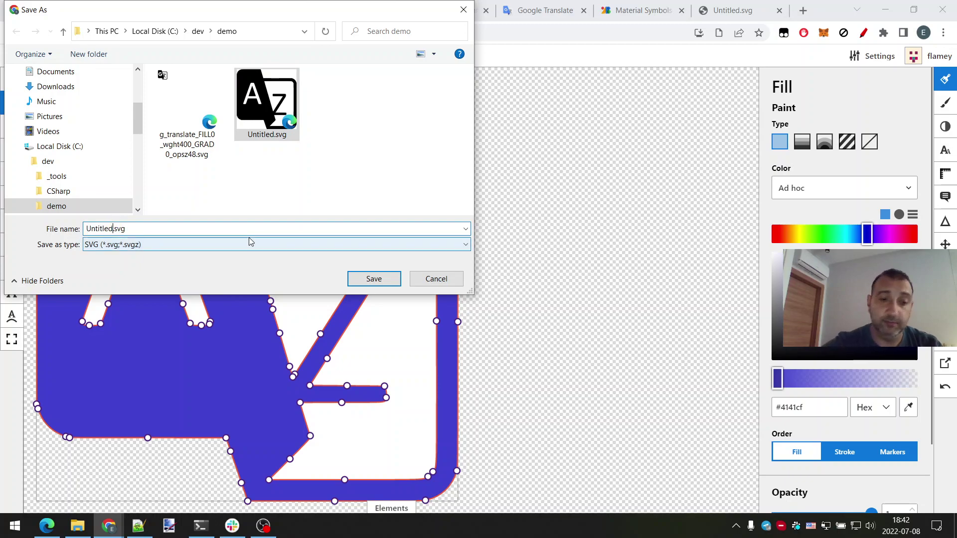
{"action": "type", "text": "1"}
{"action": "left_click", "coordinate": [366, 279]}
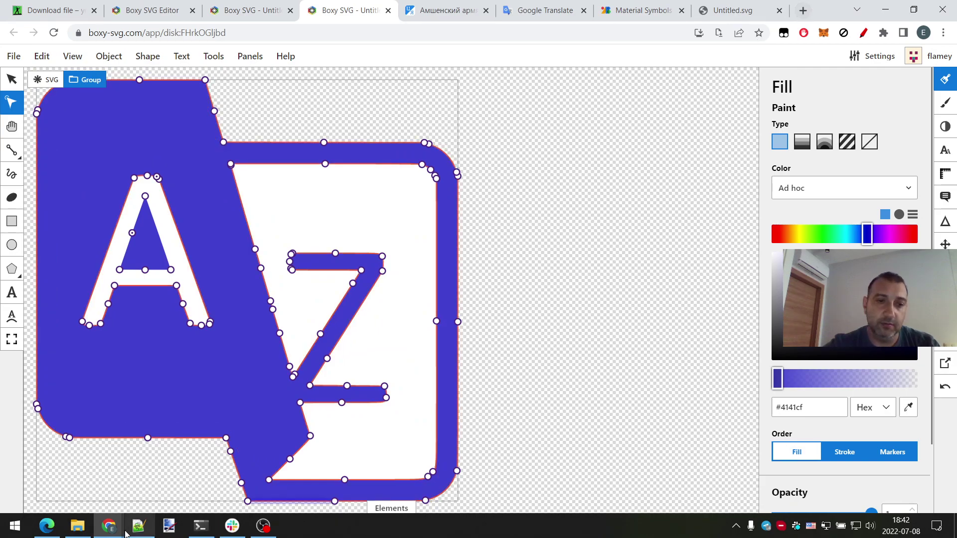
Open Untitled1.svg from the demo folder in Edge, compare it with Untitled.svg, and close the browser window.
{"action": "left_click", "coordinate": [76, 526]}
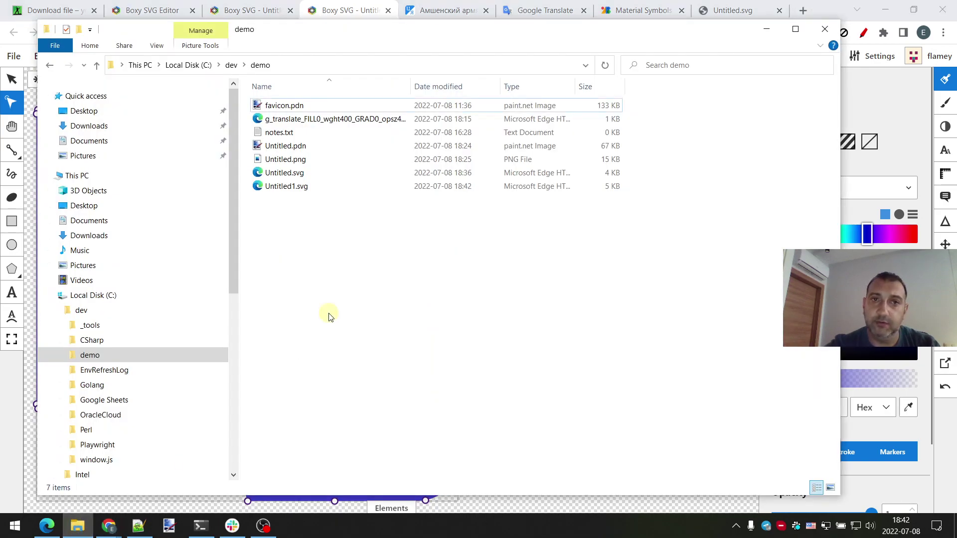
{"action": "double_click", "coordinate": [301, 187]}
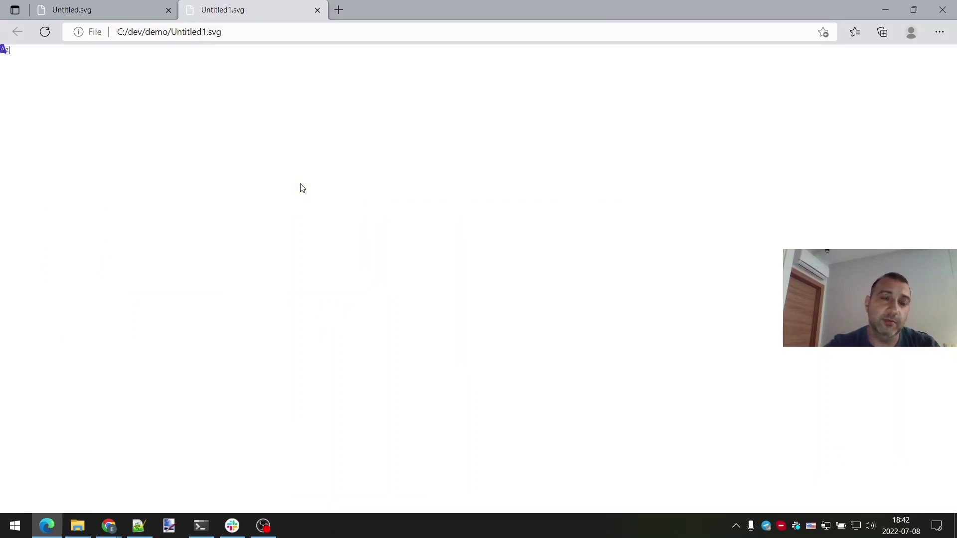
{"action": "left_click", "coordinate": [138, 16]}
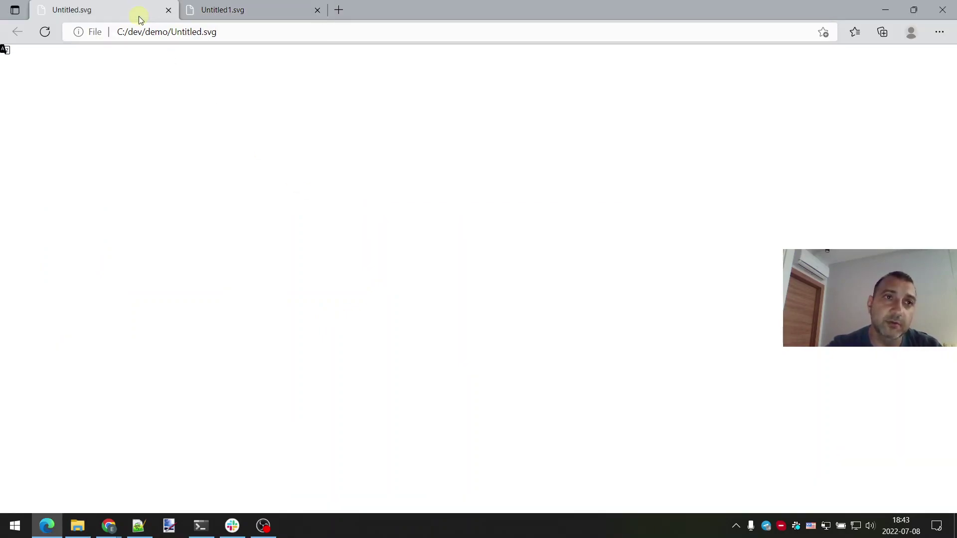
{"action": "left_click", "coordinate": [198, 14]}
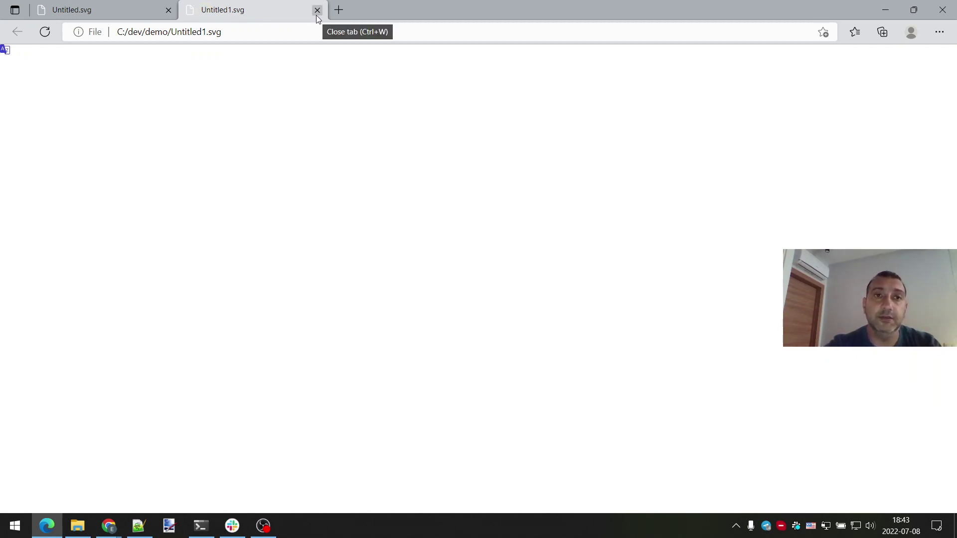
{"action": "key", "text": "ctrl+shift+Tab"}
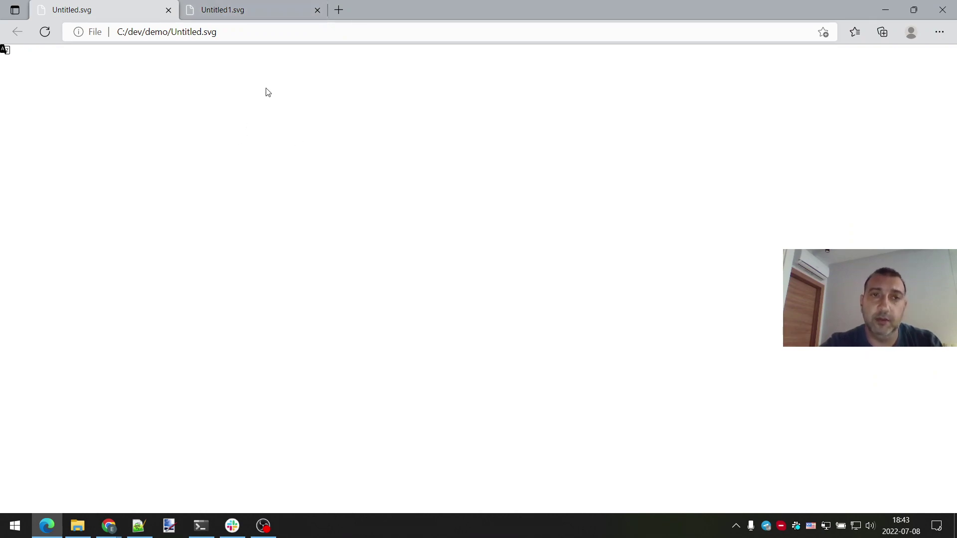
{"action": "left_click", "coordinate": [942, 10]}
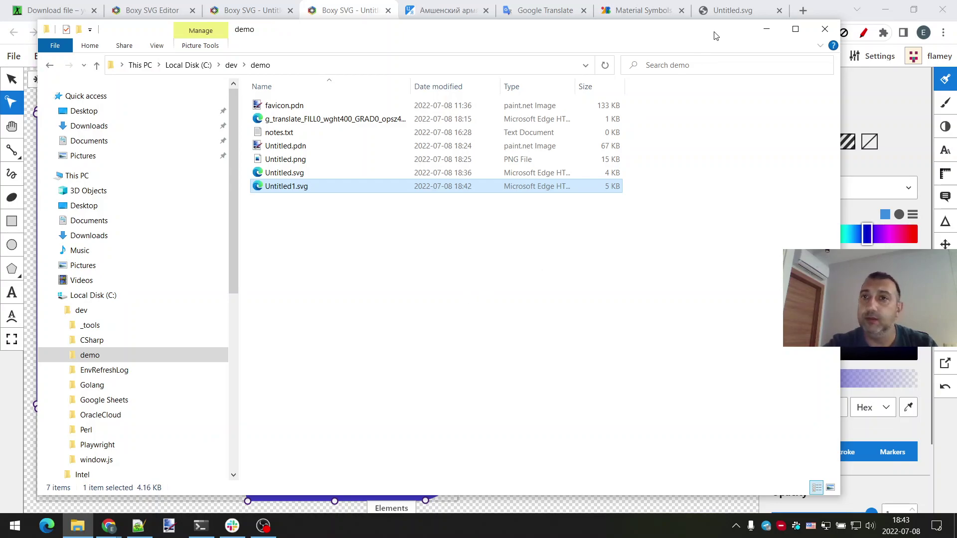
In Chrome, search the web for "check favicon" and open the Favicon checker result from realfavicongenerator.net.
{"action": "left_click", "coordinate": [722, 16]}
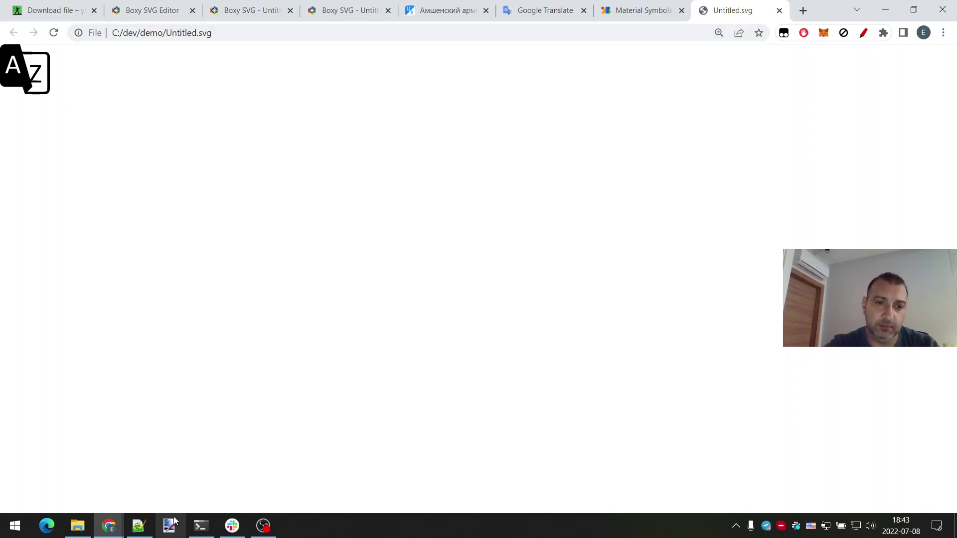
{"action": "left_click", "coordinate": [138, 525]}
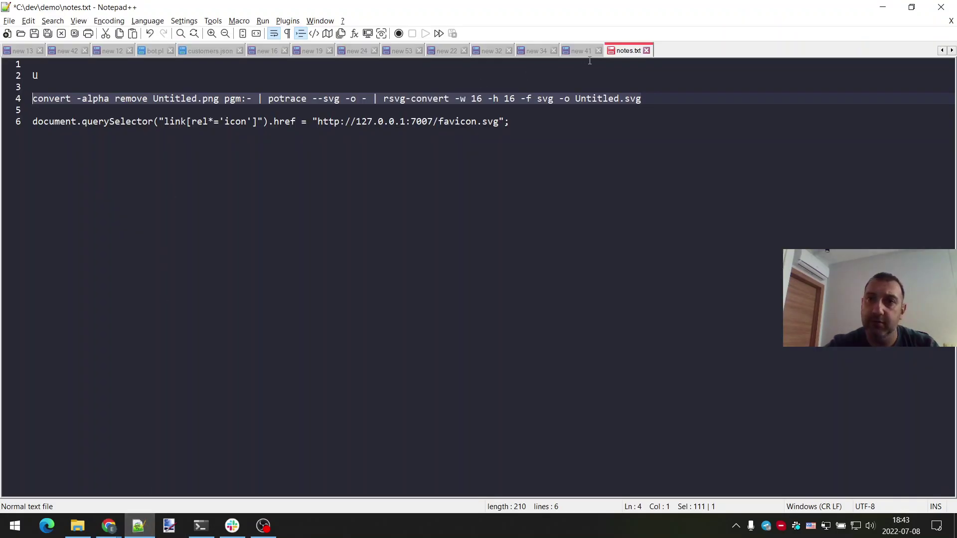
{"action": "key", "text": "alt+Tab"}
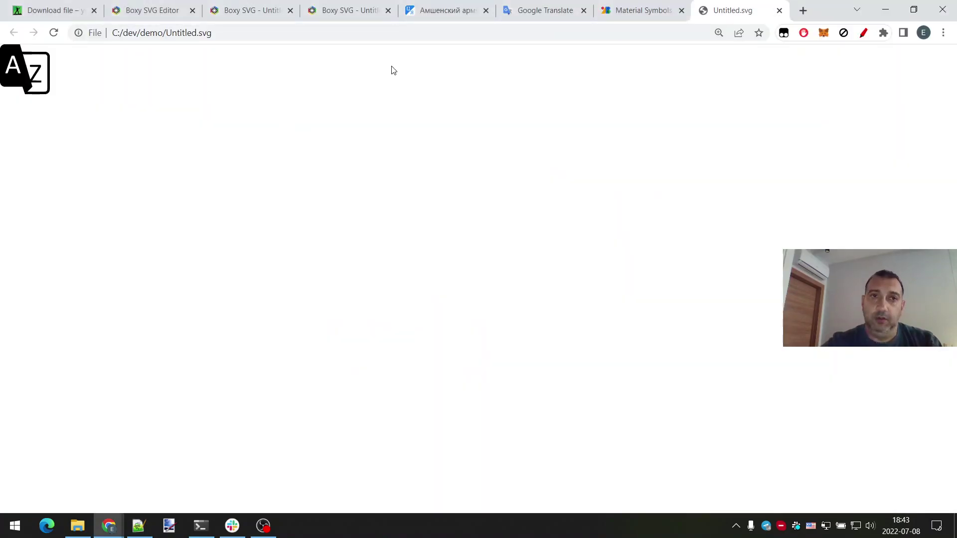
{"action": "left_click", "coordinate": [481, 35]}
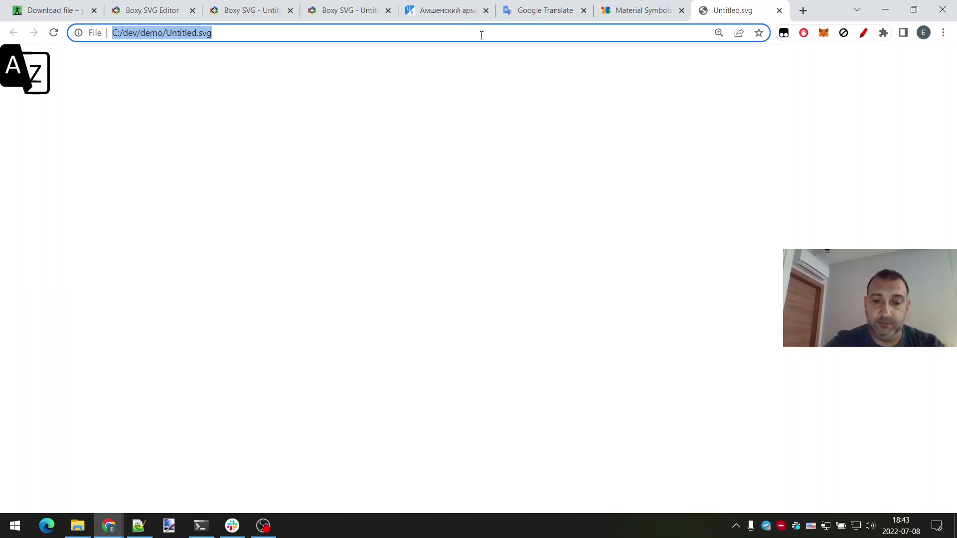
{"action": "type", "text": "check fav"}
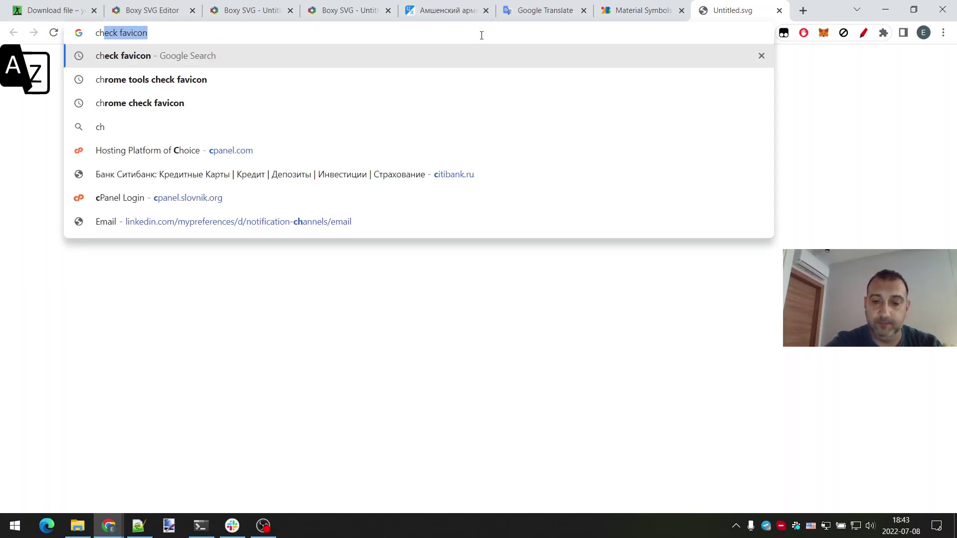
{"action": "type", "text": "icon"}
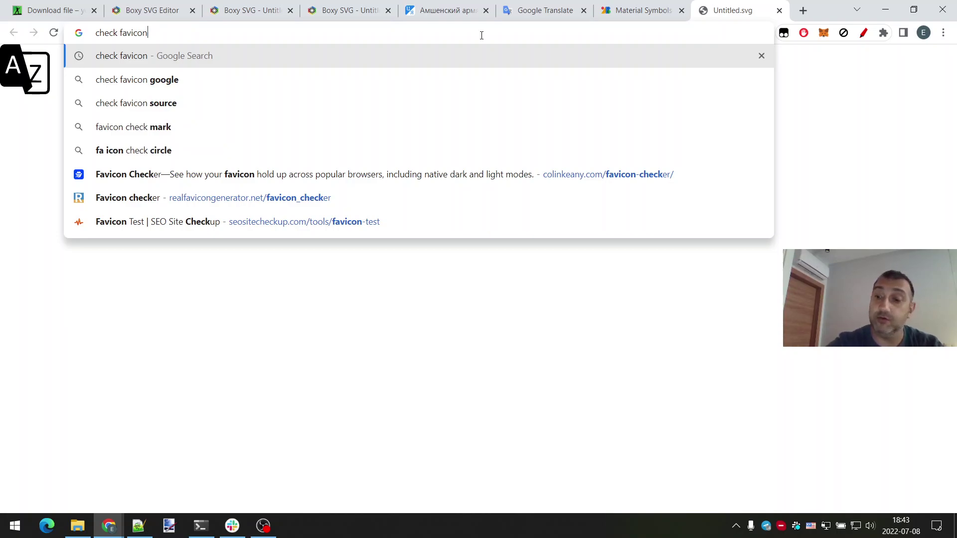
{"action": "key", "text": "Return"}
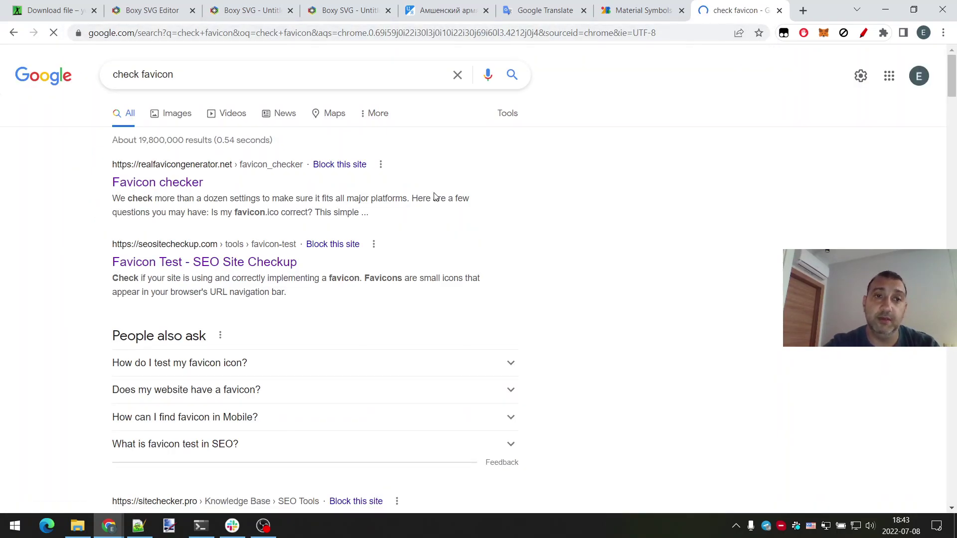
{"action": "middle_click", "coordinate": [187, 182]}
{"action": "left_click", "coordinate": [728, 16]}
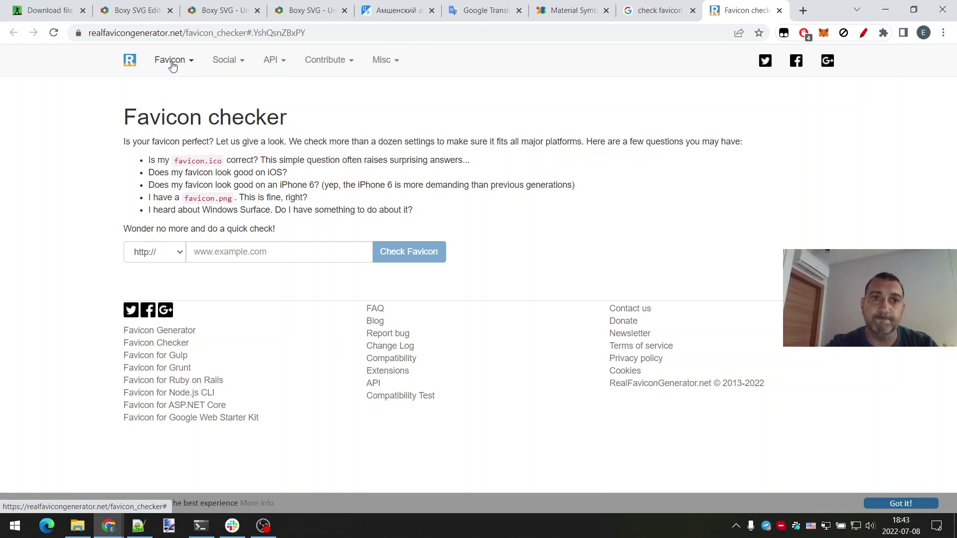
Go to the Favicon Generator home page and submit Untitled1.svg from the demo folder as the favicon image.
{"action": "left_click", "coordinate": [144, 66]}
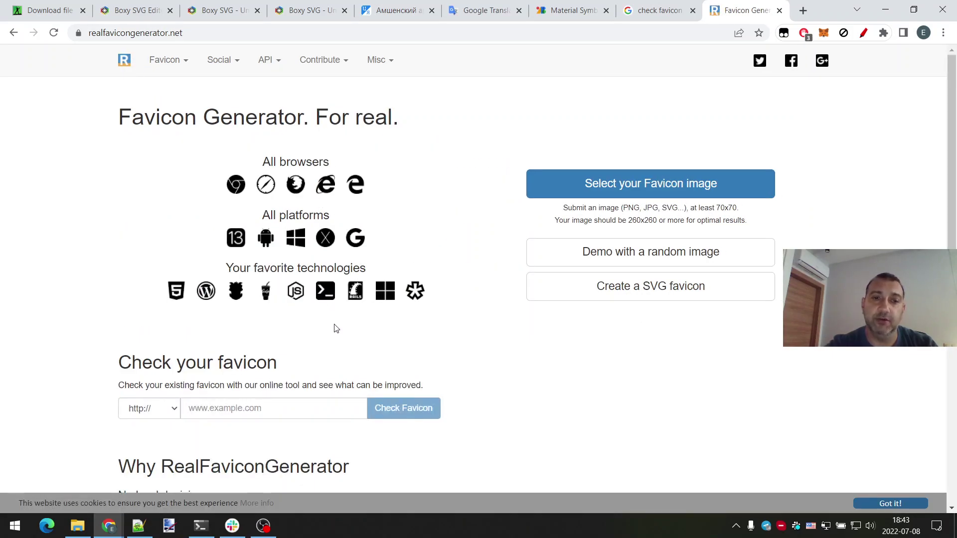
{"action": "left_click", "coordinate": [622, 187]}
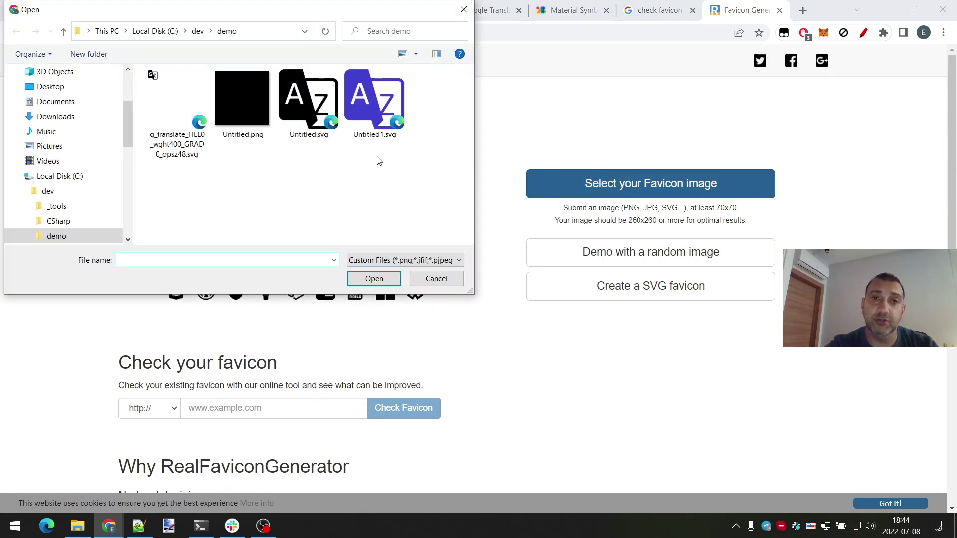
{"action": "left_click", "coordinate": [380, 113]}
{"action": "double_click", "coordinate": [378, 114]}
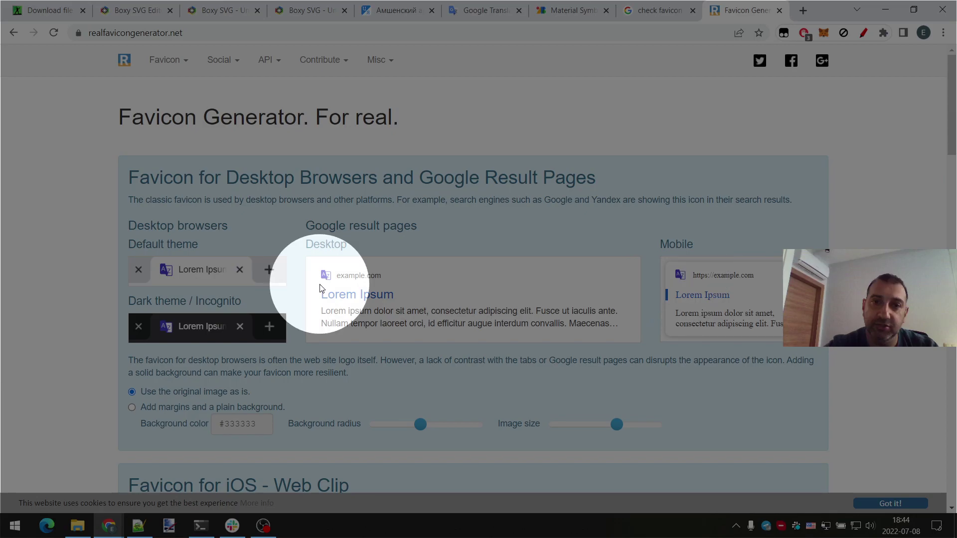
Examine the icon's previews for desktop browsers, Google result pages and the iOS Web Clip.
{"action": "scroll", "coordinate": [337, 264], "scroll_direction": "down", "scroll_amount": 3}
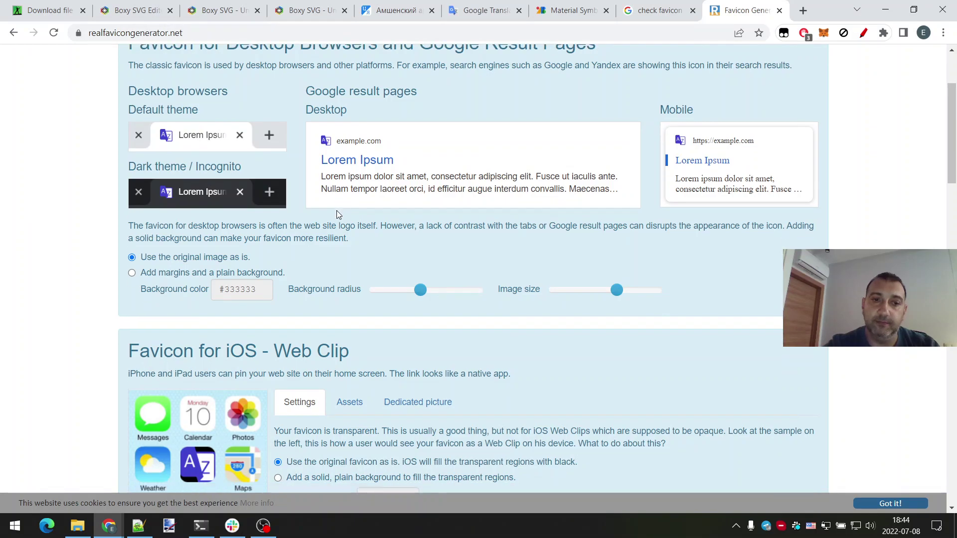
{"action": "scroll", "coordinate": [336, 210], "scroll_direction": "down", "scroll_amount": 3}
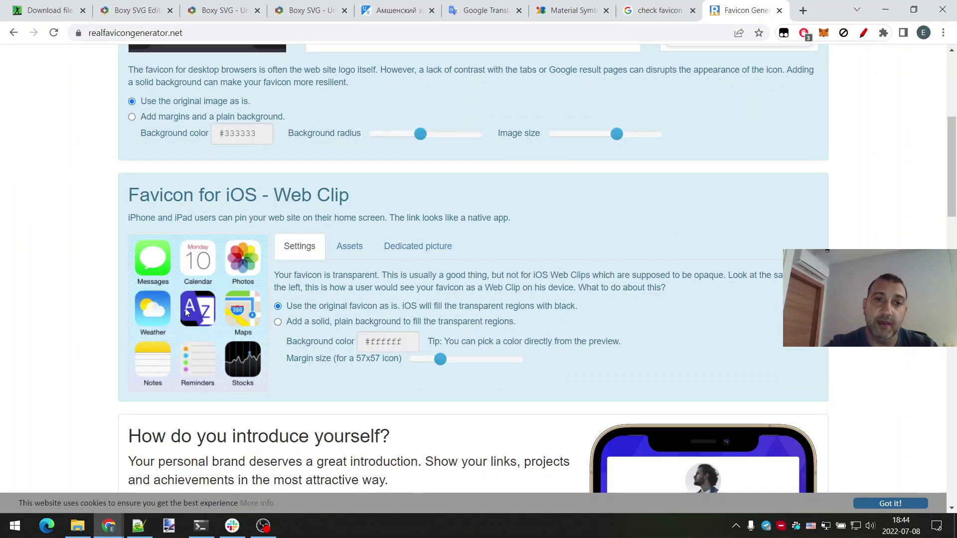
{"action": "scroll", "coordinate": [185, 312], "scroll_direction": "up", "scroll_amount": 6}
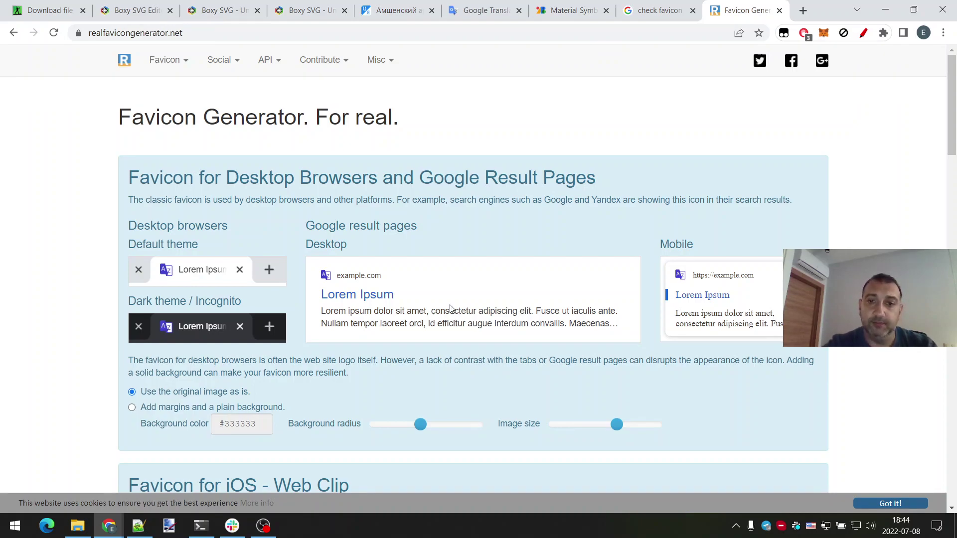
Look through the "check favicon" results for another testing tool, opening and closing SEO Site Checkup's Favicon Test.
{"action": "left_click", "coordinate": [637, 14]}
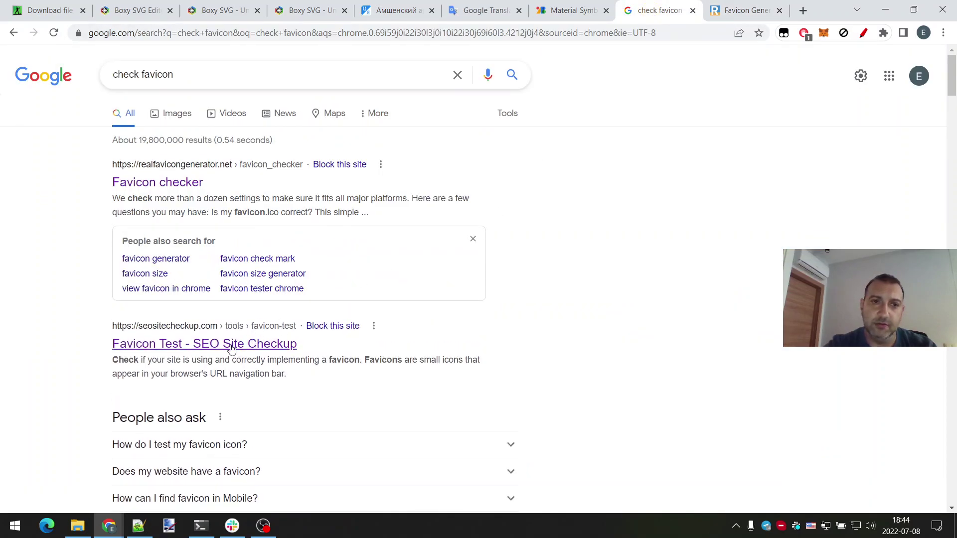
{"action": "scroll", "coordinate": [269, 329], "scroll_direction": "down", "scroll_amount": 4}
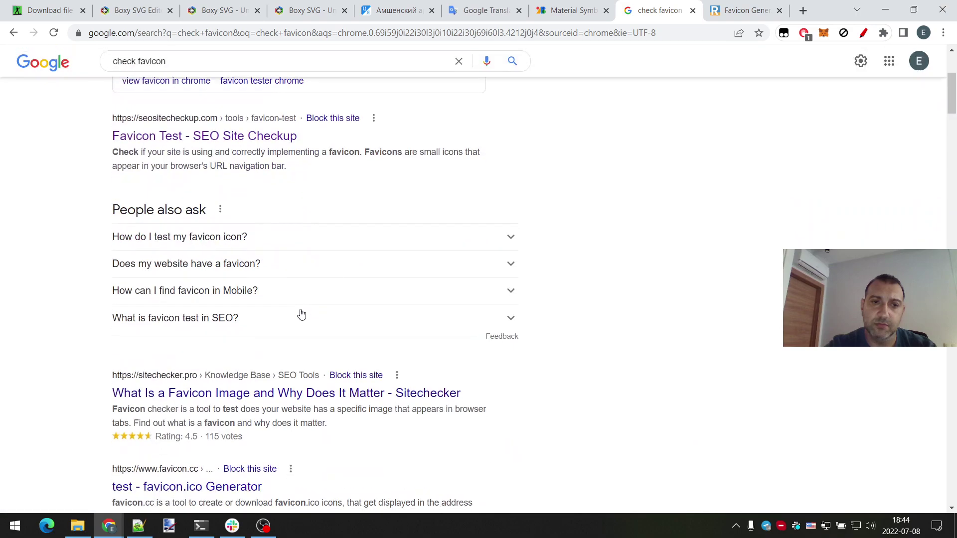
{"action": "scroll", "coordinate": [300, 314], "scroll_direction": "up", "scroll_amount": 3}
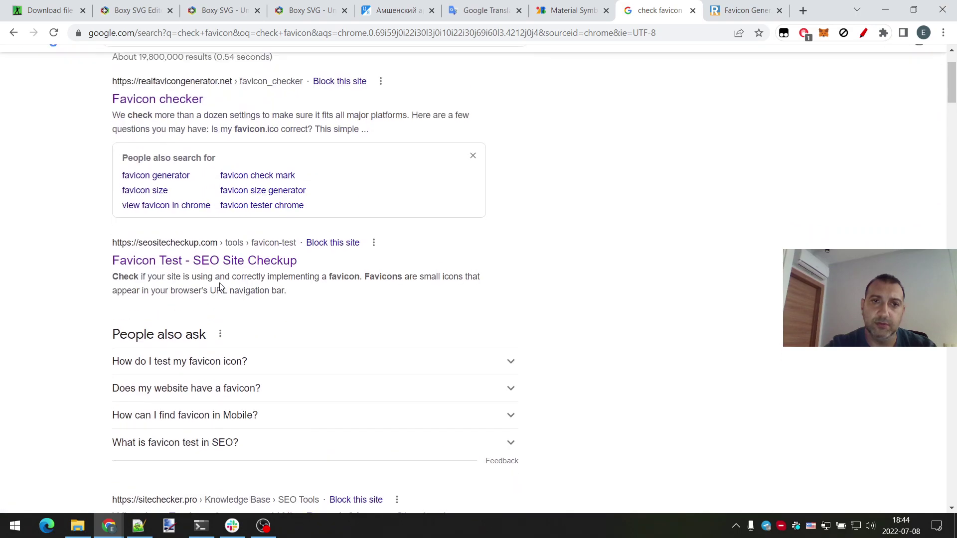
{"action": "middle_click", "coordinate": [228, 260]}
{"action": "left_click", "coordinate": [748, 10]}
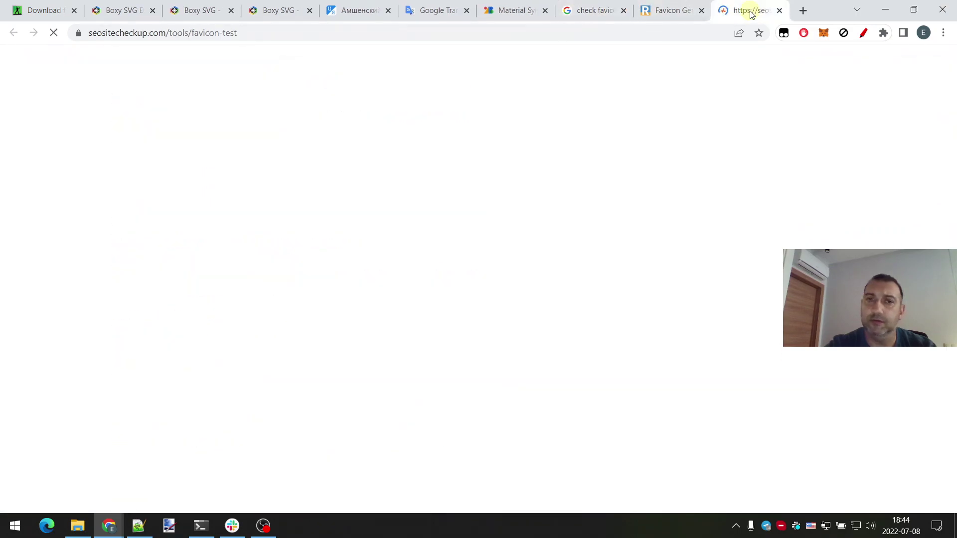
{"action": "left_click", "coordinate": [779, 10]}
{"action": "left_click", "coordinate": [647, 17]}
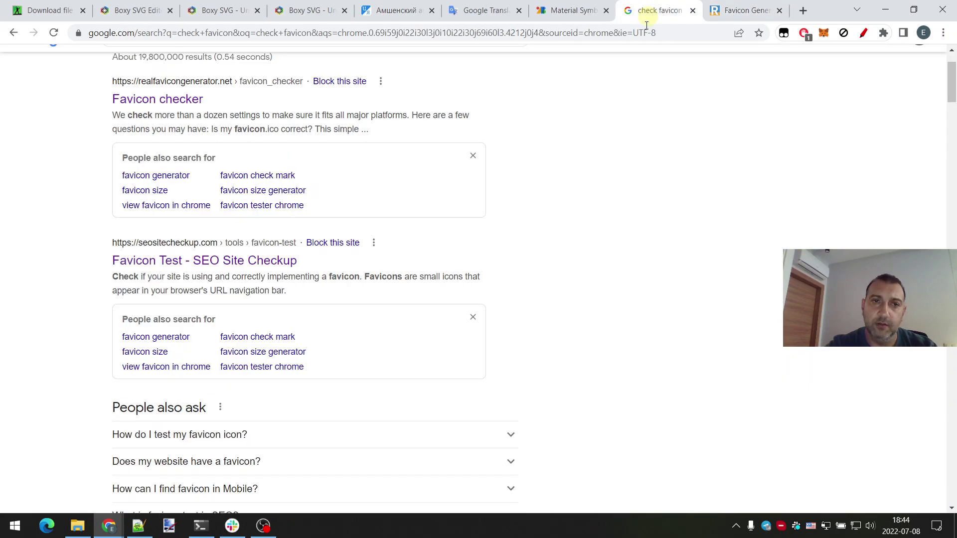
{"action": "scroll", "coordinate": [573, 208], "scroll_direction": "down", "scroll_amount": 5}
{"action": "scroll", "coordinate": [574, 207], "scroll_direction": "down", "scroll_amount": 5}
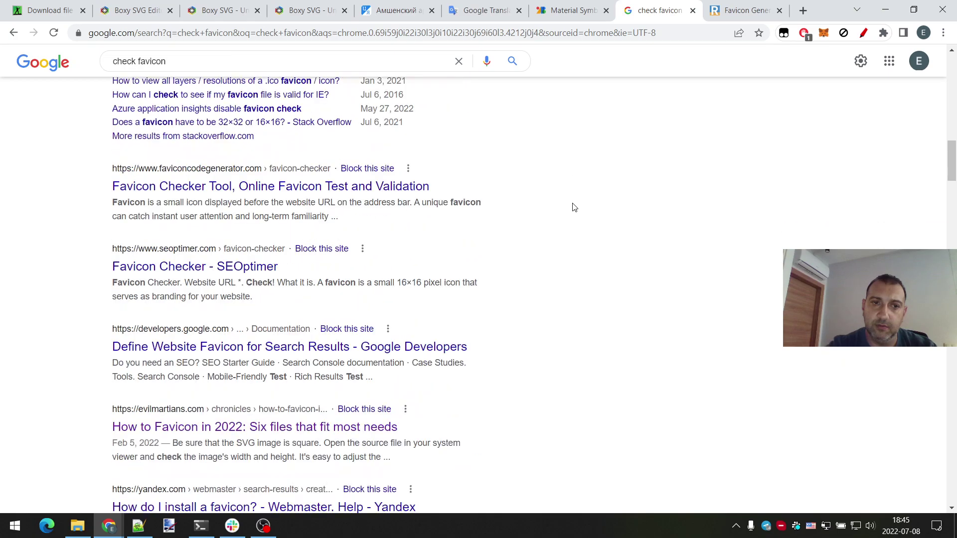
{"action": "scroll", "coordinate": [574, 207], "scroll_direction": "down", "scroll_amount": 2}
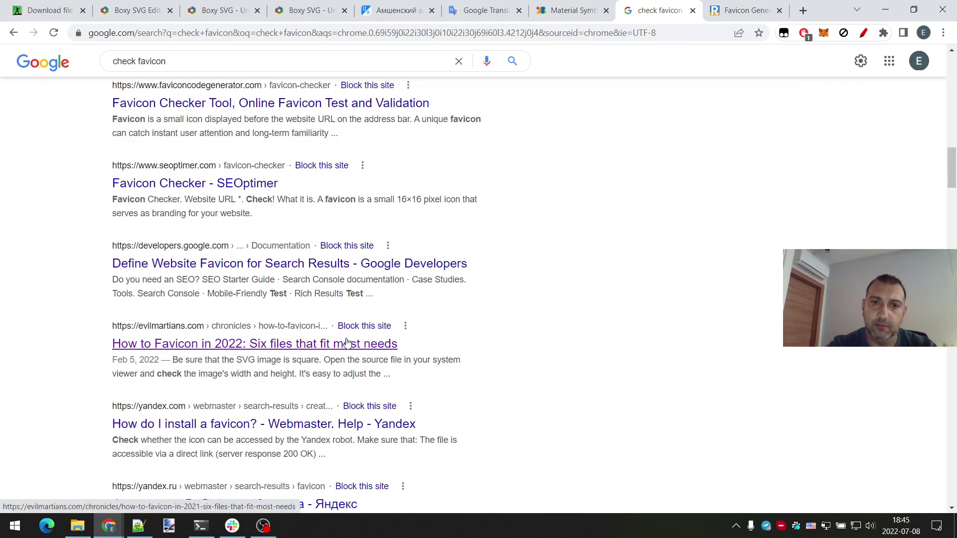
{"action": "scroll", "coordinate": [347, 344], "scroll_direction": "up", "scroll_amount": 15}
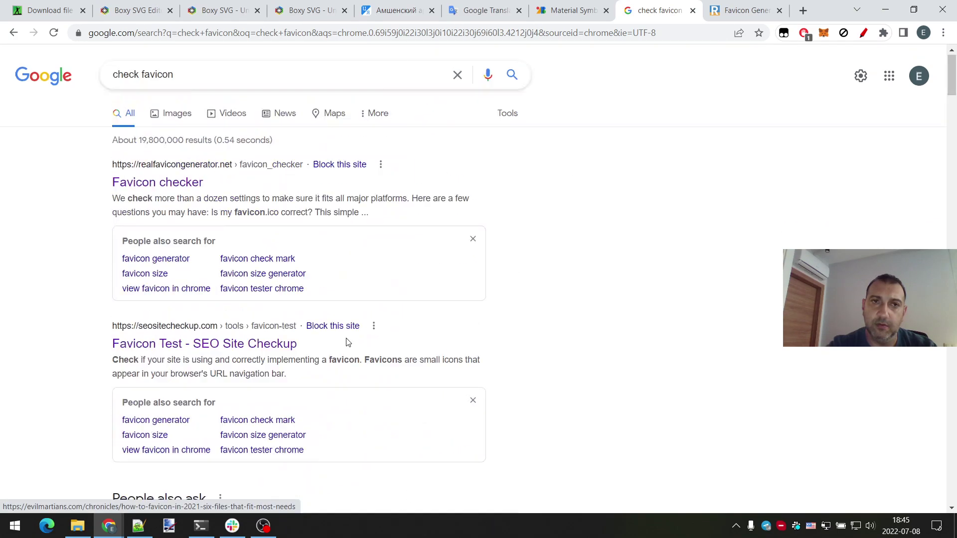
Change the Google query to "preview favicon" and run the search.
{"action": "left_click", "coordinate": [120, 75]}
{"action": "double_click", "coordinate": [121, 74]}
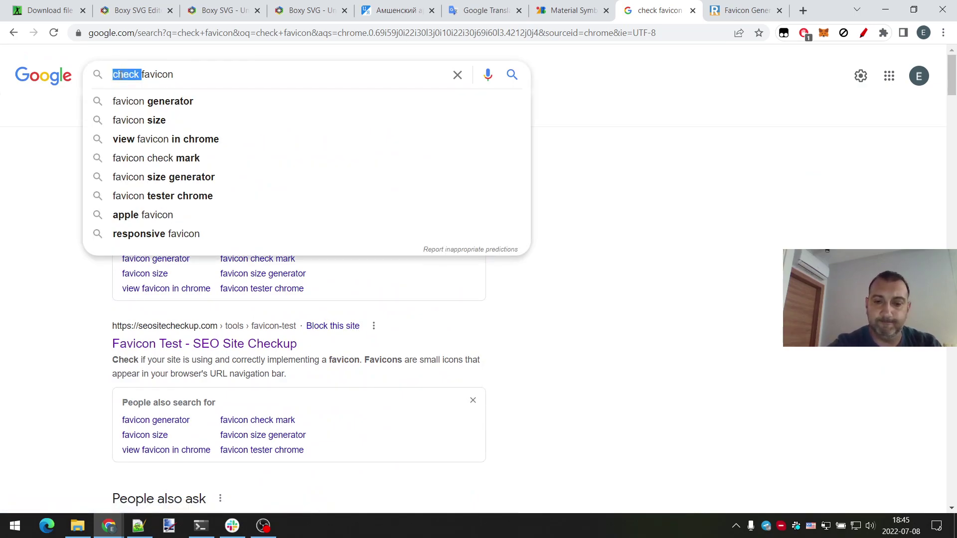
{"action": "type", "text": "preview"}
{"action": "key", "text": "Escape"}
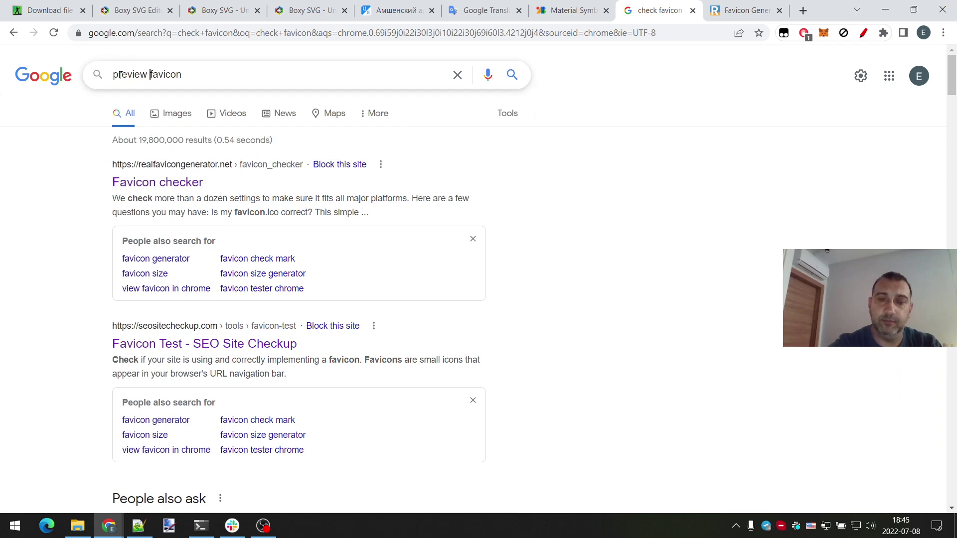
{"action": "key", "text": "Return"}
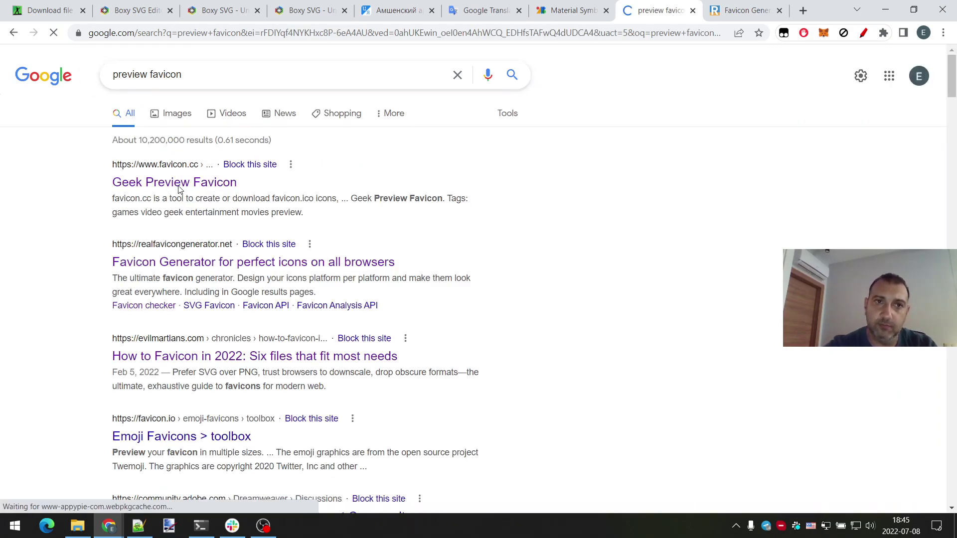
Look through the "preview favicon" results for another preview tool, opening and closing favicon.cc's Geek Preview page, and return to the Favicon Generator page.
{"action": "middle_click", "coordinate": [179, 185]}
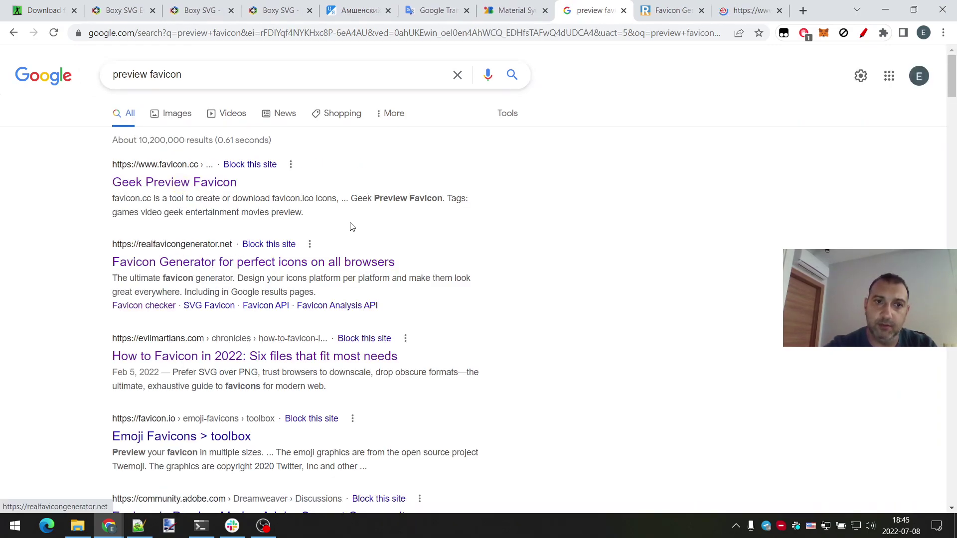
{"action": "left_click", "coordinate": [751, 13]}
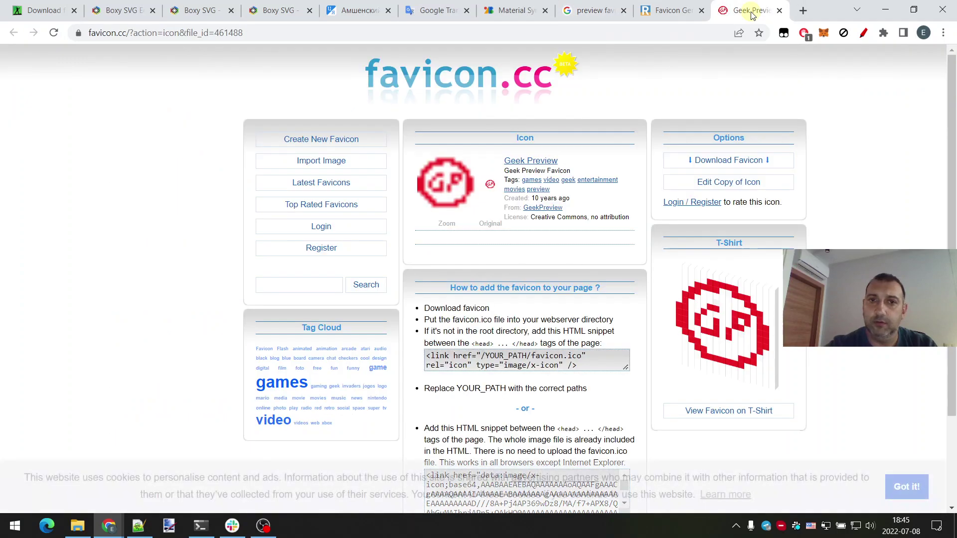
{"action": "left_click", "coordinate": [779, 11]}
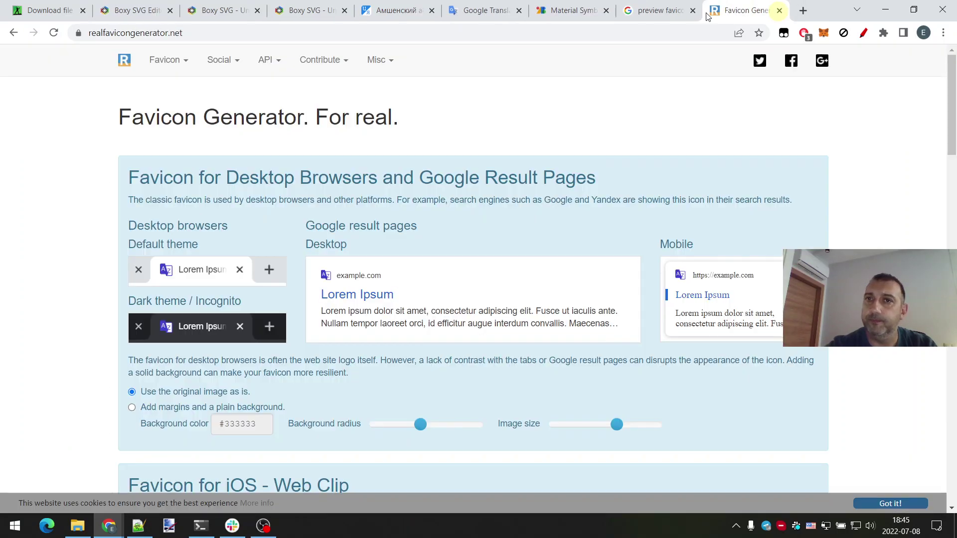
{"action": "left_click", "coordinate": [659, 12]}
{"action": "scroll", "coordinate": [445, 198], "scroll_direction": "down", "scroll_amount": 3}
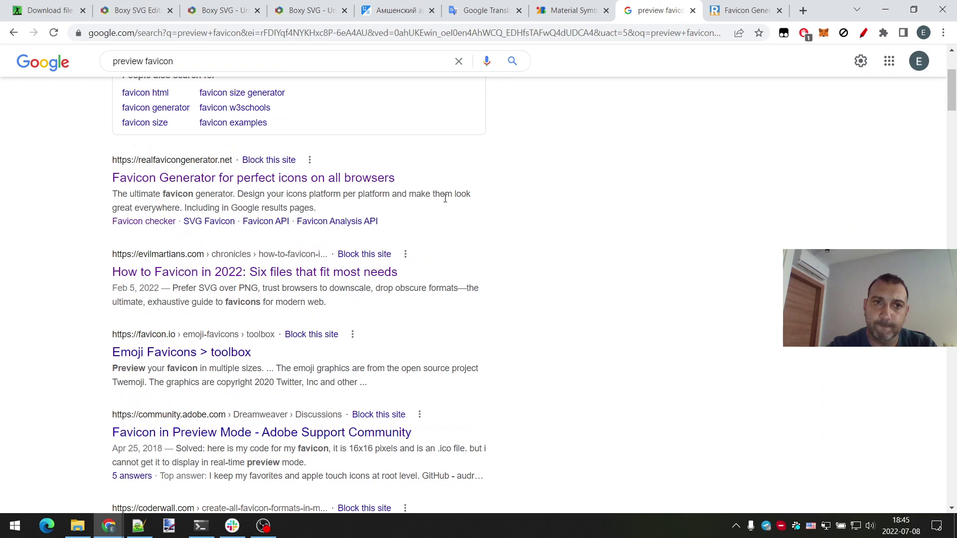
{"action": "scroll", "coordinate": [445, 197], "scroll_direction": "down", "scroll_amount": 2}
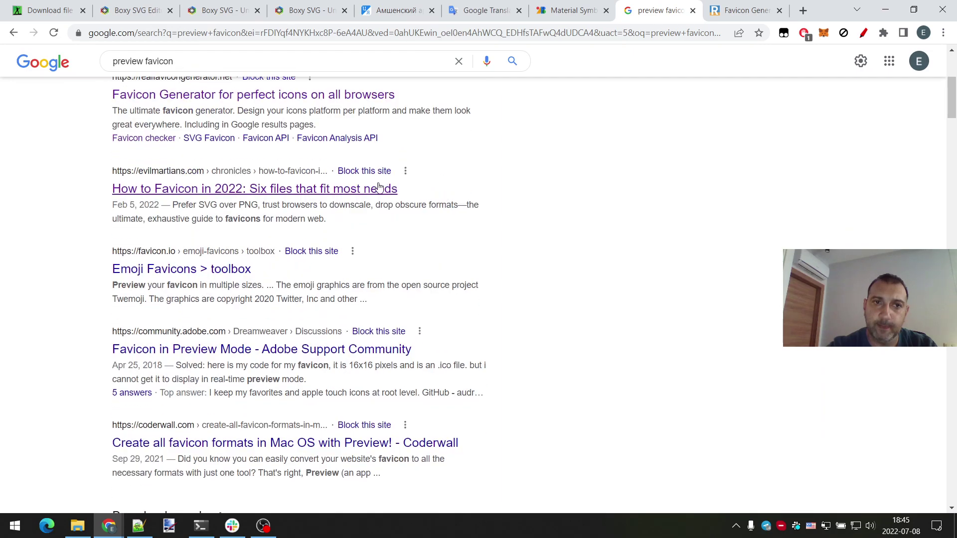
{"action": "scroll", "coordinate": [421, 193], "scroll_direction": "down", "scroll_amount": 6}
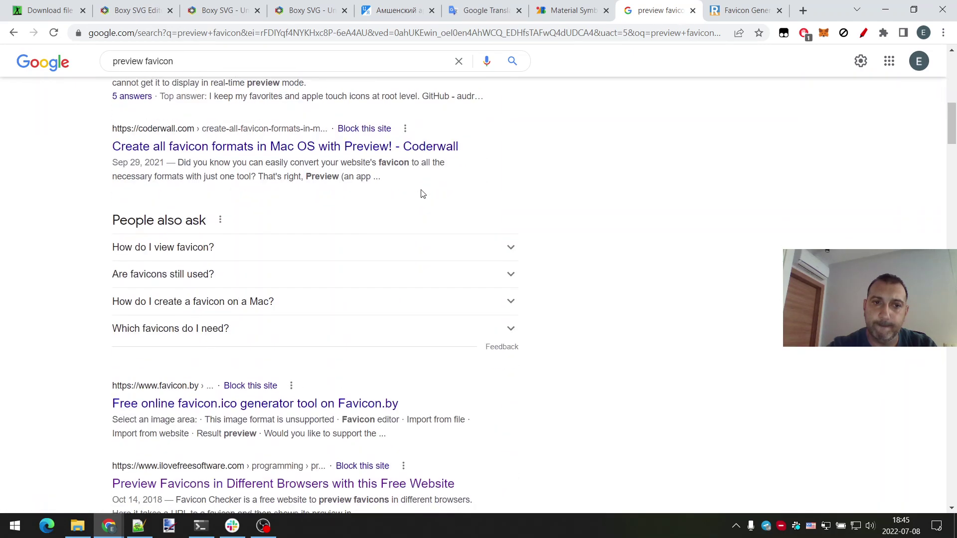
{"action": "scroll", "coordinate": [421, 194], "scroll_direction": "down", "scroll_amount": 3}
{"action": "scroll", "coordinate": [421, 193], "scroll_direction": "down", "scroll_amount": 7}
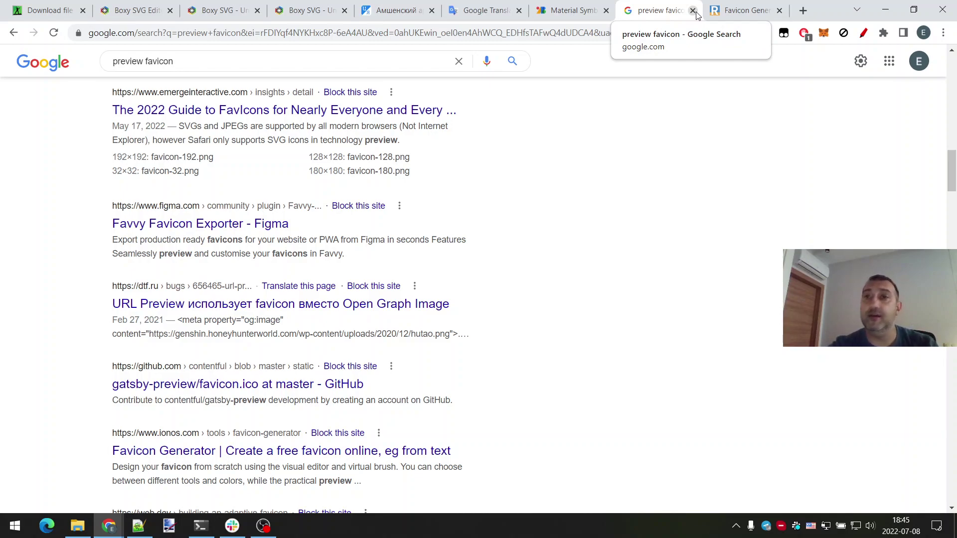
{"action": "left_click", "coordinate": [738, 10]}
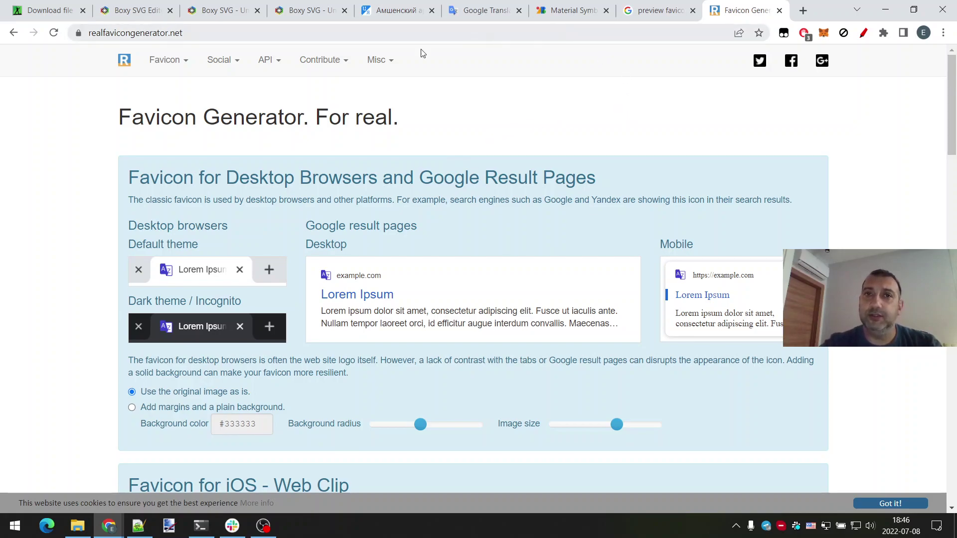
Inspect the lizu.am page in the developer tools and select the icon link to ./favicon.png inside the head element.
{"action": "left_click", "coordinate": [405, 16]}
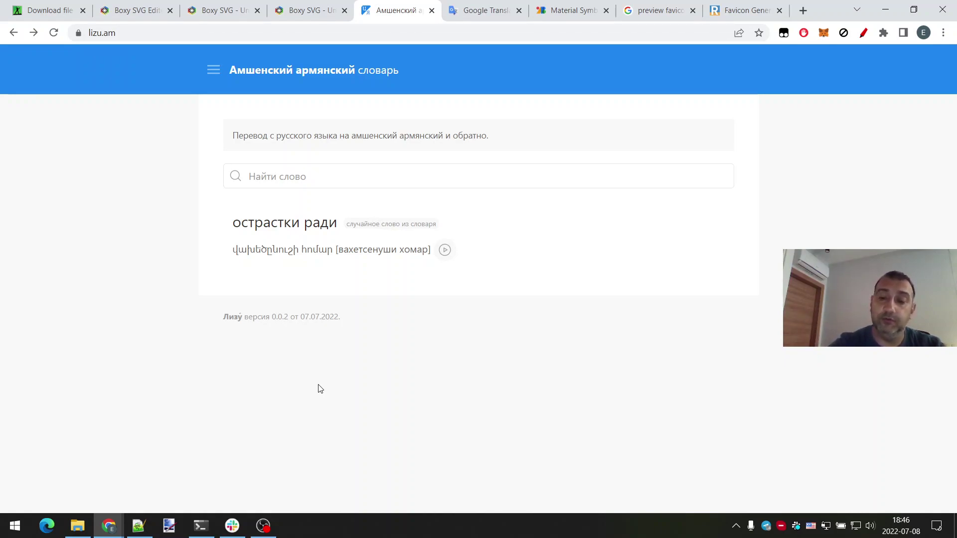
{"action": "key", "text": "F12"}
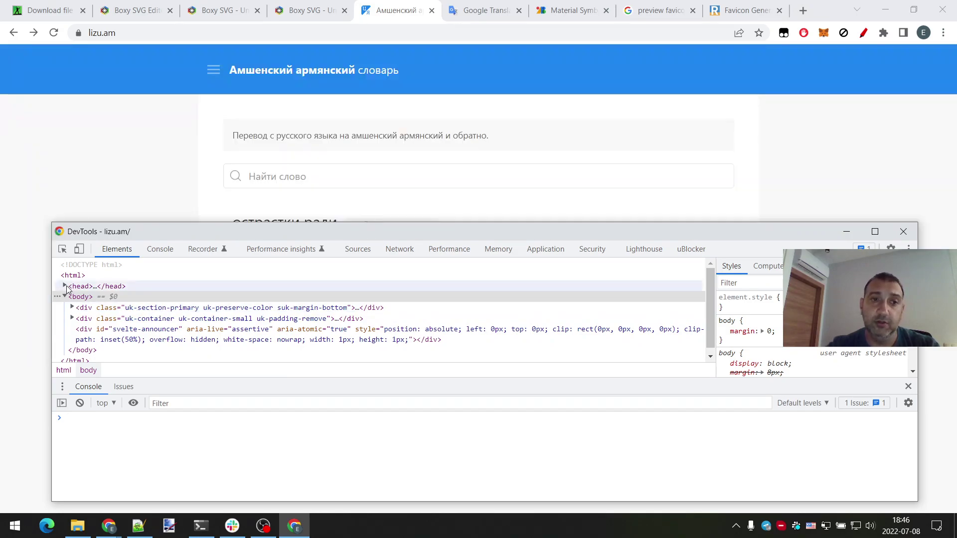
{"action": "left_click", "coordinate": [65, 287]}
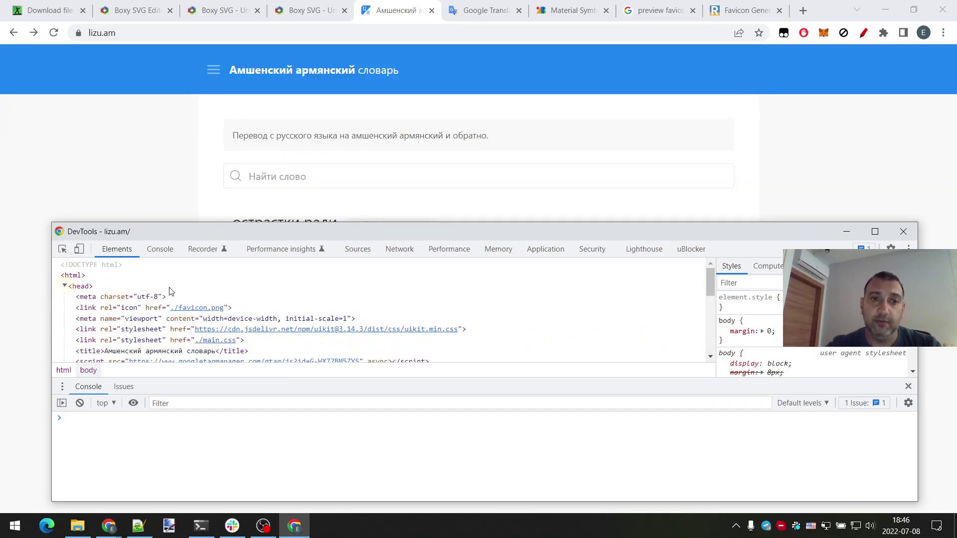
{"action": "left_click", "coordinate": [204, 311]}
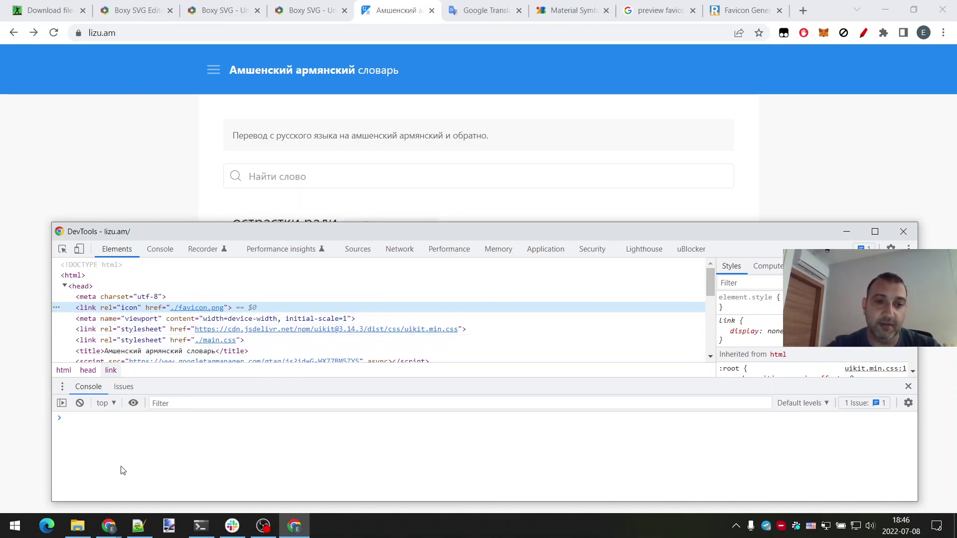
Check the demo folder's full path in File Explorer and return to the developer tools.
{"action": "left_click", "coordinate": [89, 530]}
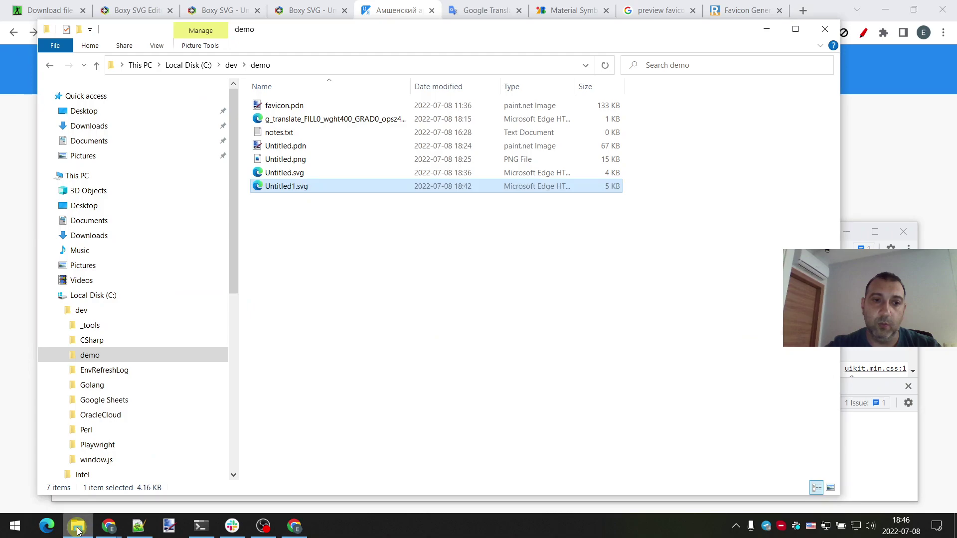
{"action": "left_click", "coordinate": [309, 65]}
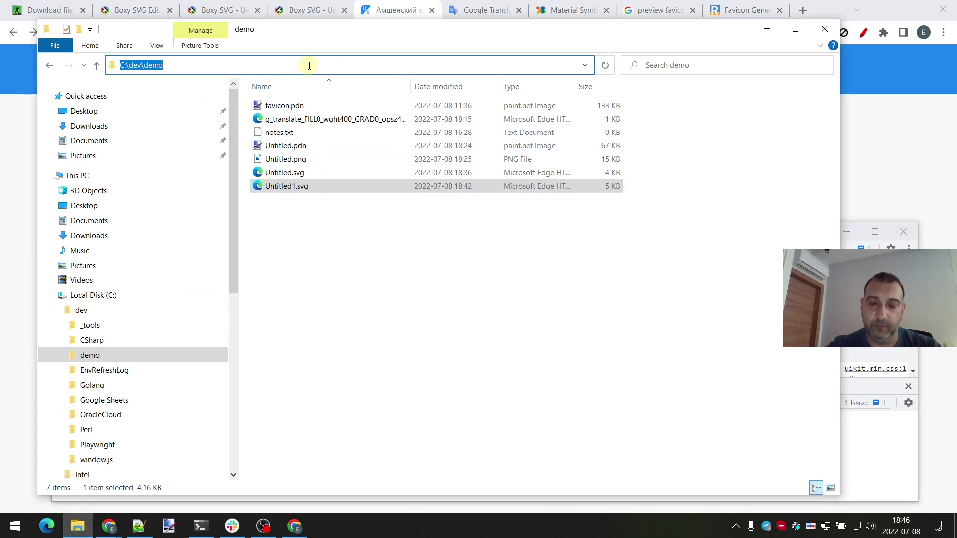
{"action": "key", "text": "alt+Tab"}
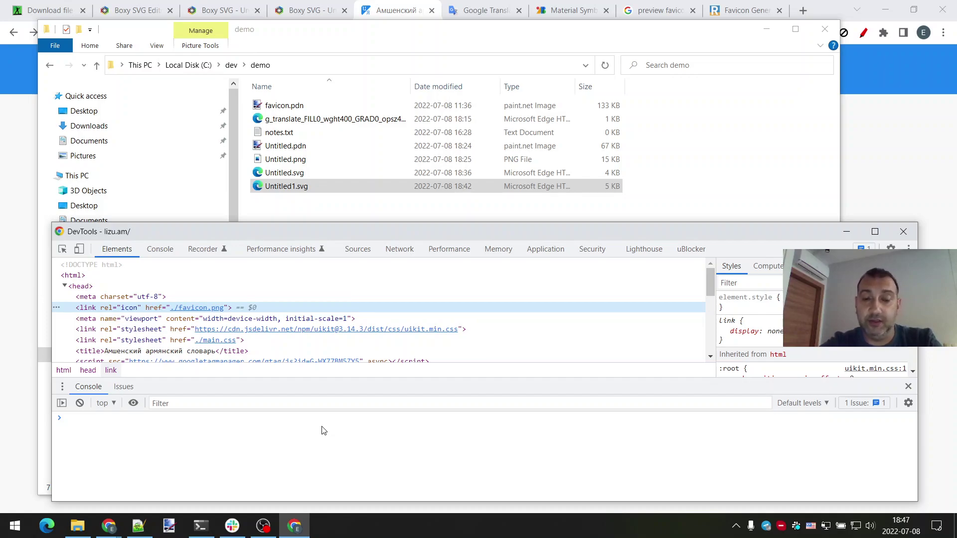
Switch to the Command Prompt session in the terminal, change the directory to \dev\demo and list its files.
{"action": "mouse_move", "coordinate": [208, 528]}
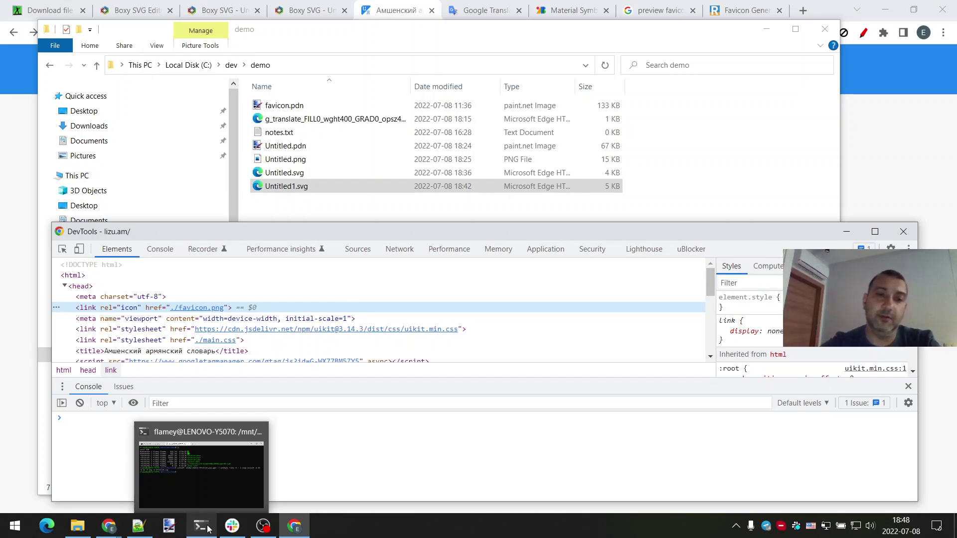
{"action": "left_click", "coordinate": [205, 501]}
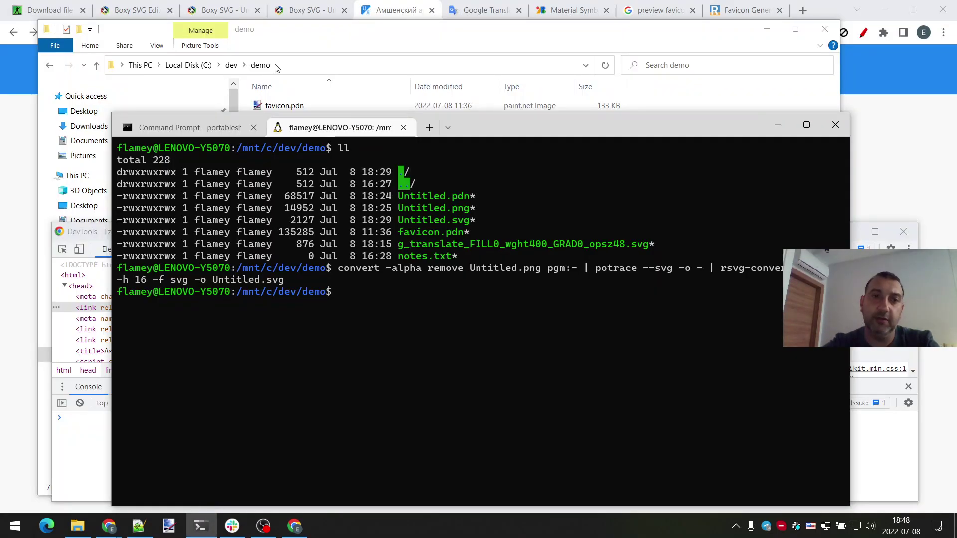
{"action": "left_click", "coordinate": [198, 130]}
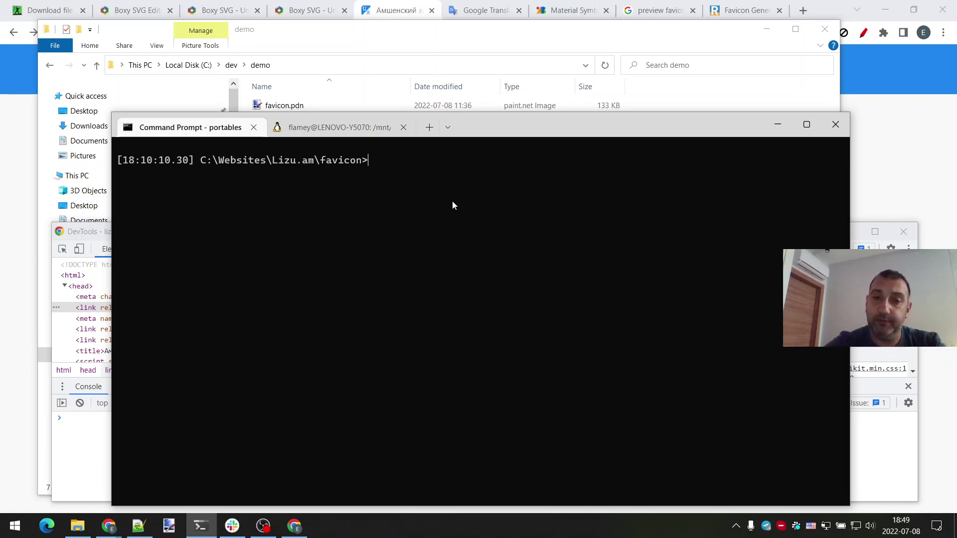
{"action": "type", "text": "cd"}
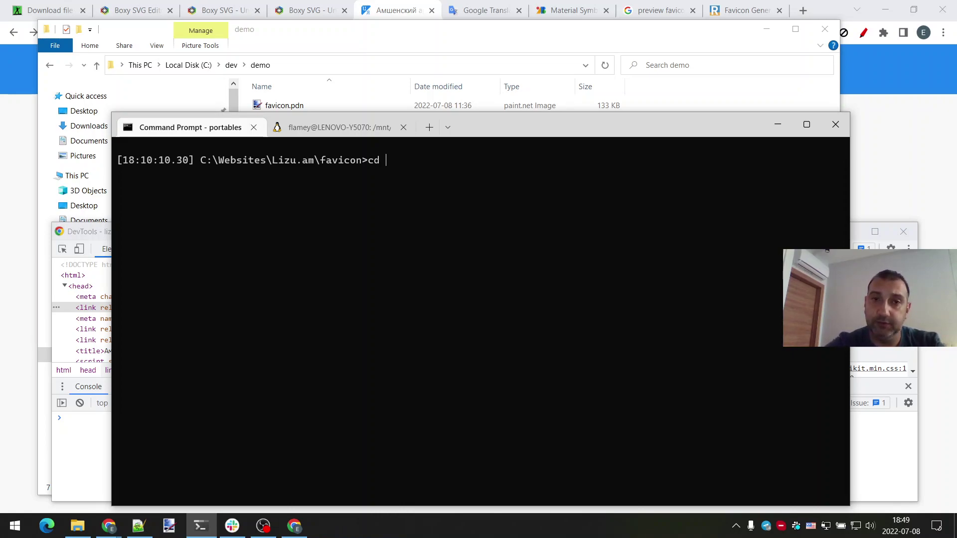
{"action": "type", "text": " \\dev\\"}
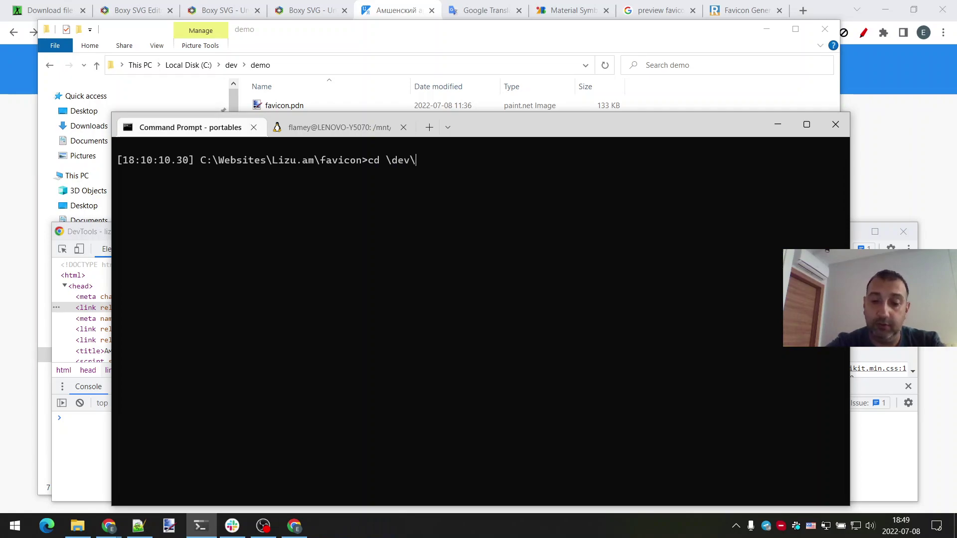
{"action": "type", "text": "dev"}
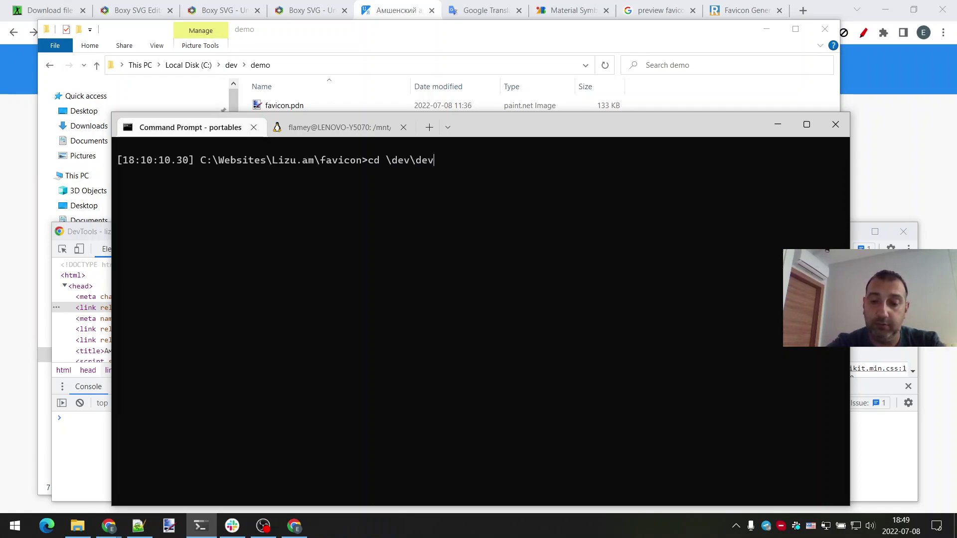
{"action": "key", "text": "BackSpace"}
{"action": "type", "text": "mo"}
{"action": "key", "text": "Return"}
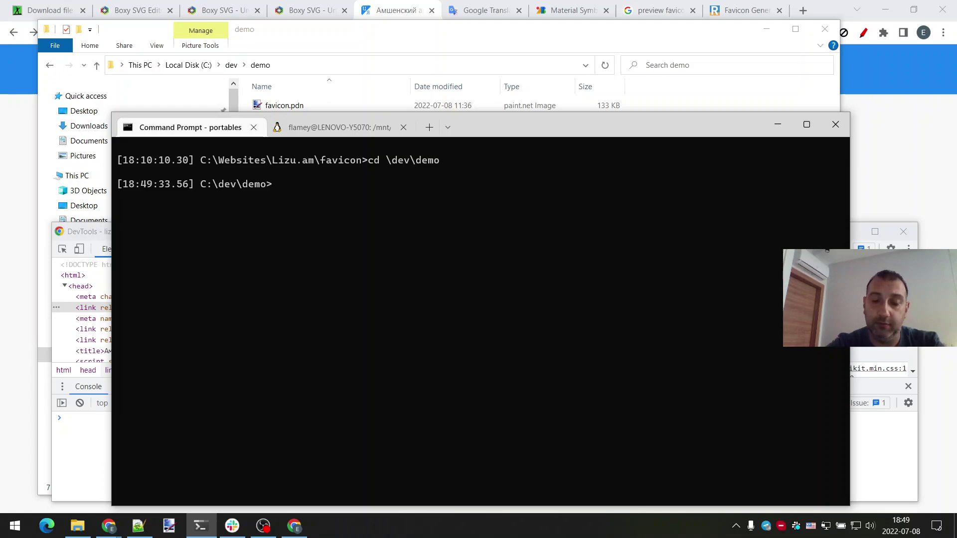
{"action": "type", "text": "dir"}
{"action": "key", "text": "Return"}
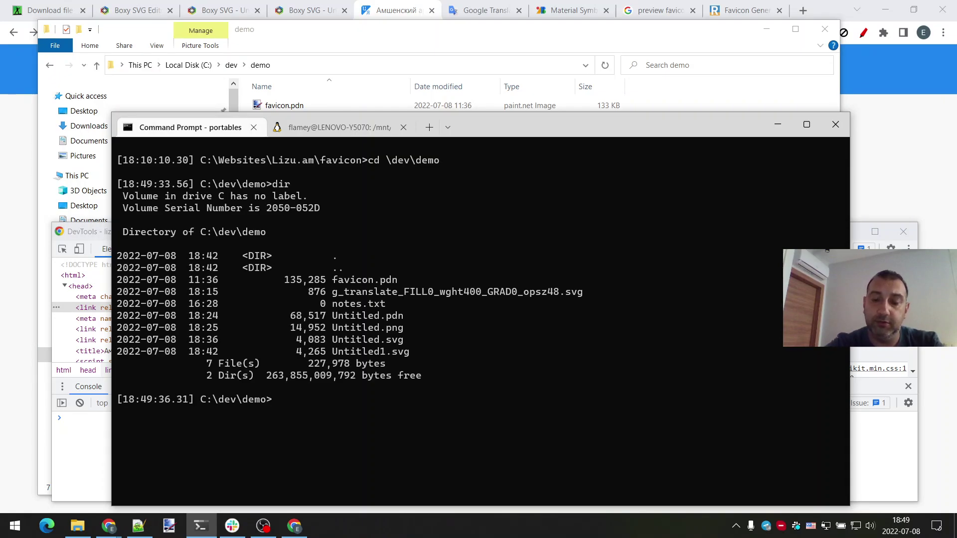
{"action": "type", "text": "htt"}
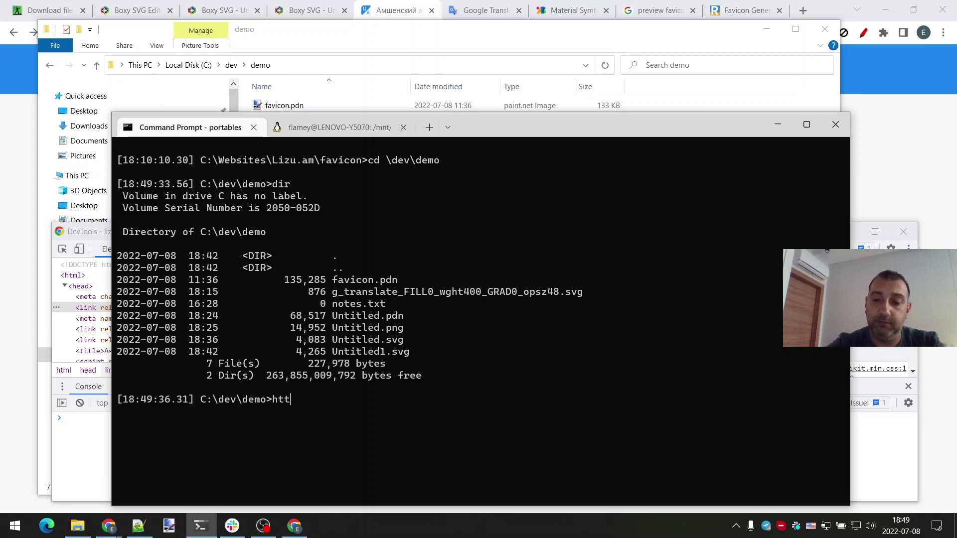
{"action": "type", "text": "p_this"}
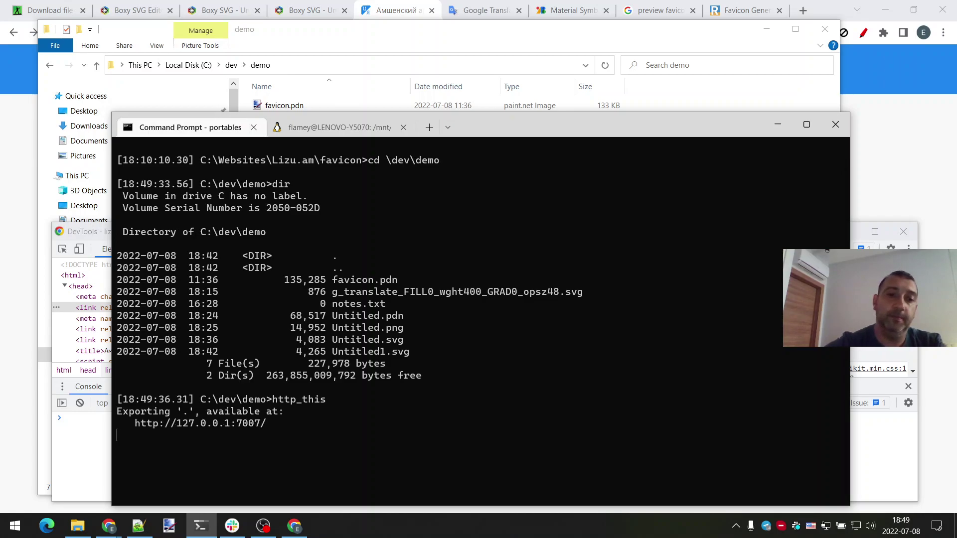
{"action": "left_click", "coordinate": [219, 423], "text": "ctrl"}
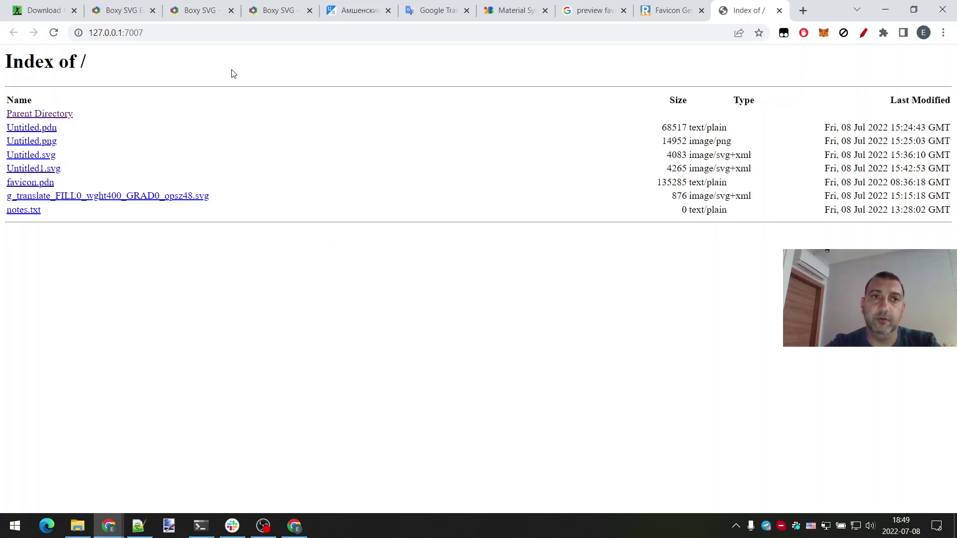
{"action": "left_click", "coordinate": [189, 34]}
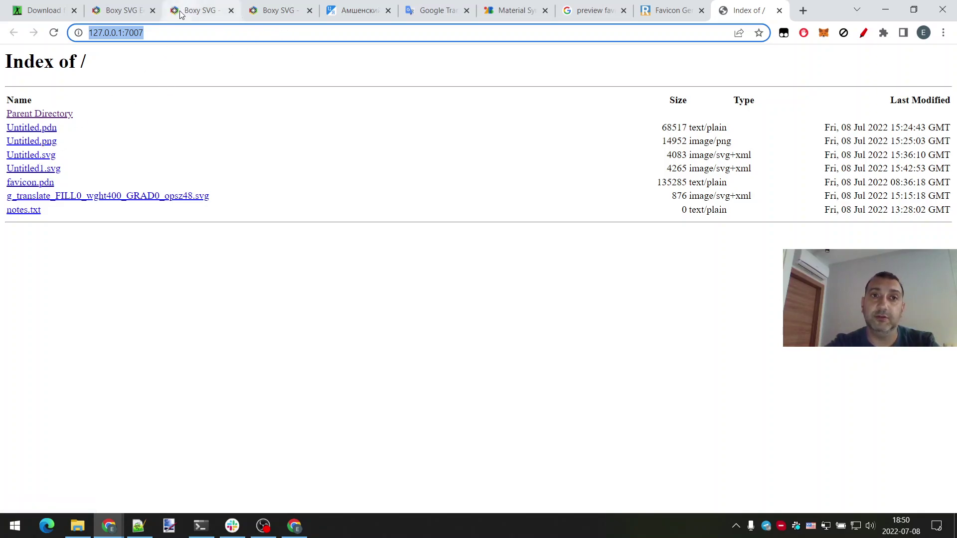
{"action": "left_click", "coordinate": [140, 527]}
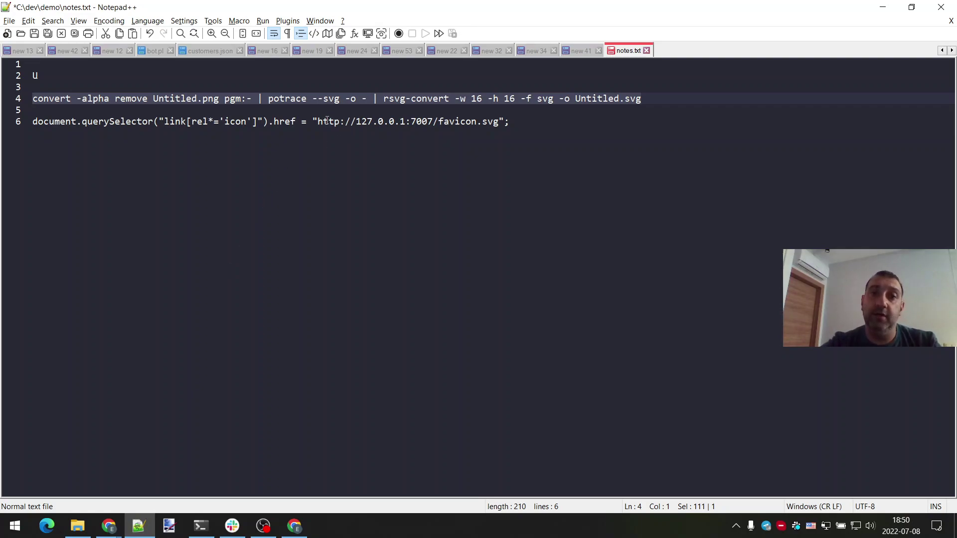
{"action": "left_click_drag", "start_coordinate": [318, 121], "coordinate": [439, 121]}
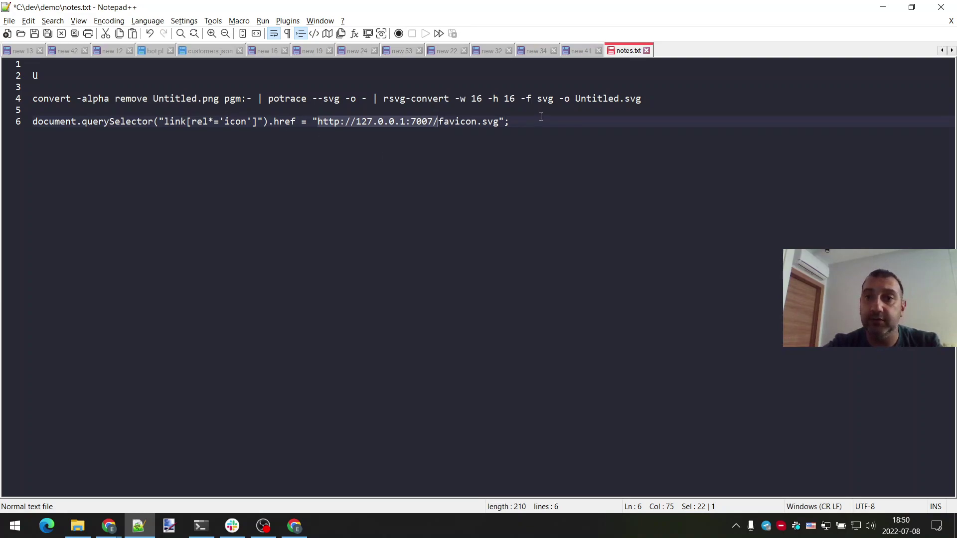
{"action": "left_click", "coordinate": [576, 99]}
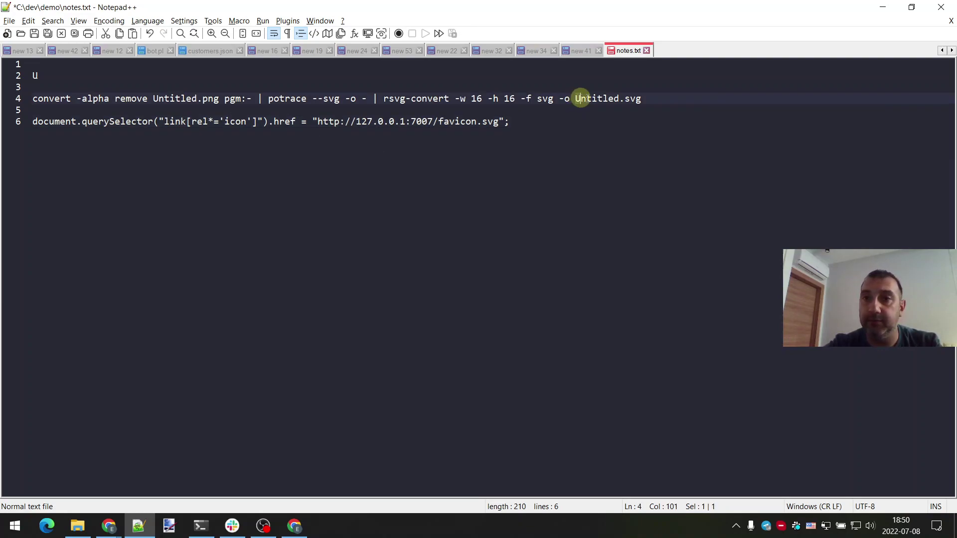
{"action": "double_click", "coordinate": [589, 99]}
{"action": "key", "text": "ctrl+c"}
{"action": "double_click", "coordinate": [440, 121]}
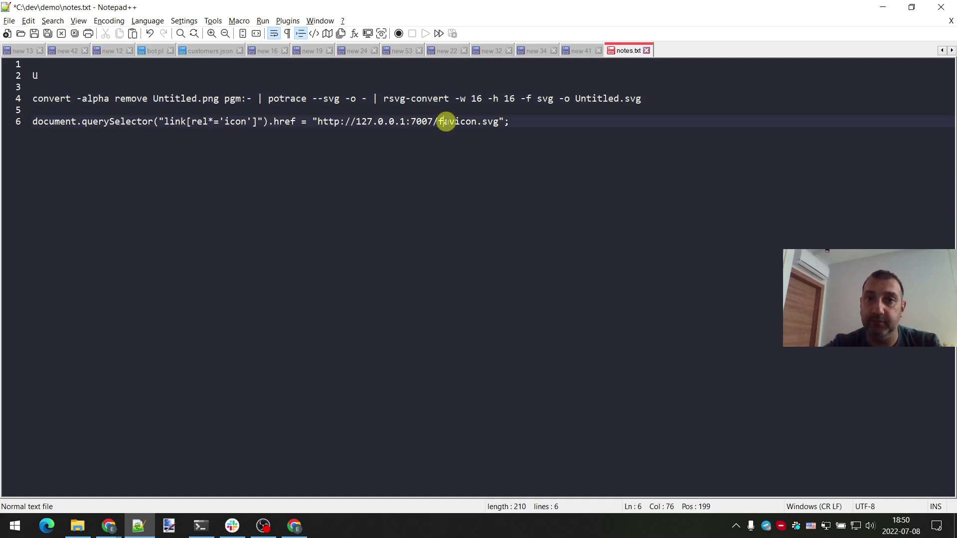
{"action": "key", "text": "ctrl+v"}
{"action": "left_click", "coordinate": [534, 124]}
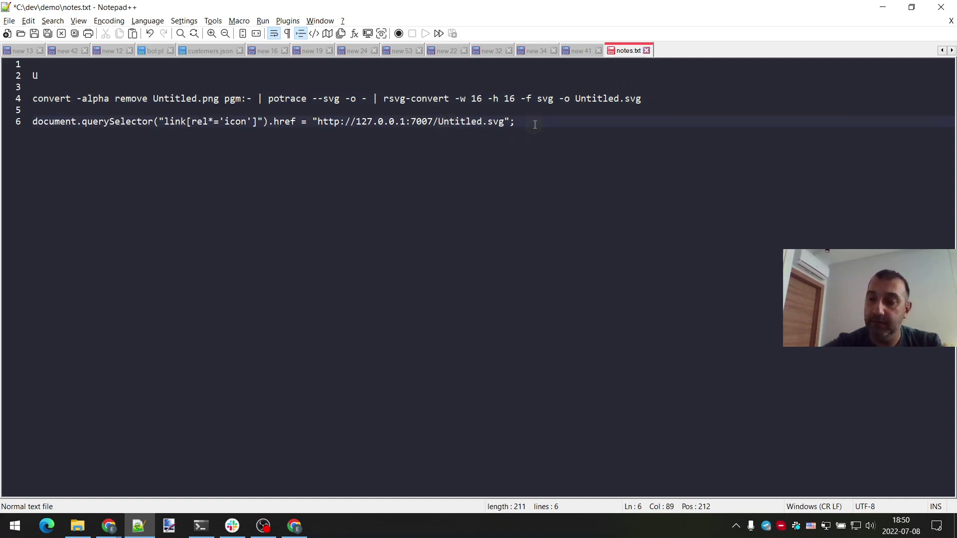
Copy the icon script line from notes.txt, switch to the lizu.am page in Chrome and bring up its developer tools.
{"action": "key", "text": "shift+Home"}
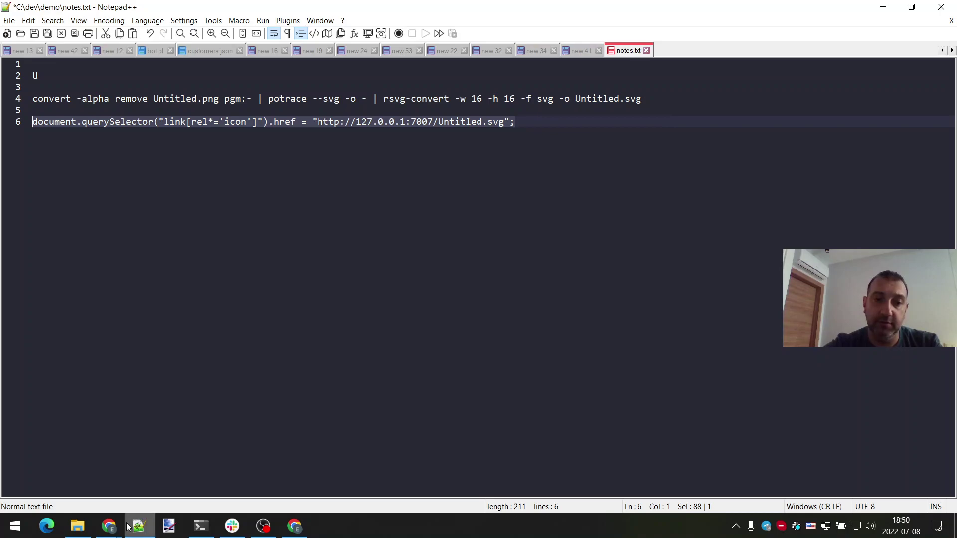
{"action": "mouse_move", "coordinate": [109, 525]}
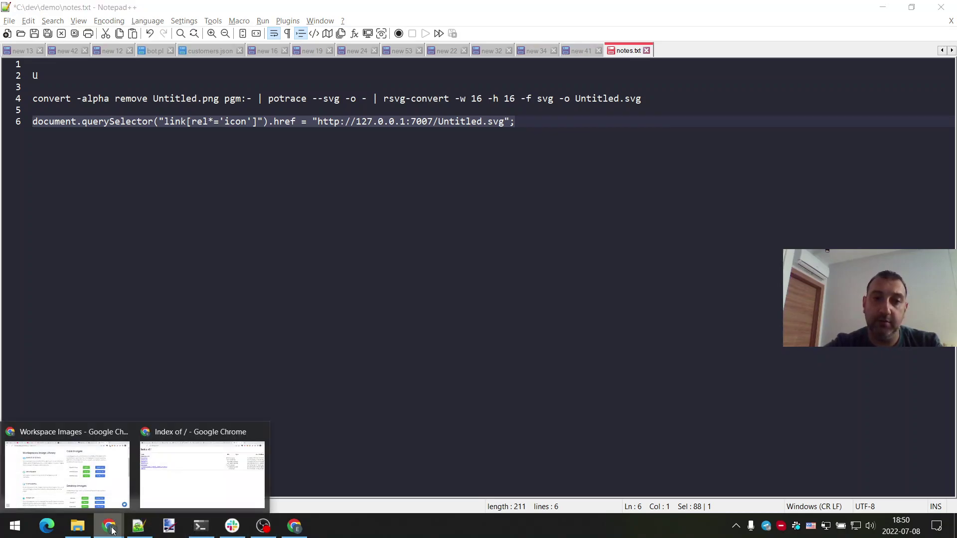
{"action": "left_click", "coordinate": [160, 490]}
{"action": "left_click", "coordinate": [344, 10]}
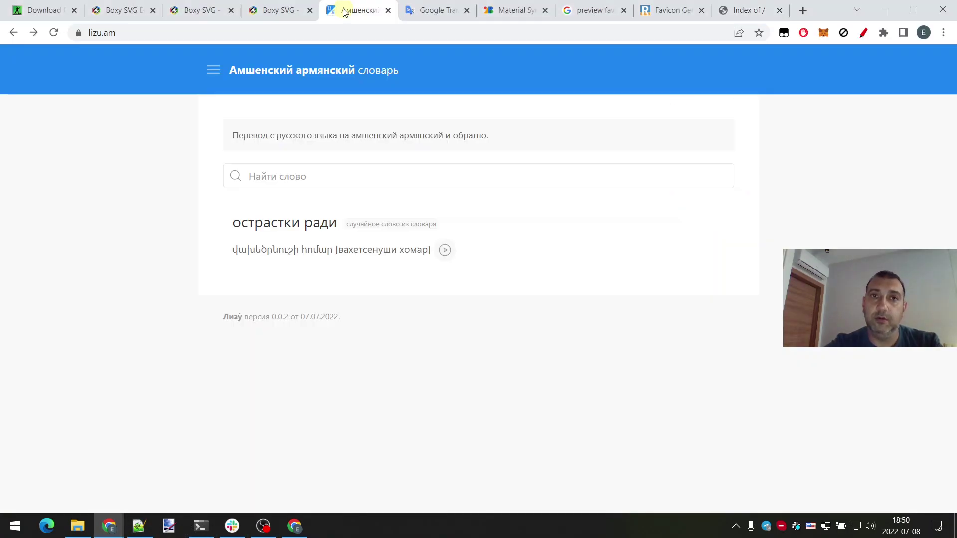
{"action": "left_click", "coordinate": [295, 523]}
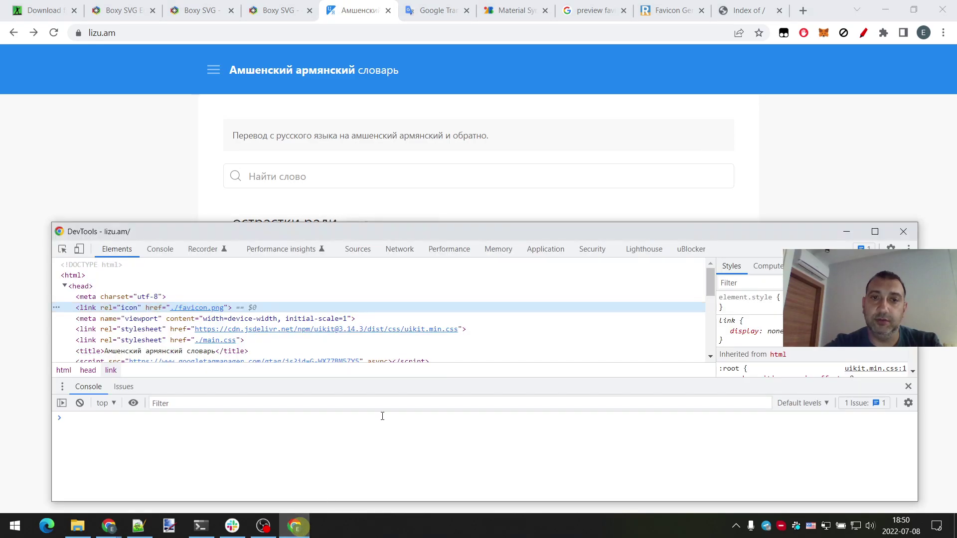
{"action": "left_click", "coordinate": [145, 431]}
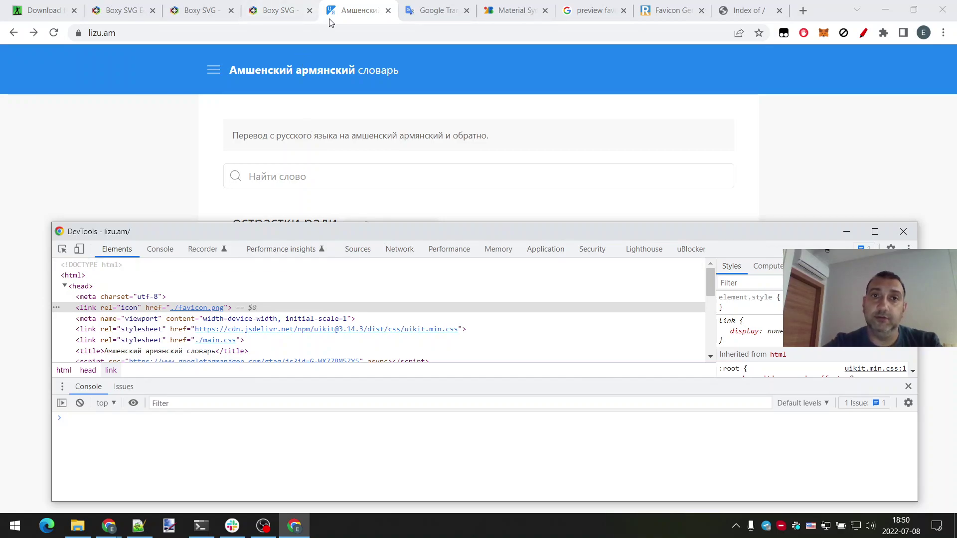
{"action": "key", "text": "ctrl"}
{"action": "key", "text": "ctrl"}
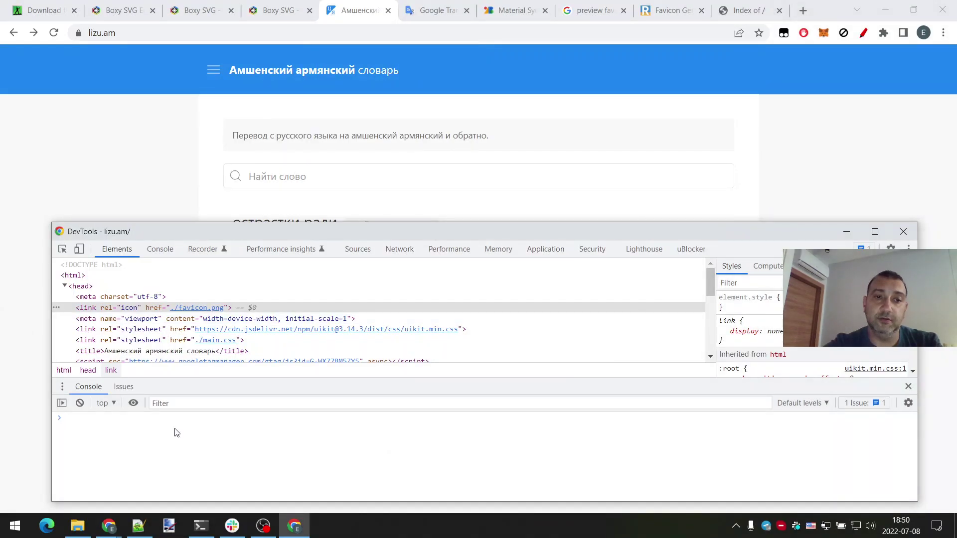
{"action": "left_click", "coordinate": [174, 434]}
{"action": "key", "text": "ctrl+v"}
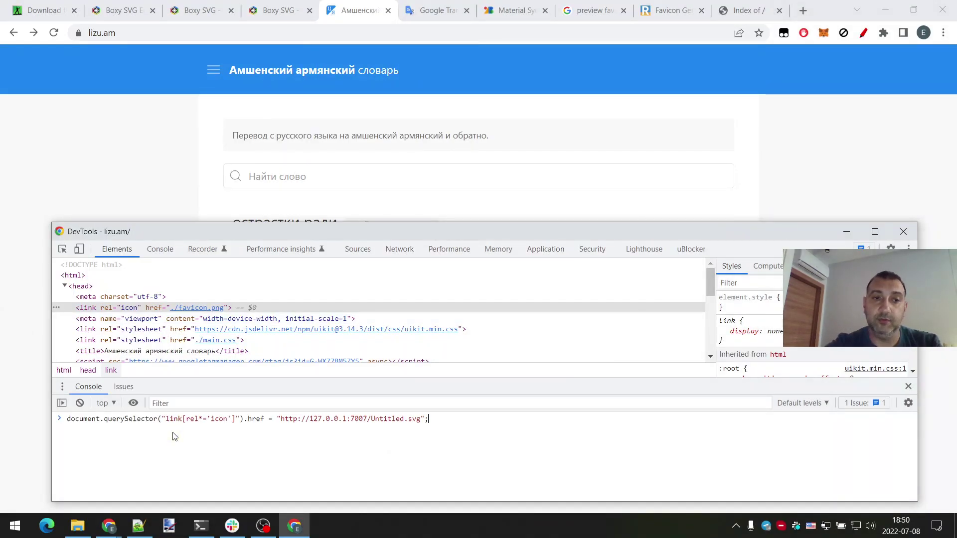
{"action": "key", "text": "Return"}
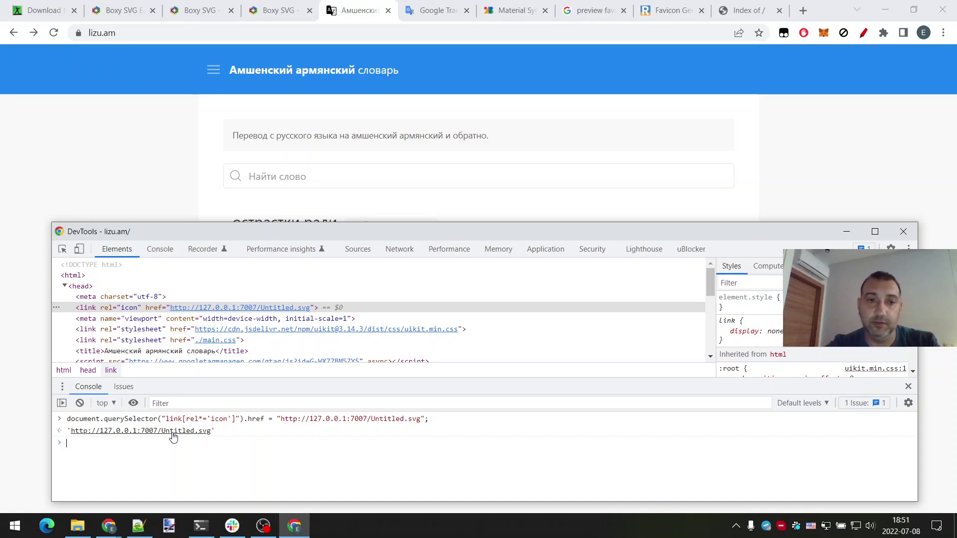
Switch to File Explorer, open the Websites\Lizu.am\favicon folder and view try1.png, closing the image again.
{"action": "left_click", "coordinate": [78, 526]}
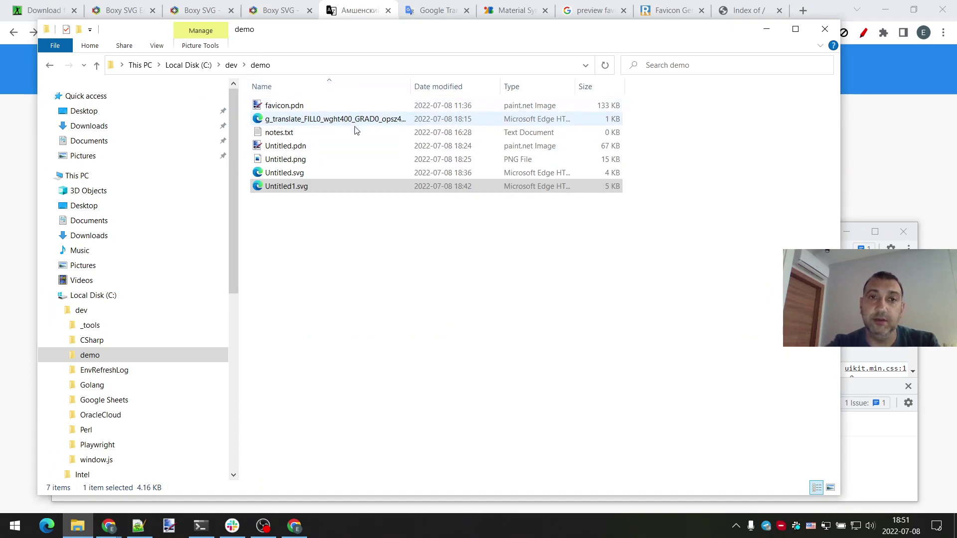
{"action": "scroll", "coordinate": [205, 369], "scroll_direction": "down", "scroll_amount": 8}
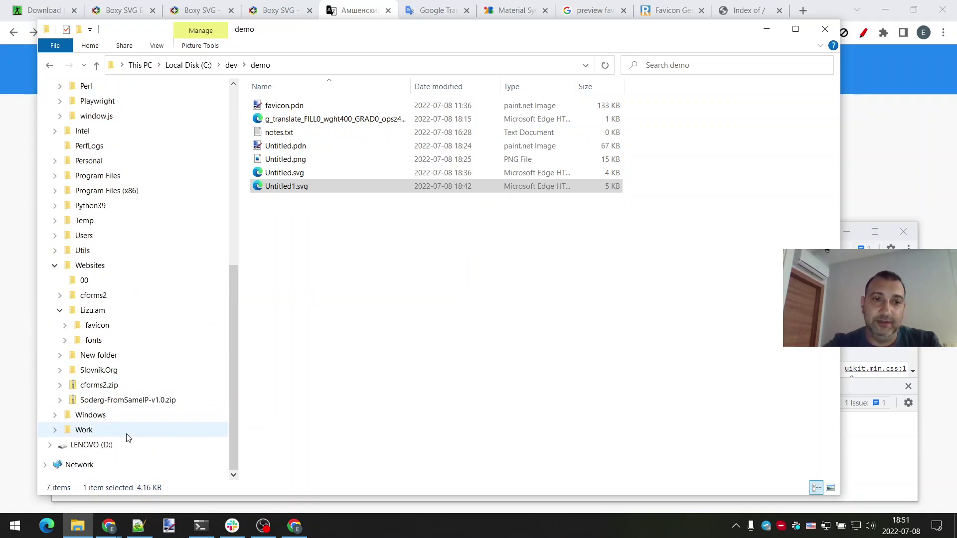
{"action": "left_click", "coordinate": [120, 328]}
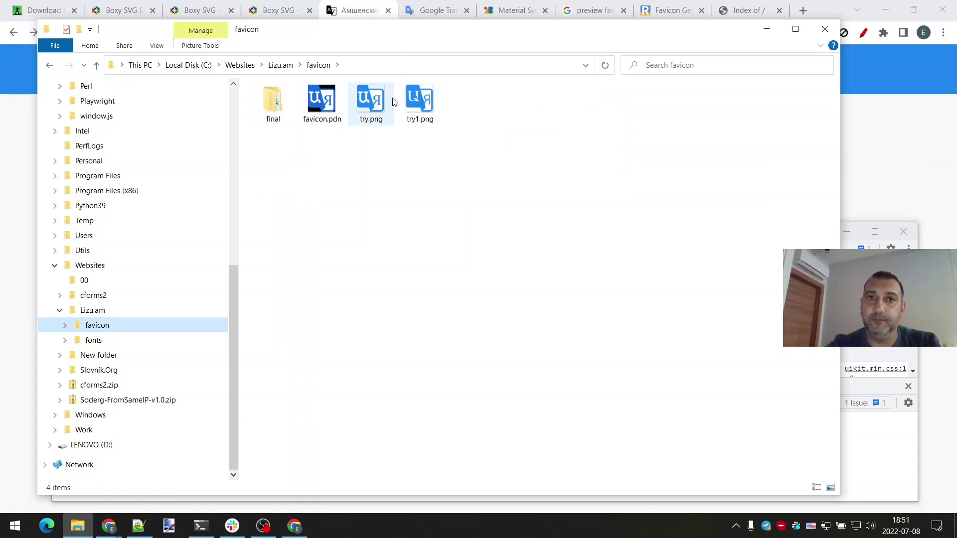
{"action": "left_click", "coordinate": [411, 100]}
{"action": "double_click", "coordinate": [411, 100]}
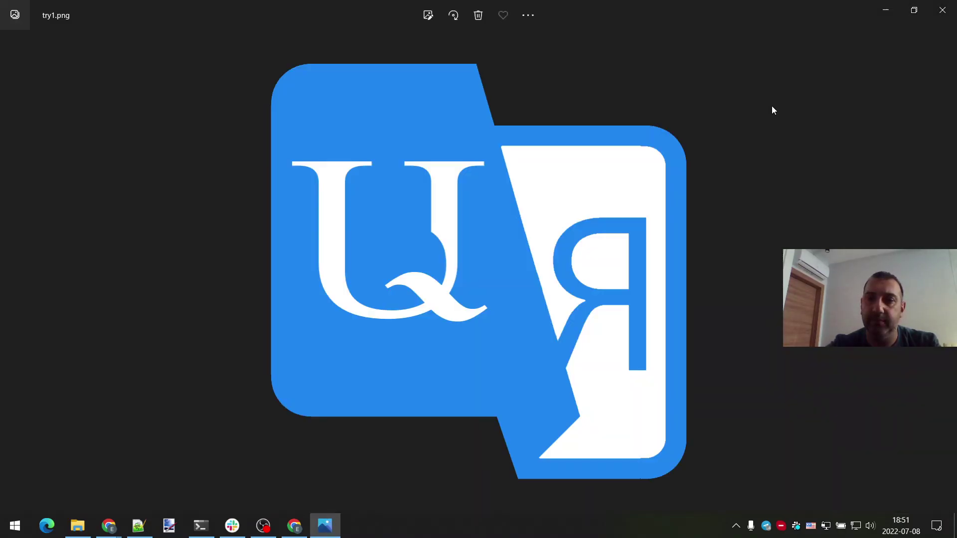
{"action": "left_click", "coordinate": [941, 10]}
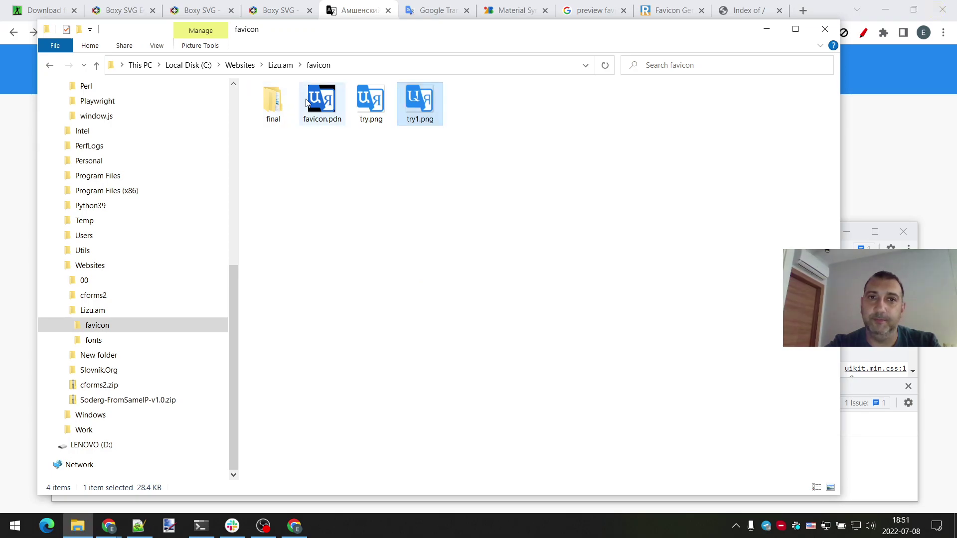
Open the final\simple subfolder and view favicon.svg in Edge, closing the browser again.
{"action": "double_click", "coordinate": [277, 103]}
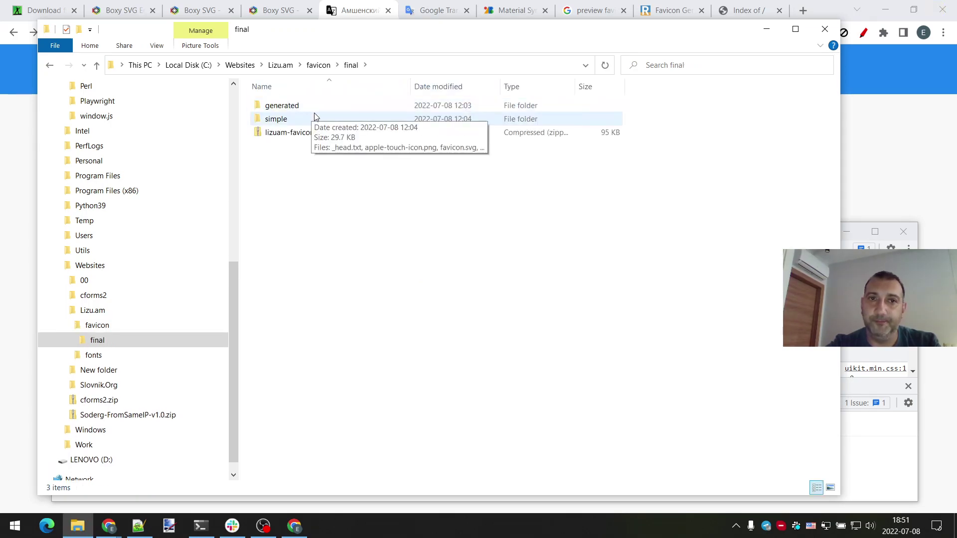
{"action": "double_click", "coordinate": [293, 120]}
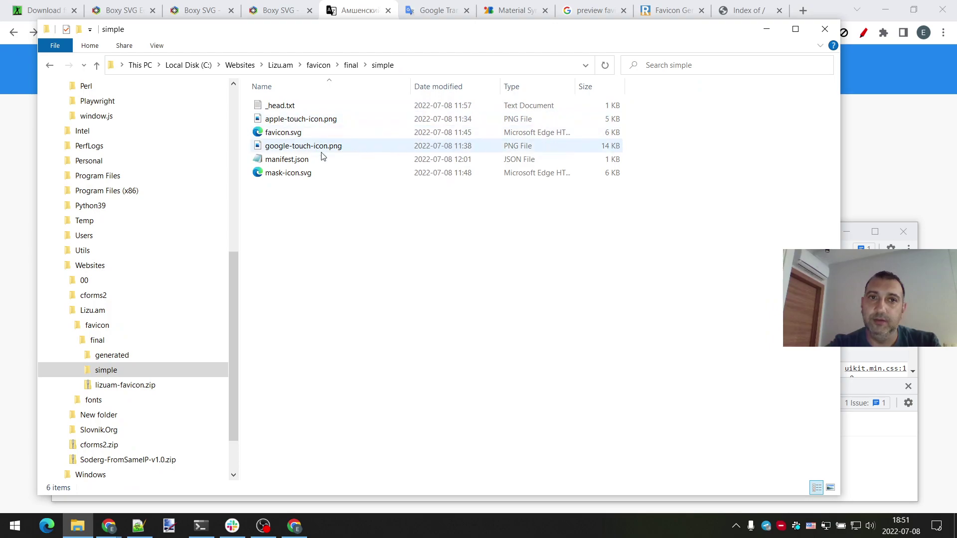
{"action": "left_click", "coordinate": [297, 134]}
{"action": "double_click", "coordinate": [296, 133]}
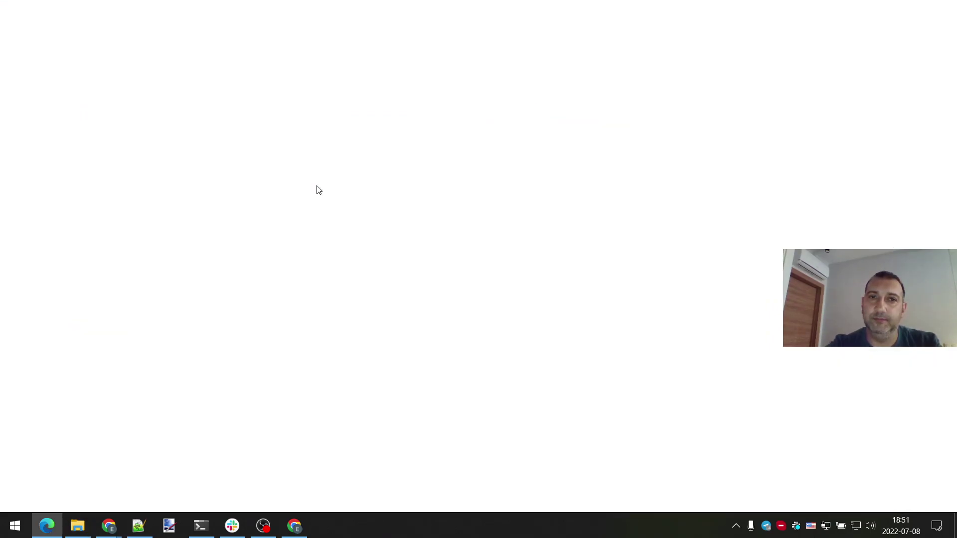
{"action": "scroll", "coordinate": [319, 190], "scroll_direction": "up", "scroll_amount": 9}
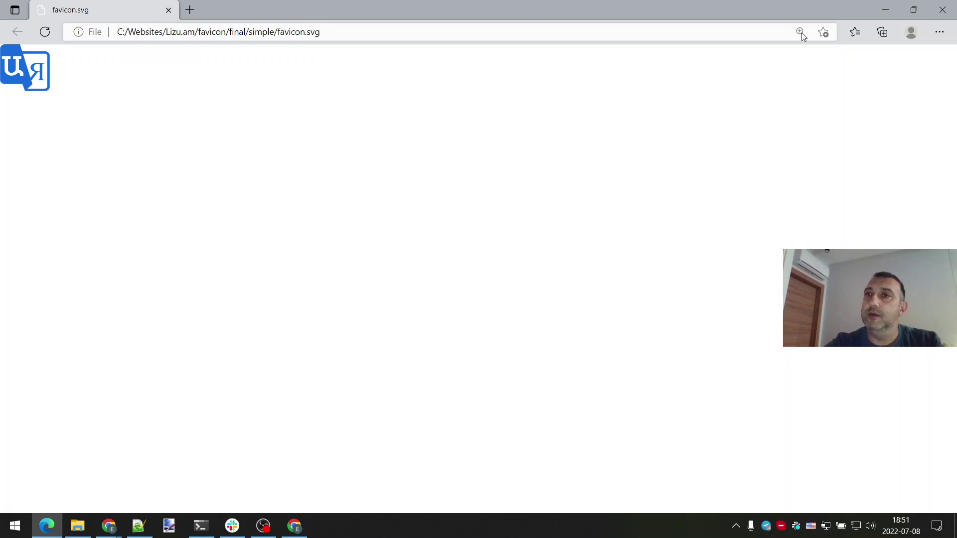
{"action": "left_click", "coordinate": [945, 12]}
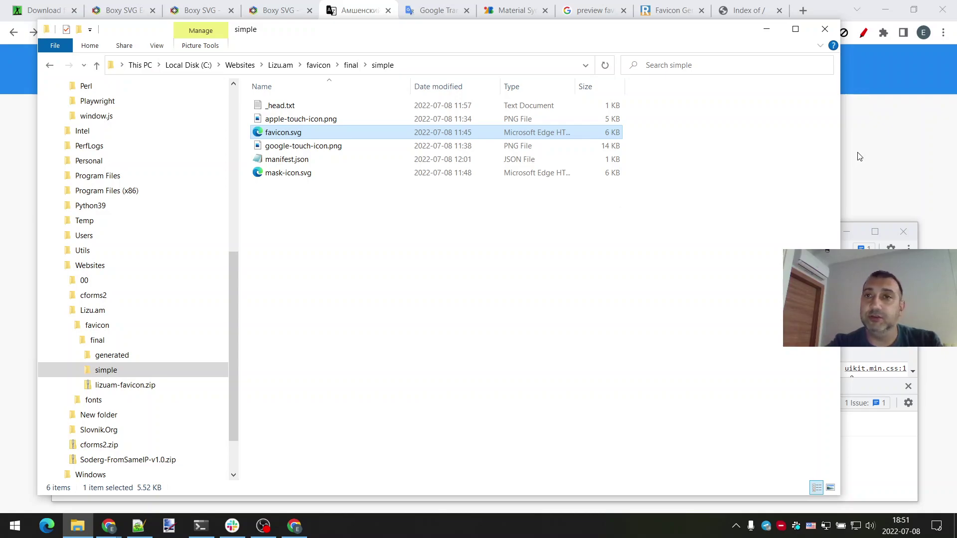
Look at the local server's index page, return to the simple folder, open _head.txt and highlight its favicon.svg link line.
{"action": "left_click", "coordinate": [752, 17]}
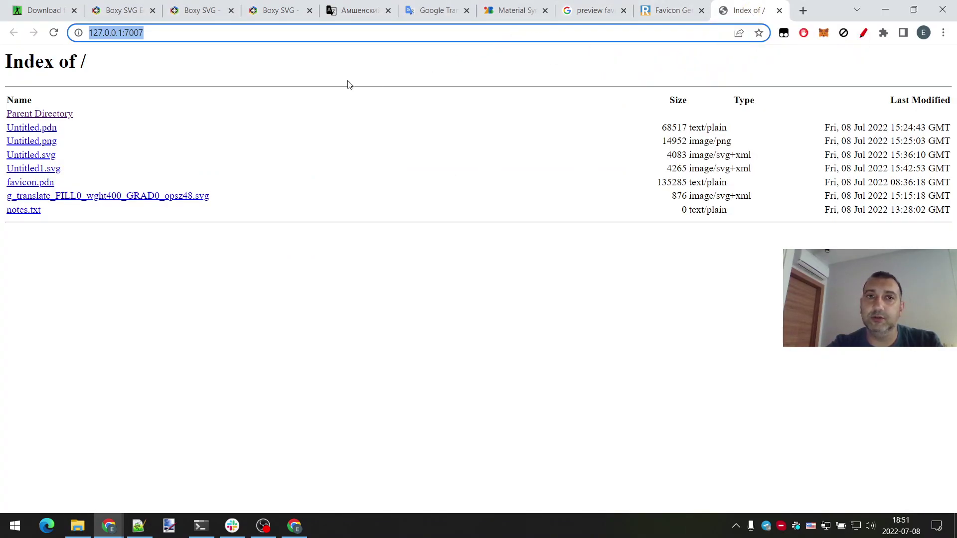
{"action": "key", "text": "alt+Tab"}
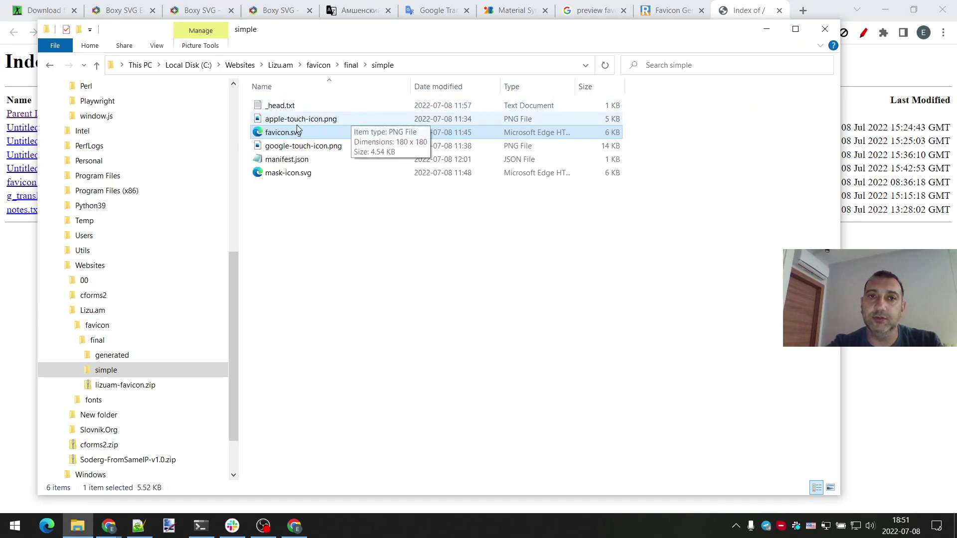
{"action": "double_click", "coordinate": [279, 105]}
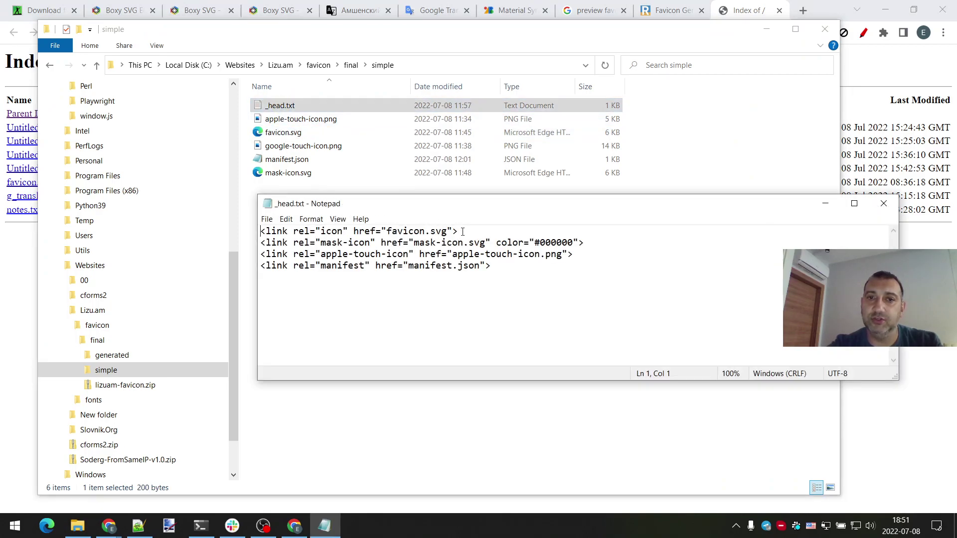
{"action": "left_click_drag", "start_coordinate": [463, 232], "coordinate": [234, 222]}
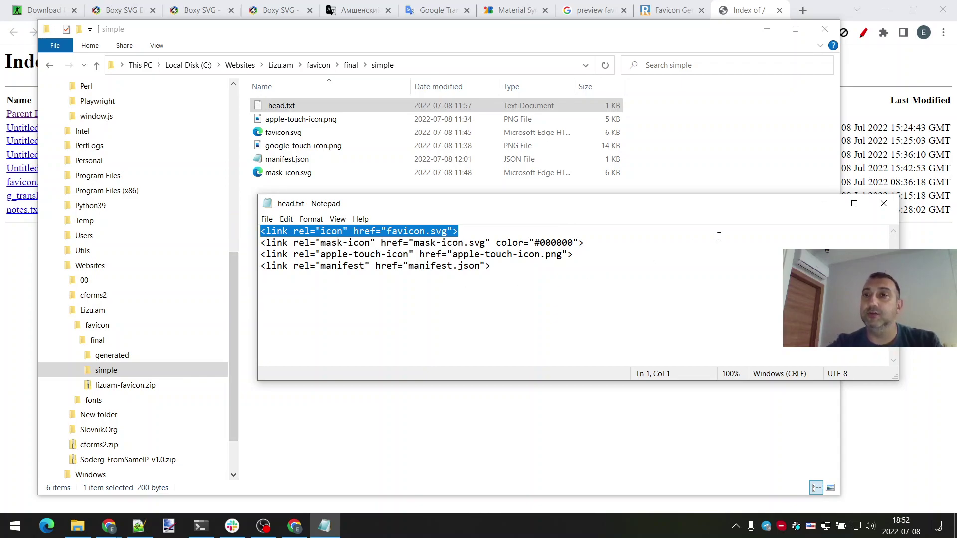
Switch to realfavicongenerator.net in Chrome and review the favicon previews for desktop browsers, Google result pages and iOS.
{"action": "left_click", "coordinate": [686, 16]}
{"action": "left_click", "coordinate": [665, 12]}
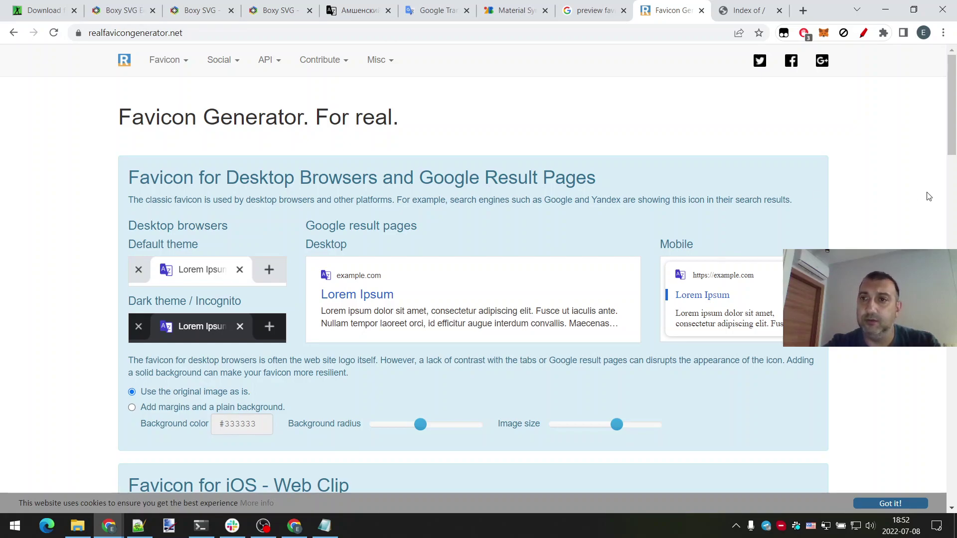
{"action": "scroll", "coordinate": [928, 195], "scroll_direction": "down", "scroll_amount": 3}
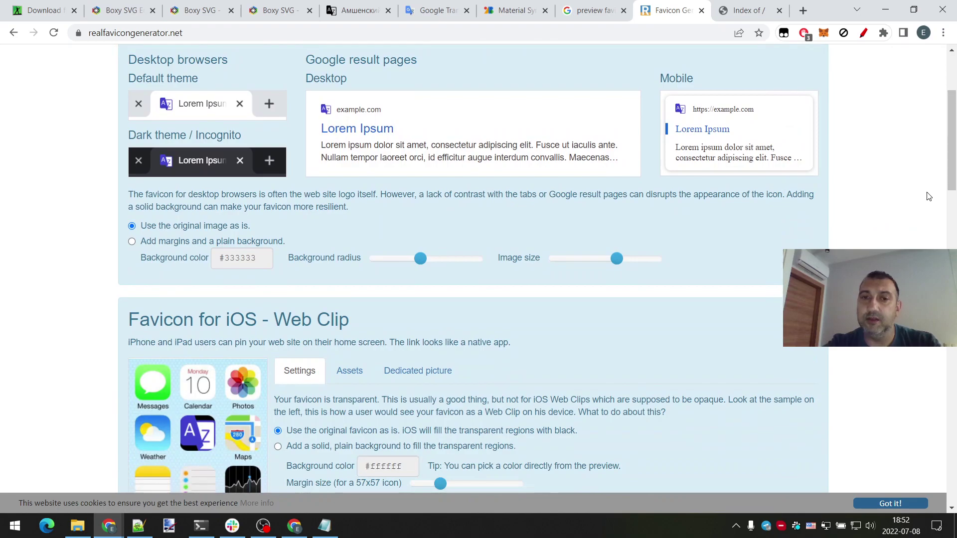
{"action": "scroll", "coordinate": [928, 196], "scroll_direction": "down", "scroll_amount": 2}
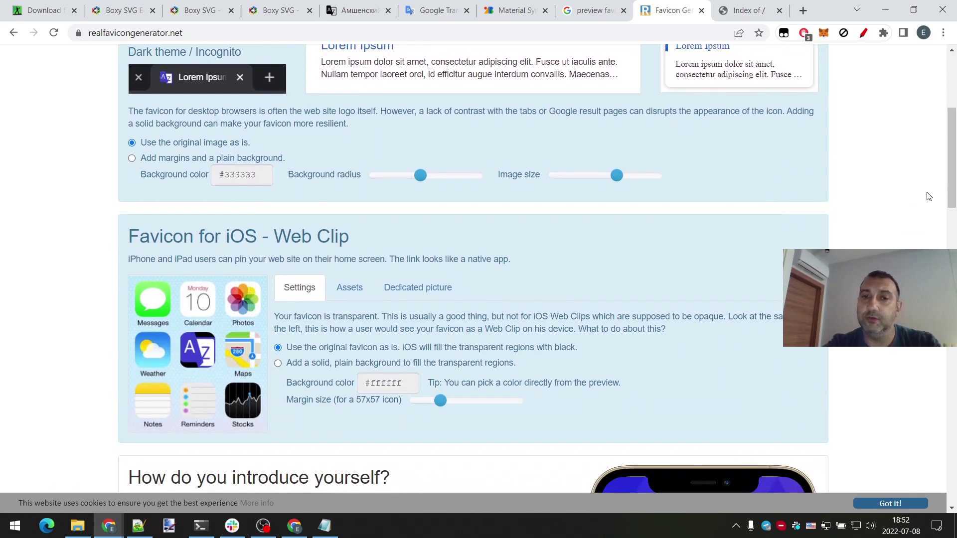
{"action": "scroll", "coordinate": [928, 196], "scroll_direction": "up", "scroll_amount": 5}
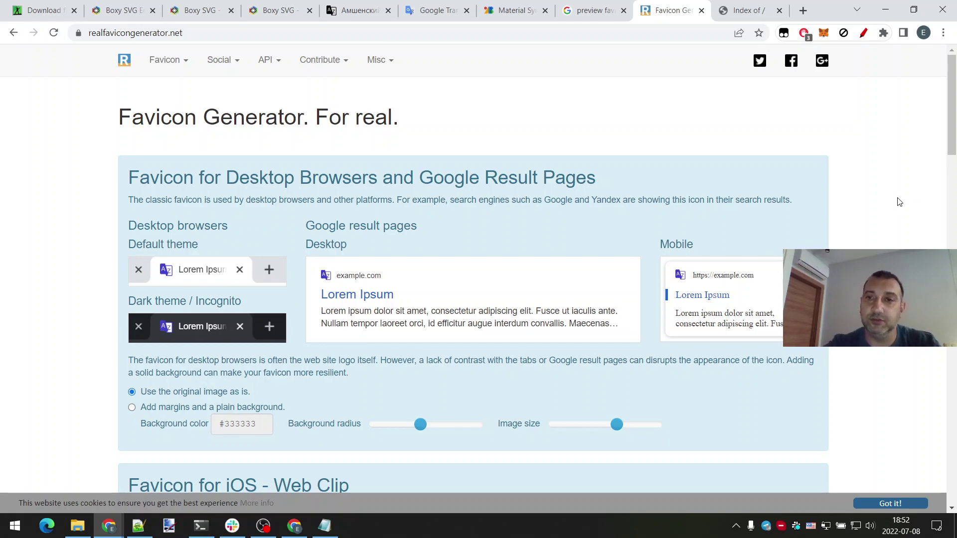
{"action": "scroll", "coordinate": [878, 200], "scroll_direction": "down", "scroll_amount": 2}
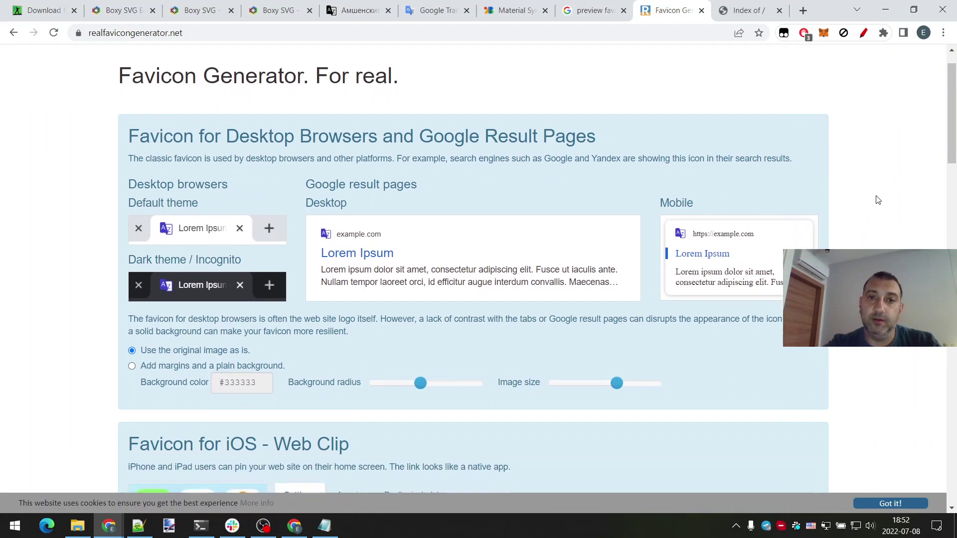
{"action": "scroll", "coordinate": [878, 200], "scroll_direction": "down", "scroll_amount": 5}
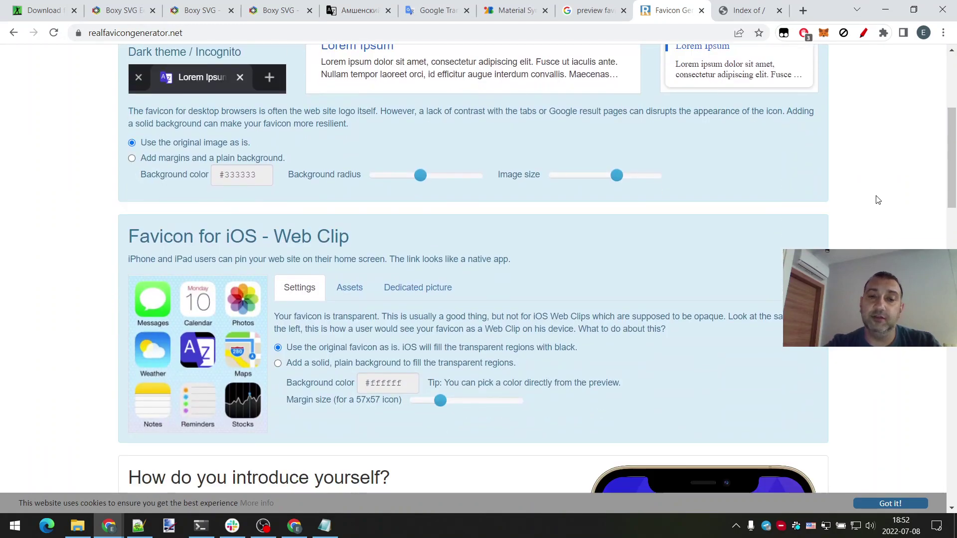
Set the iOS Web Clip favicon to use a solid, plain background that fills the transparent regions.
{"action": "scroll", "coordinate": [878, 200], "scroll_direction": "up", "scroll_amount": 2}
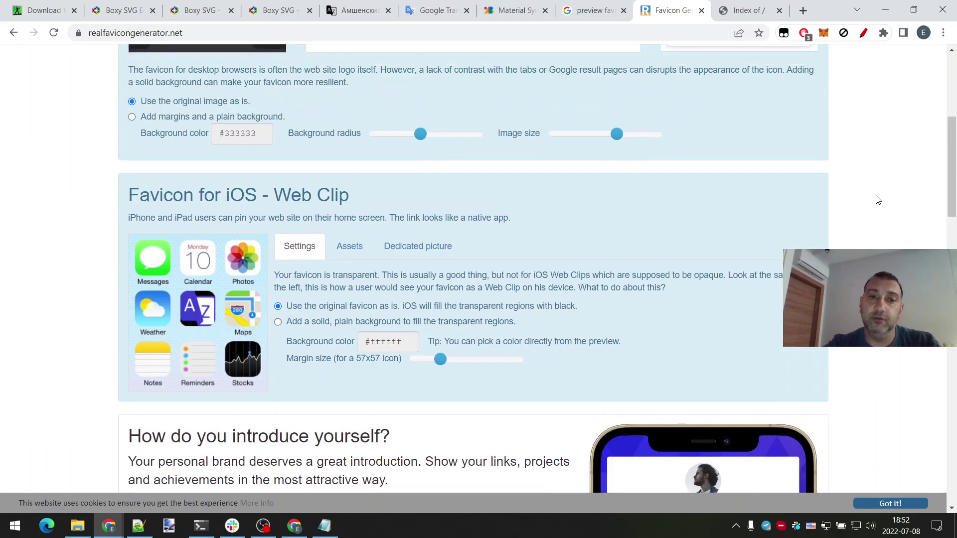
{"action": "scroll", "coordinate": [616, 194], "scroll_direction": "down", "scroll_amount": 5}
{"action": "scroll", "coordinate": [230, 168], "scroll_direction": "up", "scroll_amount": 4}
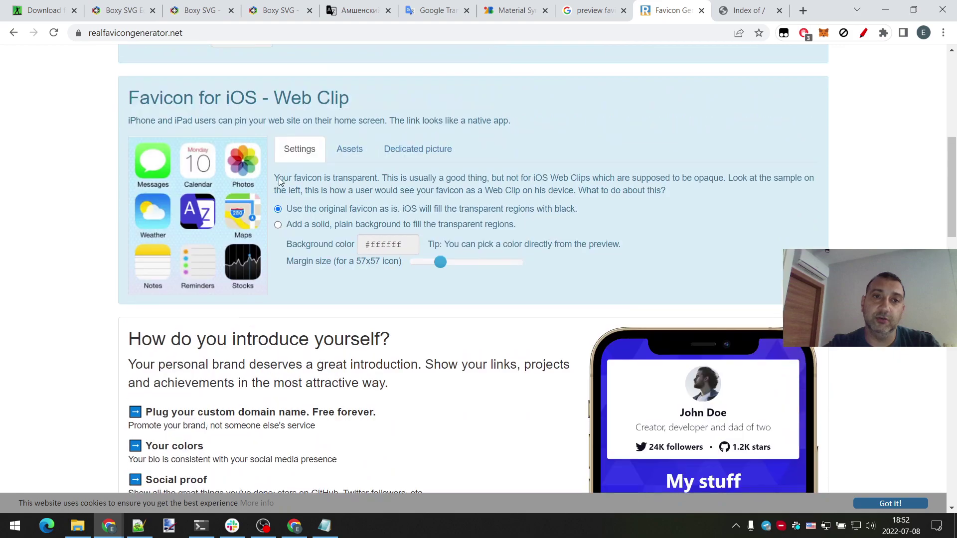
{"action": "left_click_drag", "start_coordinate": [140, 193], "coordinate": [247, 194]}
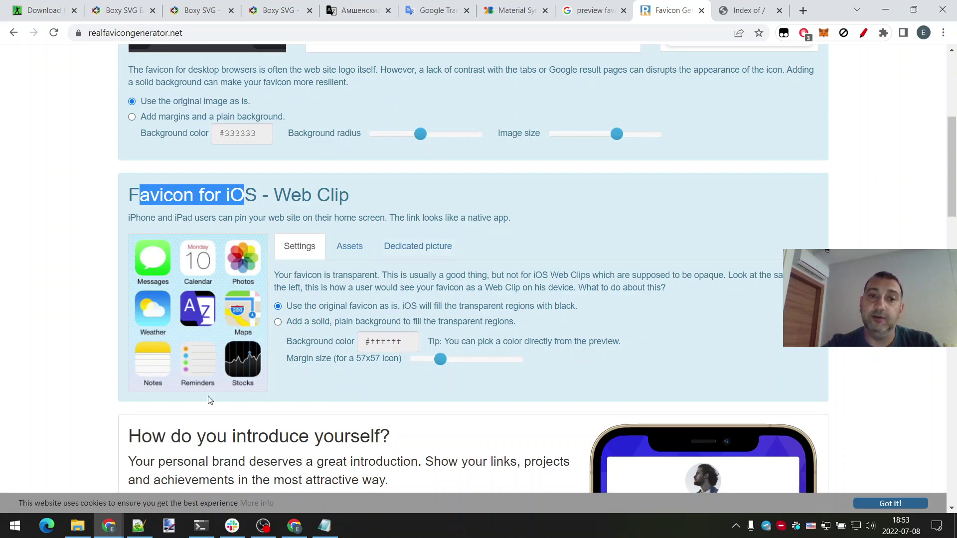
{"action": "left_click", "coordinate": [316, 321]}
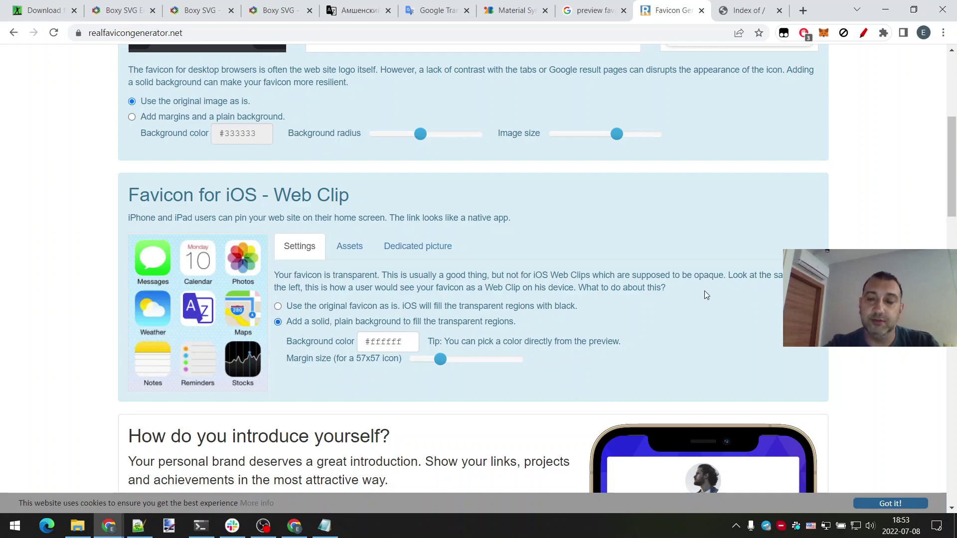
Examine the generator's Android Chrome and Windows Metro favicon previews and settings.
{"action": "scroll", "coordinate": [704, 295], "scroll_direction": "down", "scroll_amount": 8}
{"action": "scroll", "coordinate": [704, 294], "scroll_direction": "down", "scroll_amount": 7}
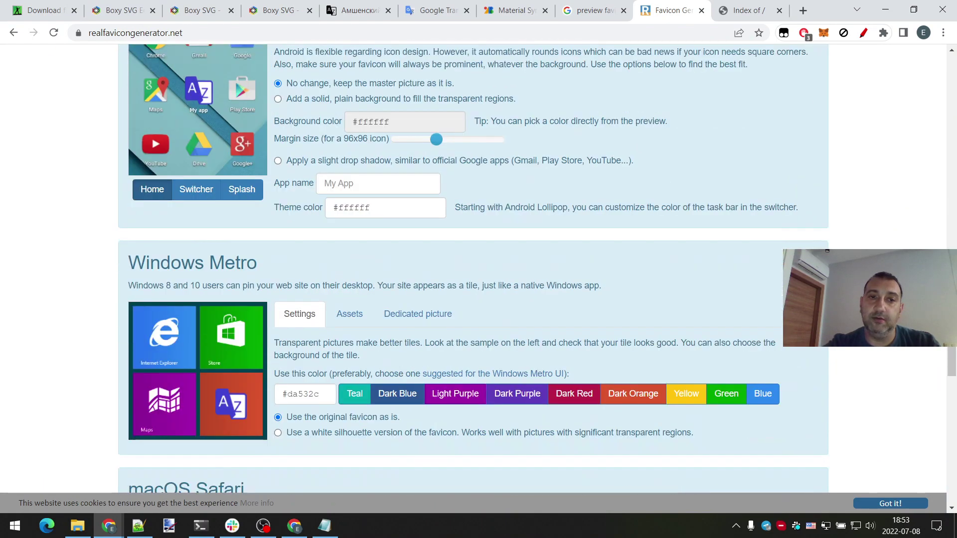
{"action": "scroll", "coordinate": [276, 74], "scroll_direction": "up", "scroll_amount": 4}
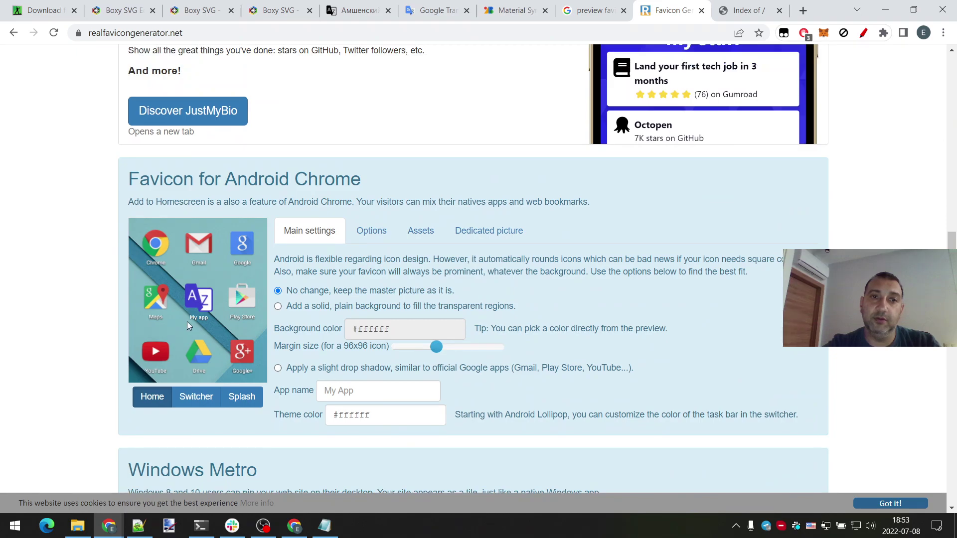
{"action": "scroll", "coordinate": [187, 322], "scroll_direction": "down", "scroll_amount": 1}
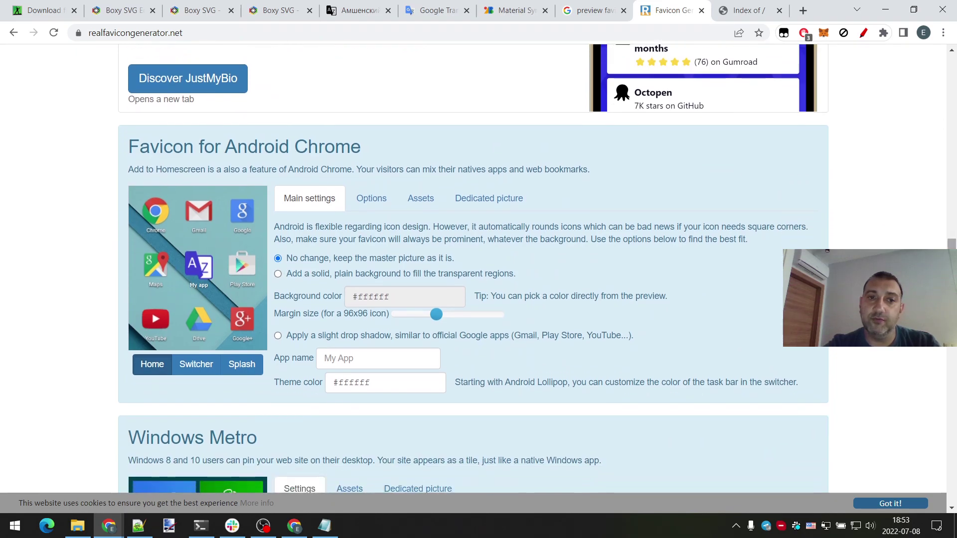
Review the Windows Metro and macOS Safari favicon settings and the Favicon Generator Options, ending back at the desktop browser previews.
{"action": "scroll", "coordinate": [555, 235], "scroll_direction": "down", "scroll_amount": 7}
{"action": "scroll", "coordinate": [554, 235], "scroll_direction": "down", "scroll_amount": 3}
{"action": "scroll", "coordinate": [555, 235], "scroll_direction": "up", "scroll_amount": 2}
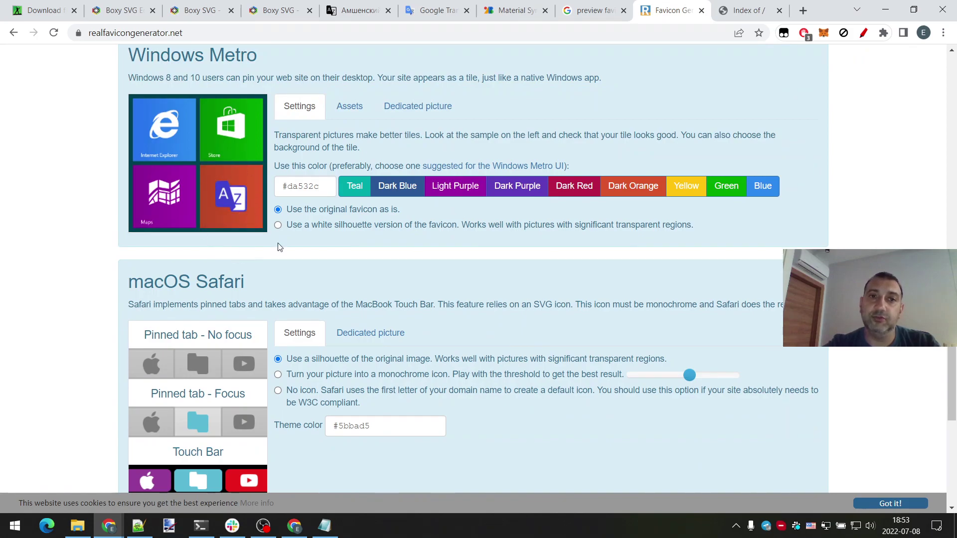
{"action": "scroll", "coordinate": [618, 238], "scroll_direction": "down", "scroll_amount": 8}
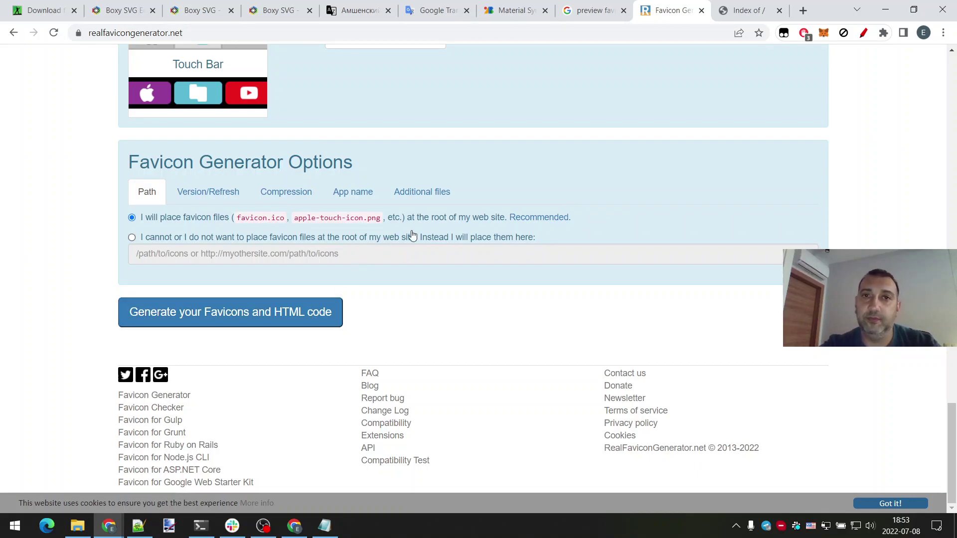
{"action": "scroll", "coordinate": [672, 207], "scroll_direction": "up", "scroll_amount": 8}
{"action": "scroll", "coordinate": [673, 204], "scroll_direction": "up", "scroll_amount": 15}
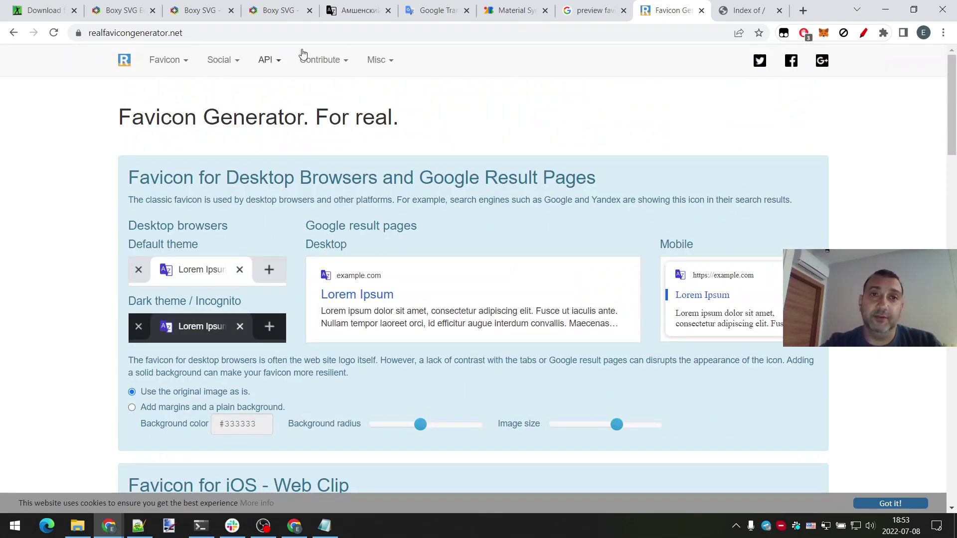
Return to the lizu.am page, bring up _head.txt in Notepad, highlight the favicon.svg link attributes, and close the file.
{"action": "left_click", "coordinate": [358, 19]}
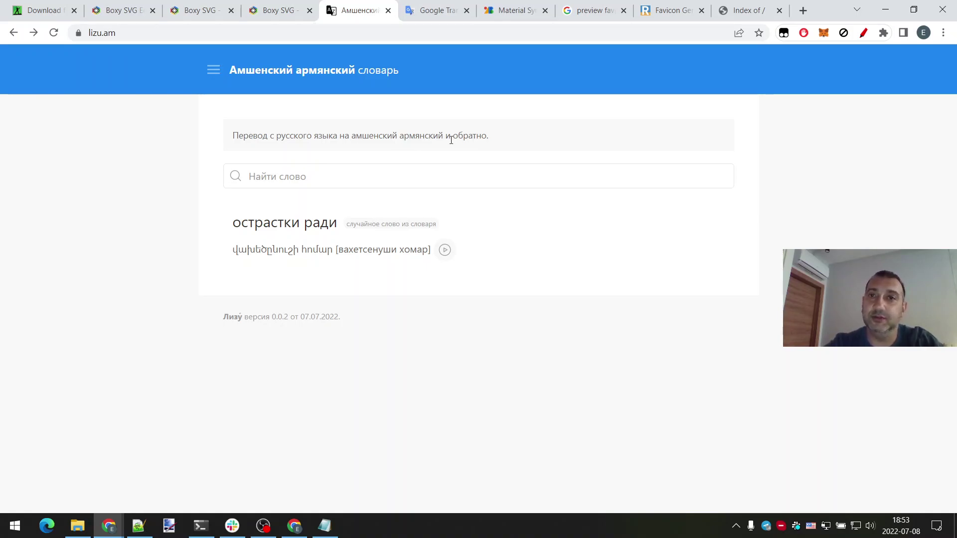
{"action": "left_click", "coordinate": [320, 529]}
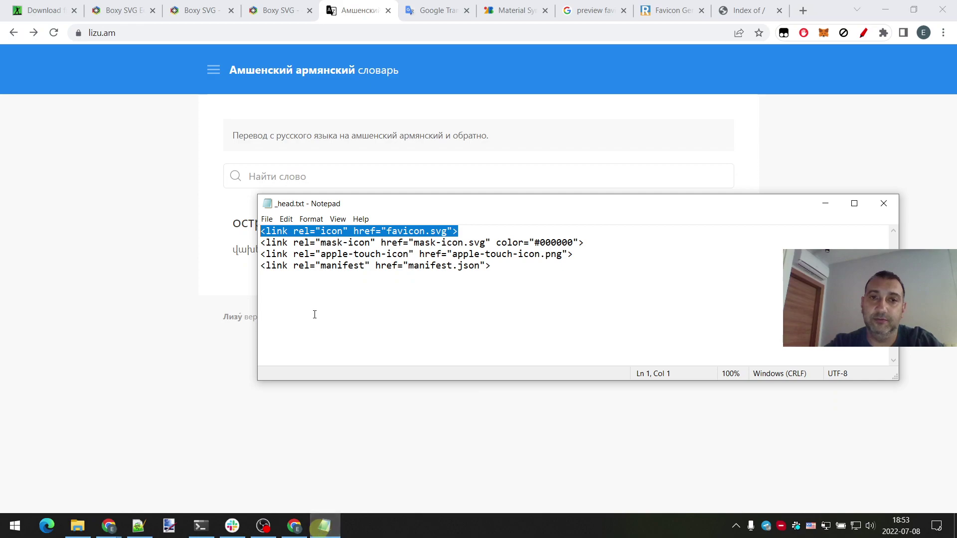
{"action": "left_click", "coordinate": [295, 232]}
{"action": "left_click_drag", "start_coordinate": [294, 232], "coordinate": [436, 227]}
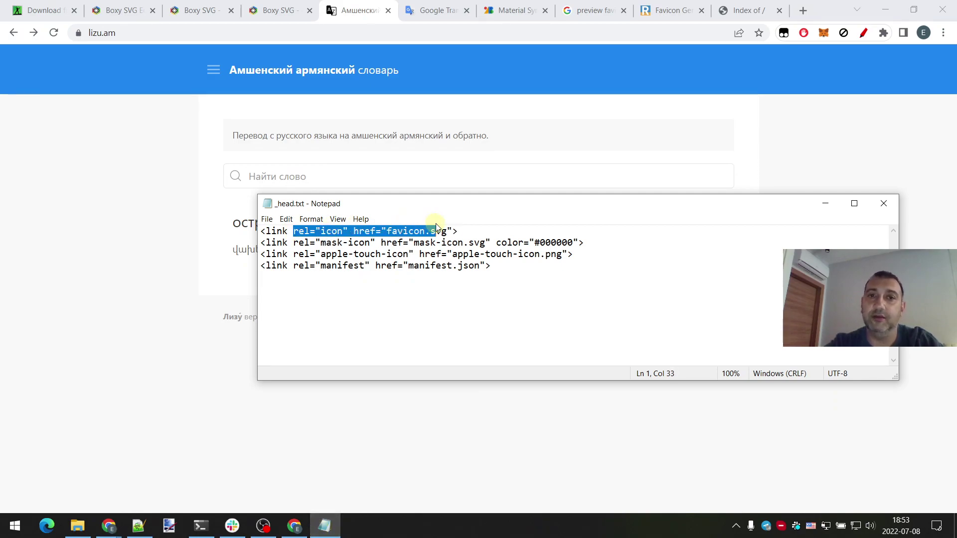
{"action": "left_click", "coordinate": [503, 236]}
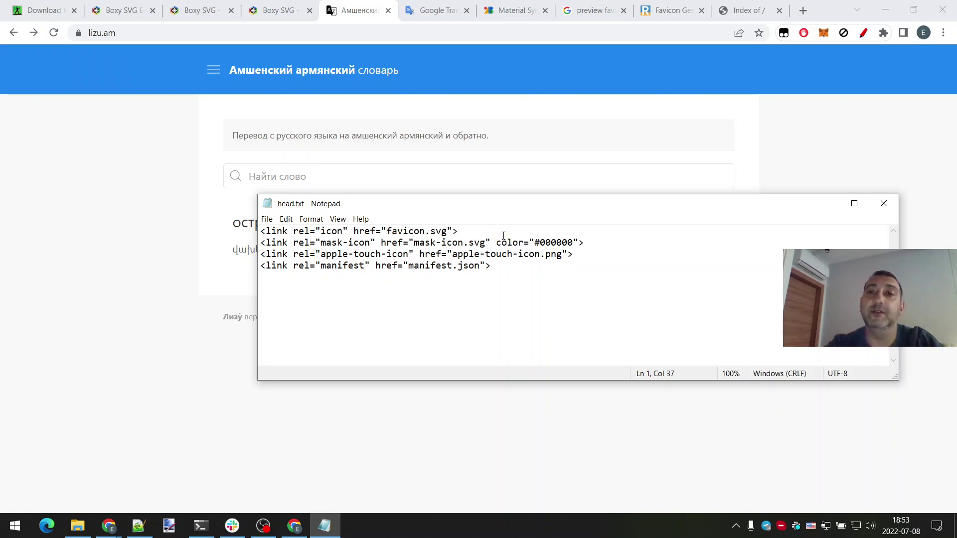
{"action": "left_click", "coordinate": [882, 205]}
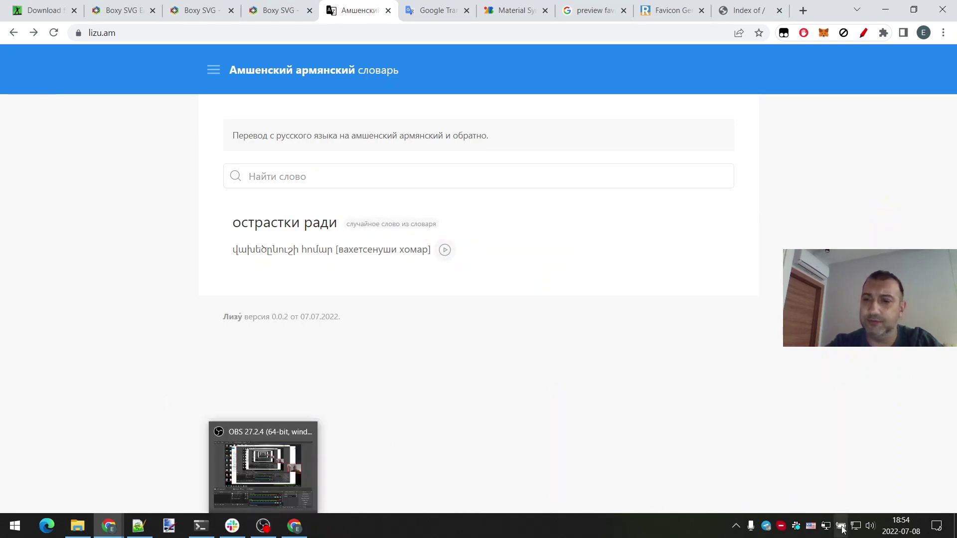
{"action": "left_click", "coordinate": [735, 526]}
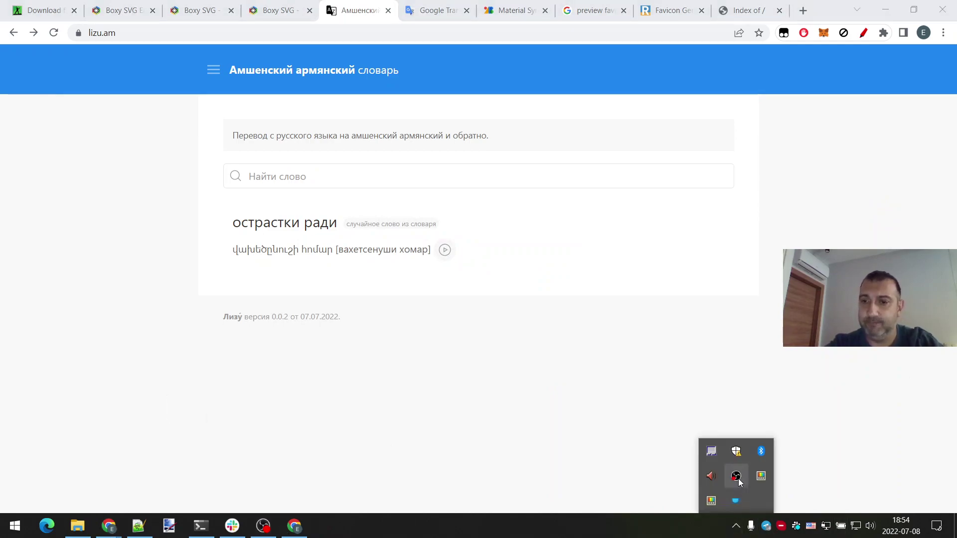